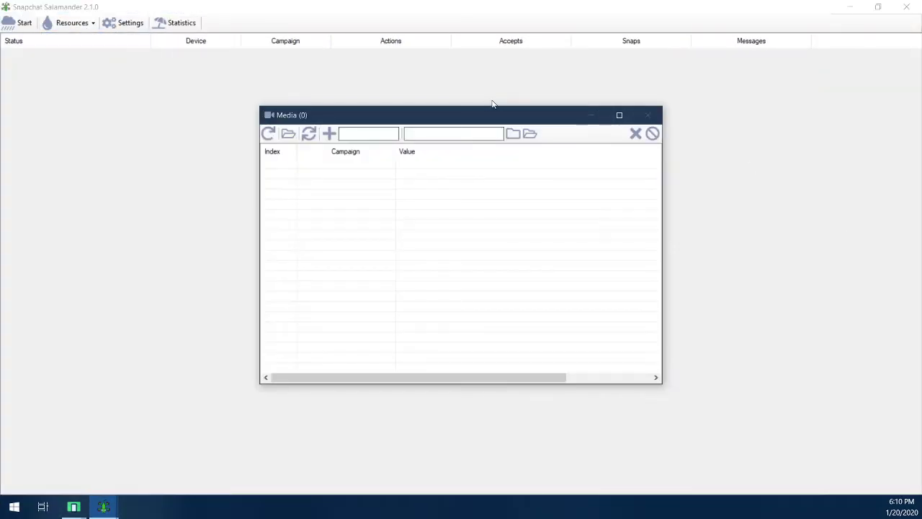
- Minimize the main Snapchat Salamander window and place the Media window on the desktop below the Media and MediaMany folders
drag(488, 117, 469, 136)
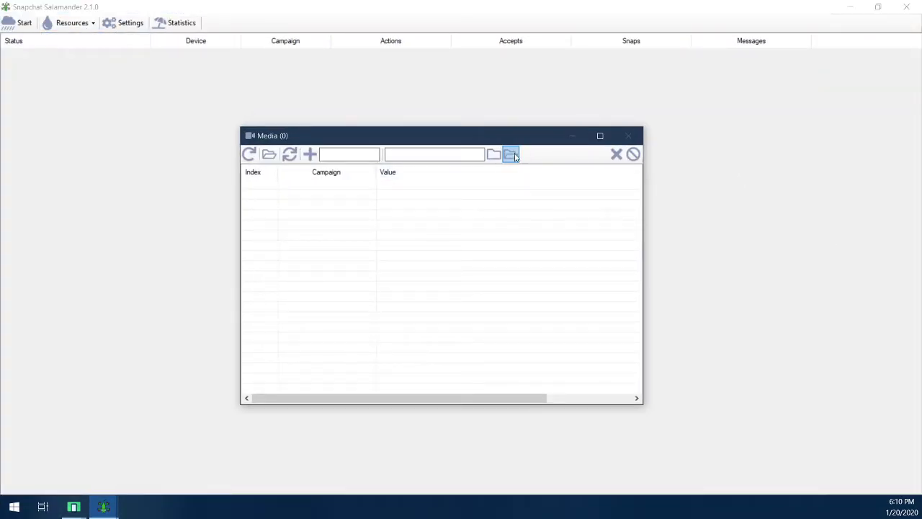
click(850, 7)
drag(487, 142, 326, 159)
click(531, 89)
click(288, 80)
drag(409, 103, 344, 87)
click(346, 109)
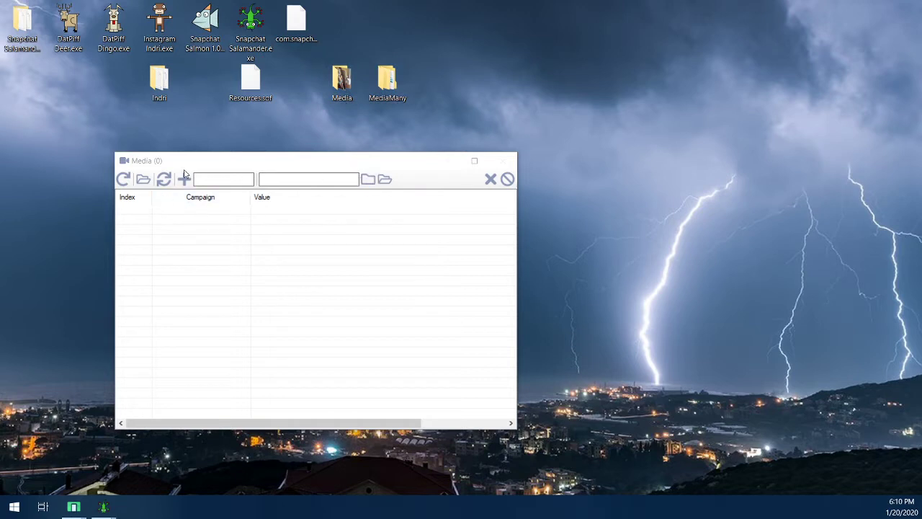
drag(200, 159, 261, 152)
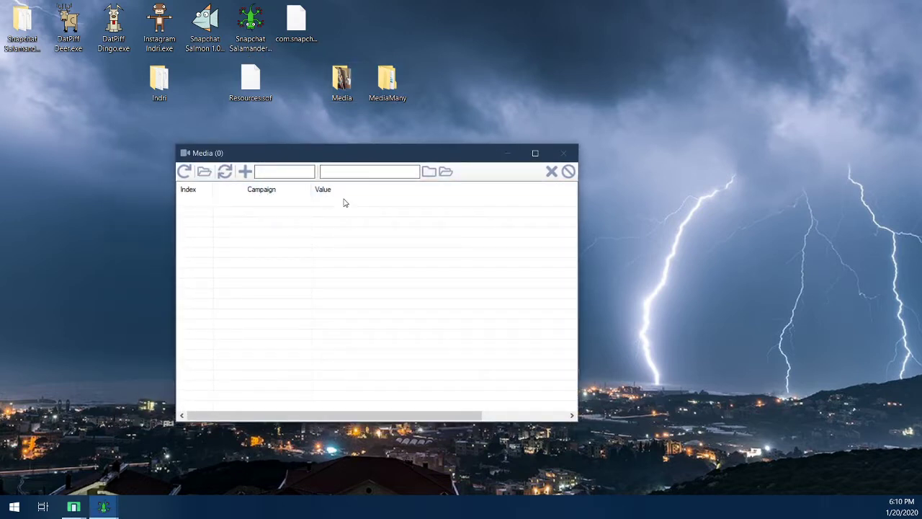
mouse_move(312, 198)
mouse_down()
mouse_move(327, 197)
mouse_move(307, 196)
mouse_up()
- Examine the files in the desktop's Media folder and in the Media - Copy (2) subfolder of MediaMany
double_click(357, 85)
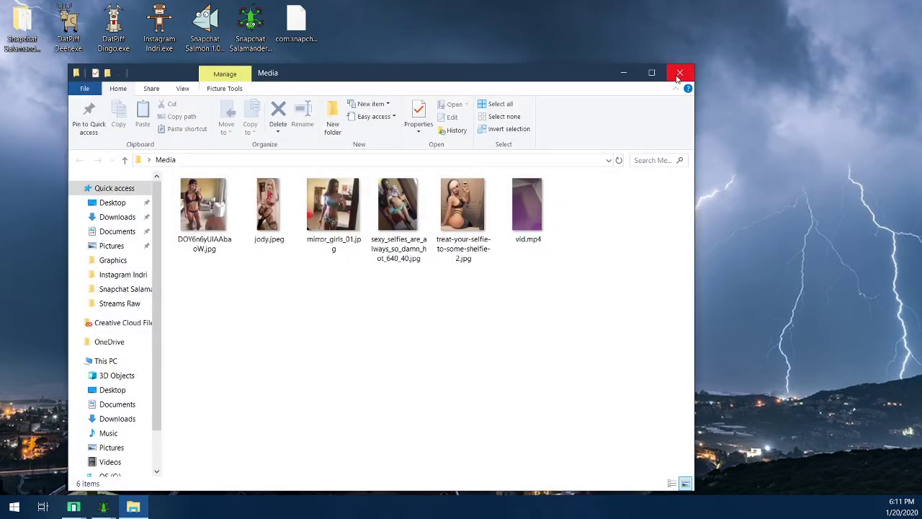
click(679, 75)
double_click(385, 80)
drag(287, 426, 162, 162)
double_click(209, 222)
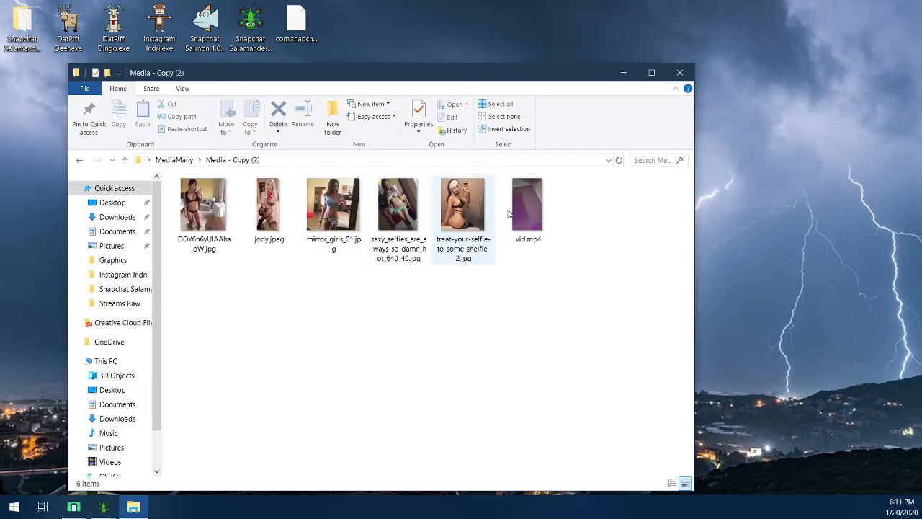
click(683, 75)
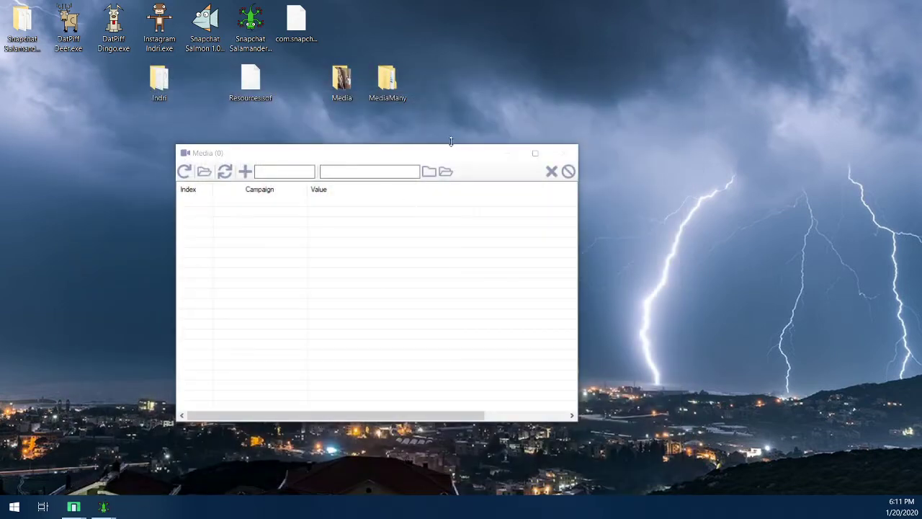
- Import the single desktop folder Media into the media list under the campaign thot1
click(429, 176)
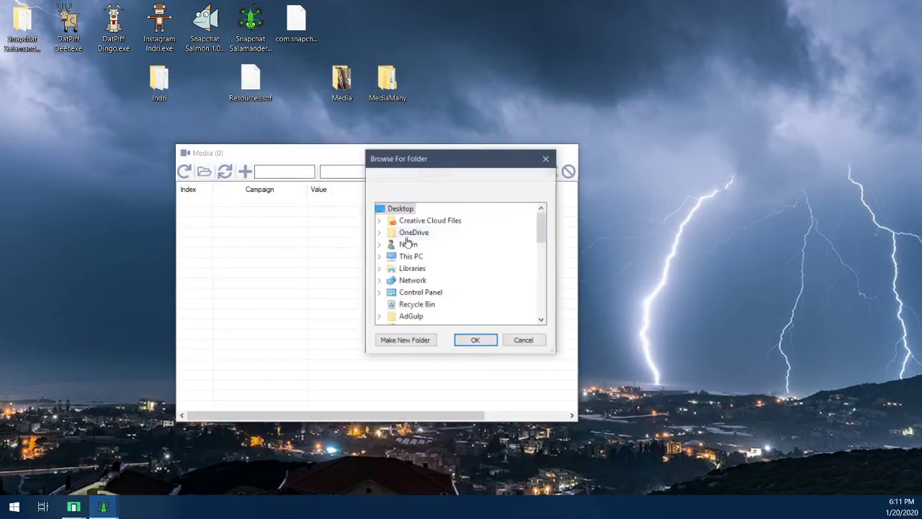
drag(424, 151, 369, 168)
scroll(381, 317, down, 10)
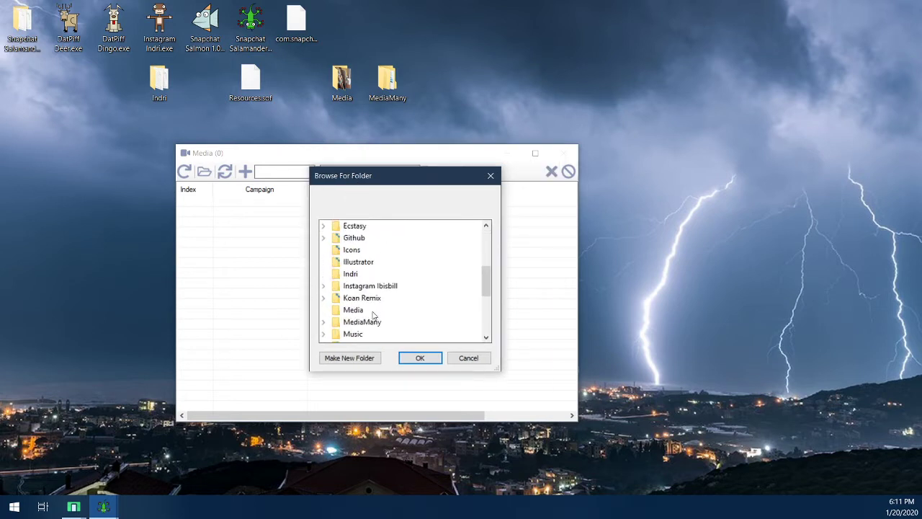
scroll(401, 308, up, 2)
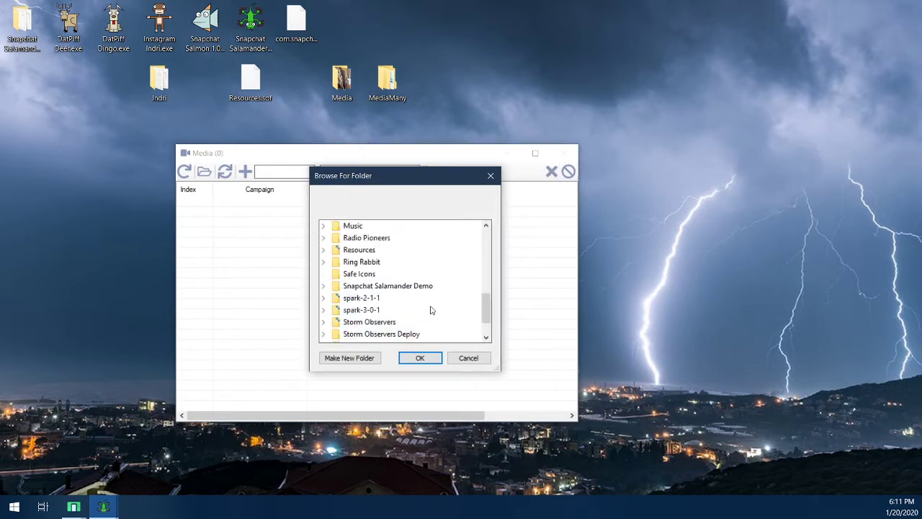
scroll(352, 263, up, 1)
click(352, 273)
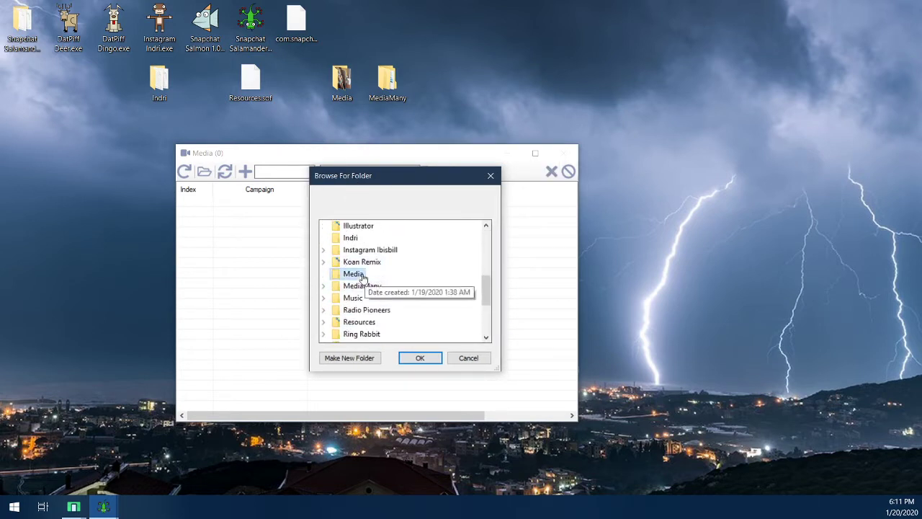
click(425, 357)
text(all)
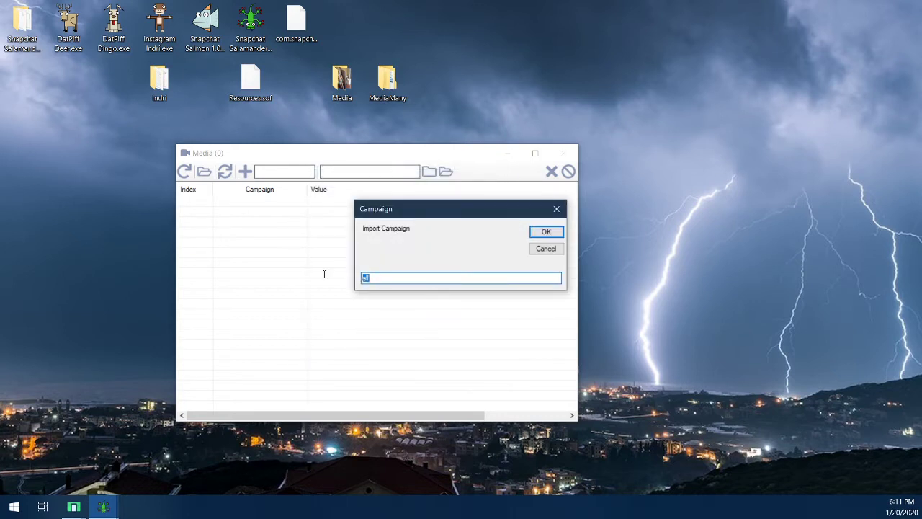
text(thot1)
key(Return)
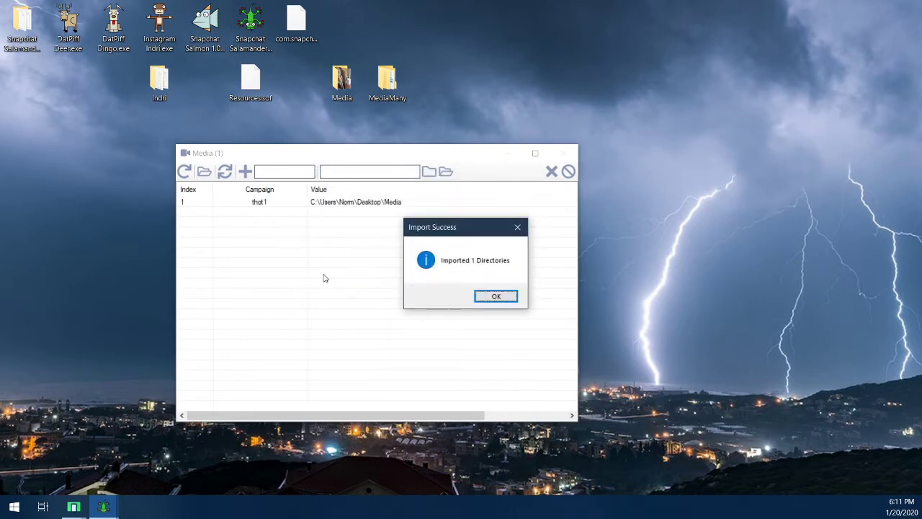
click(494, 298)
click(295, 200)
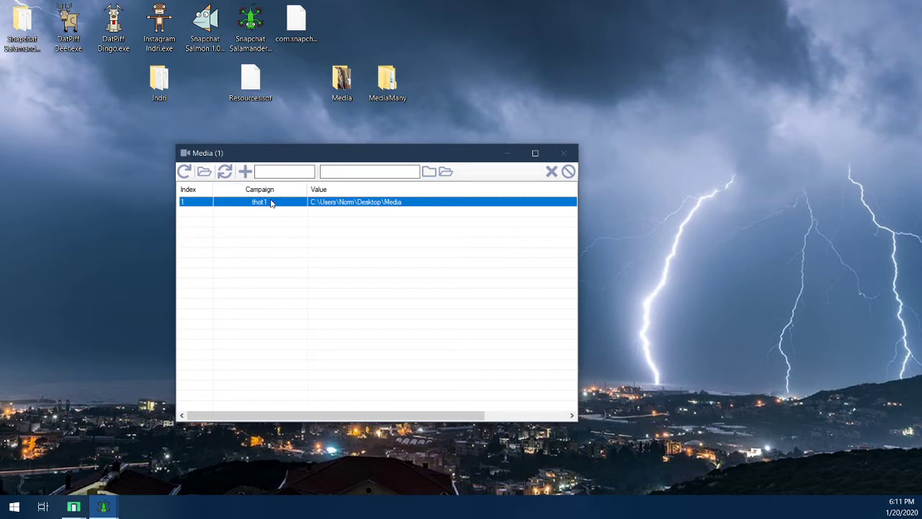
- Examine the subfolders inside the desktop's MediaMany folder
drag(298, 163, 292, 180)
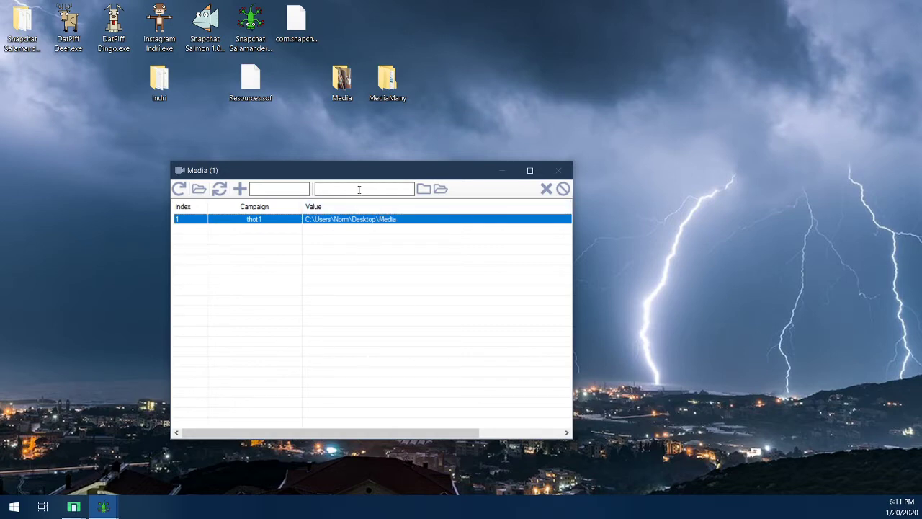
drag(367, 173, 385, 186)
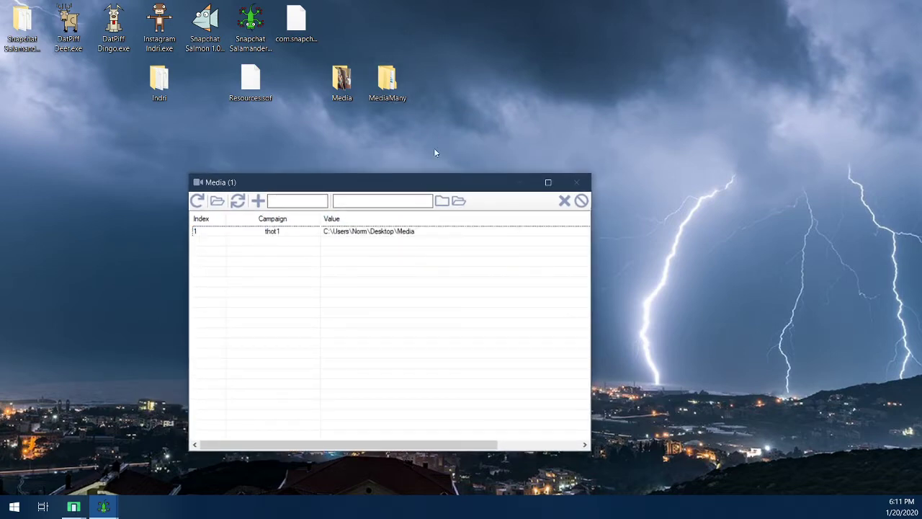
double_click(387, 81)
drag(452, 420, 317, 406)
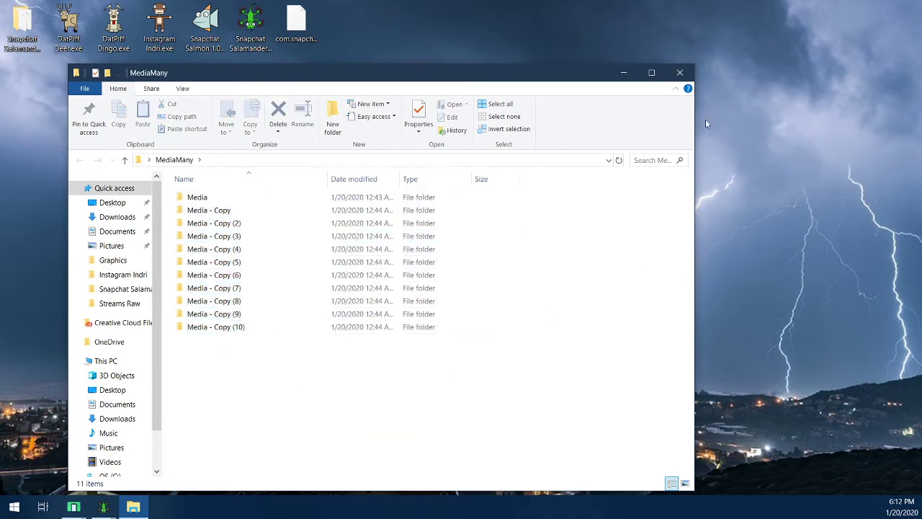
click(679, 73)
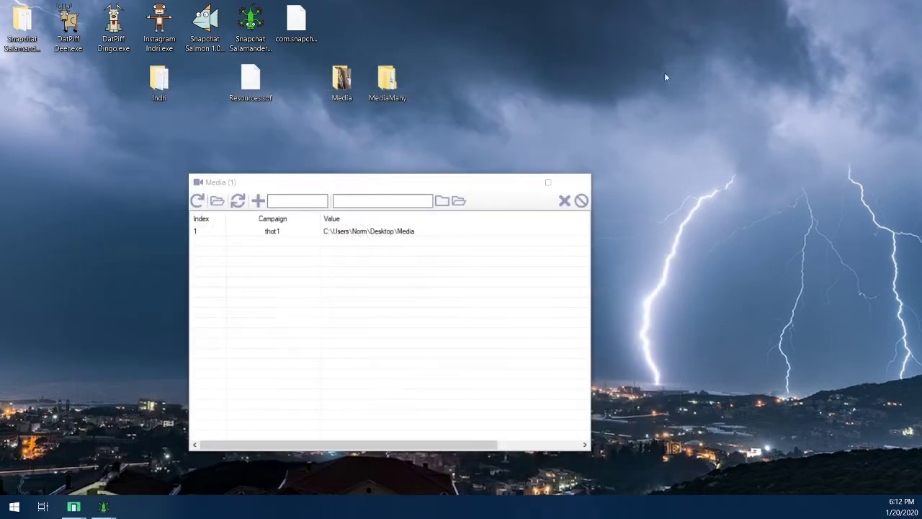
double_click(386, 82)
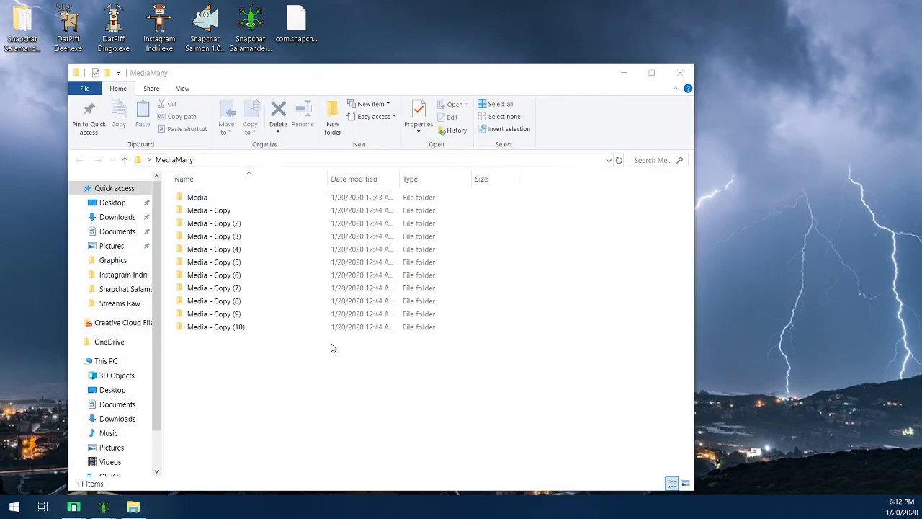
drag(400, 380, 288, 191)
click(679, 73)
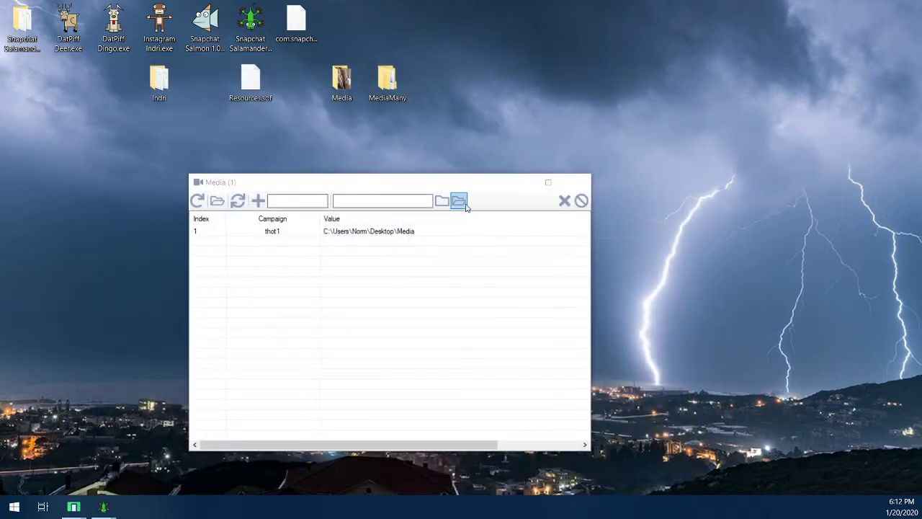
- Import all subfolders of the desktop's MediaMany folder into the media list under the campaign thot1
click(458, 201)
scroll(474, 280, down, 1)
scroll(467, 288, down, 4)
click(417, 268)
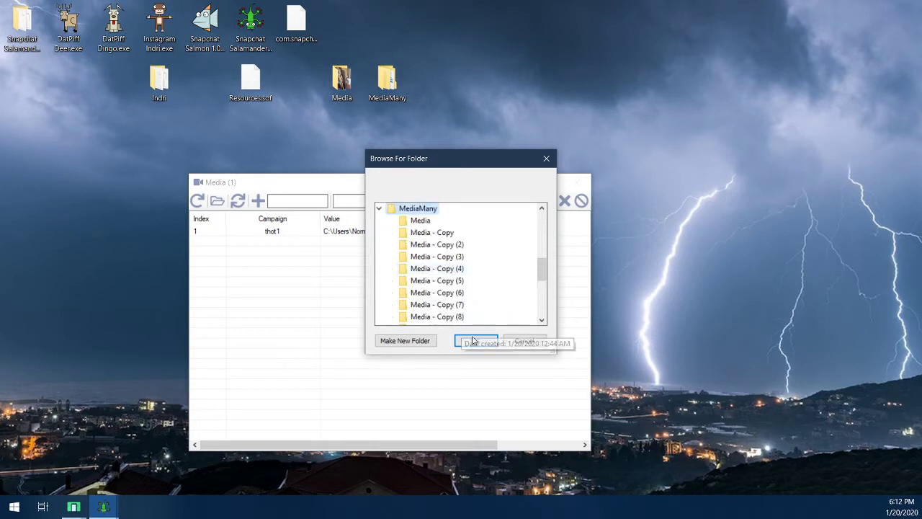
click(475, 341)
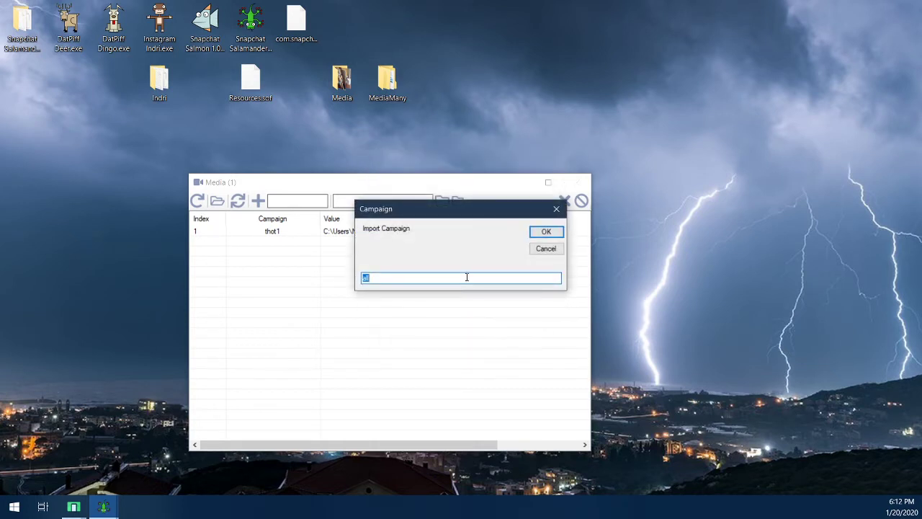
text(thot1)
key(Return)
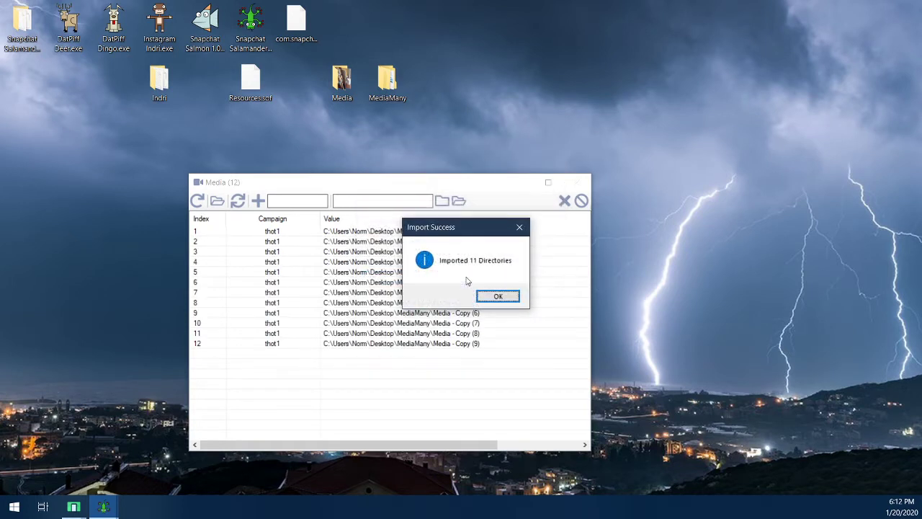
click(496, 298)
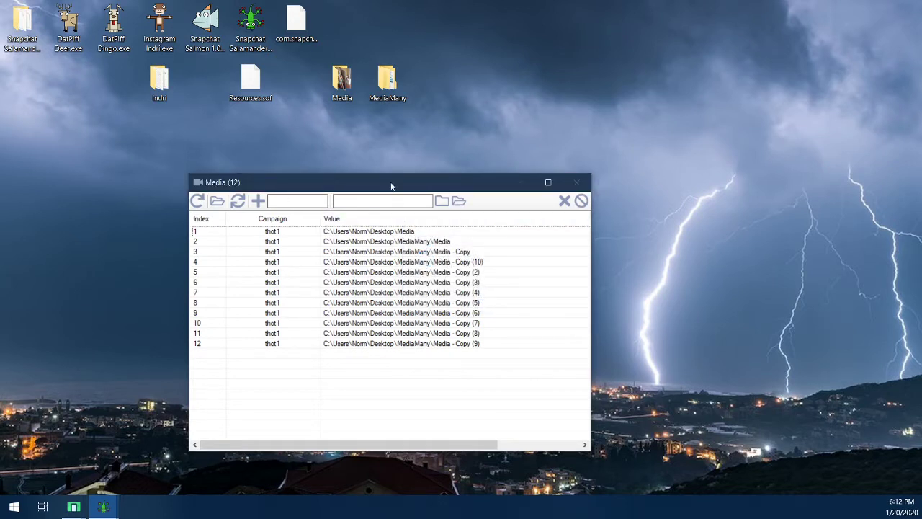
- Clear all imported directories from the media list
drag(389, 185, 328, 191)
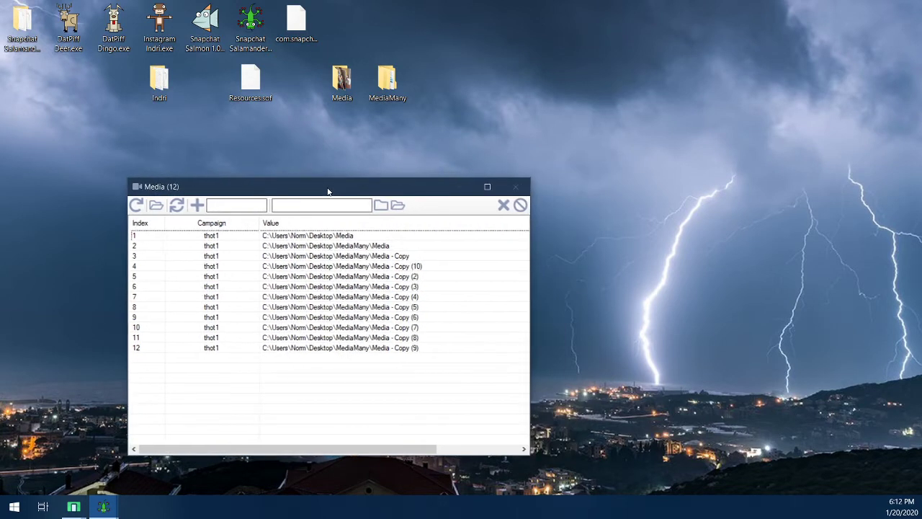
click(520, 205)
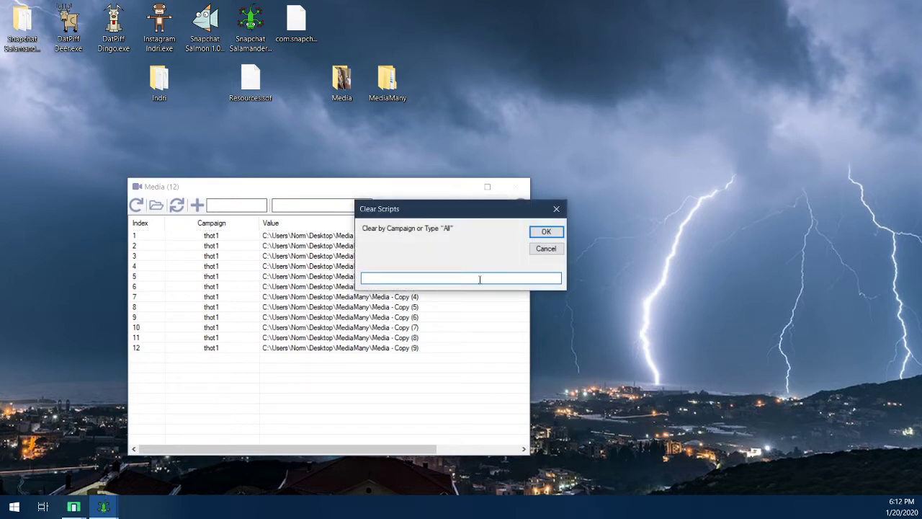
key(Return)
click(484, 294)
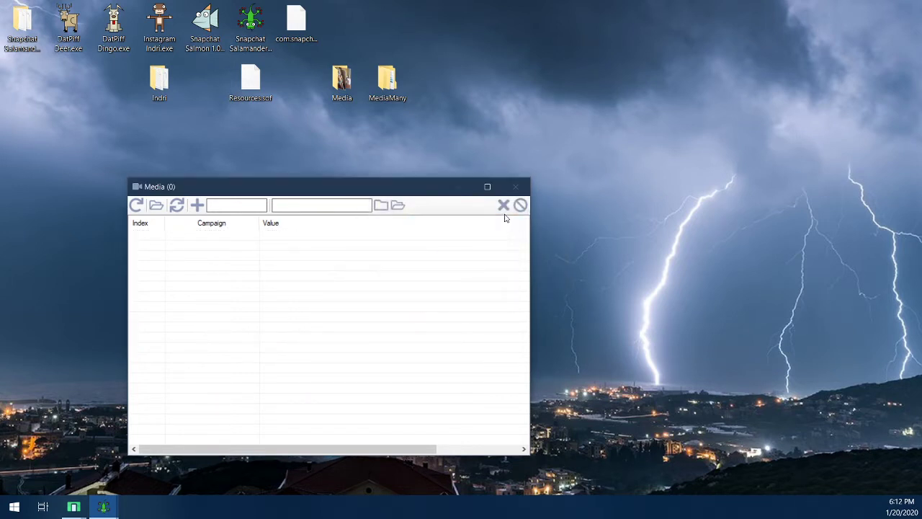
- Import the desktop's Media folder as a single media directory for the campaign thot1
click(381, 205)
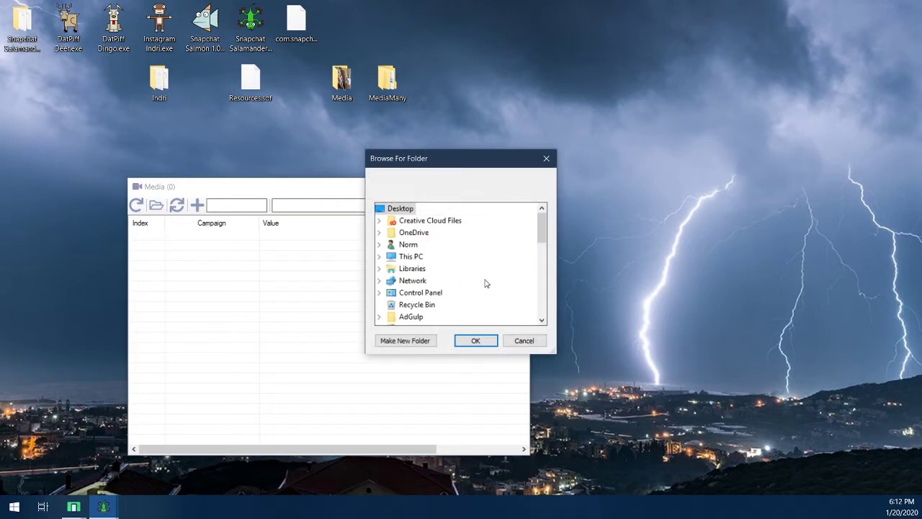
scroll(432, 289, down, 2)
scroll(432, 289, down, 2)
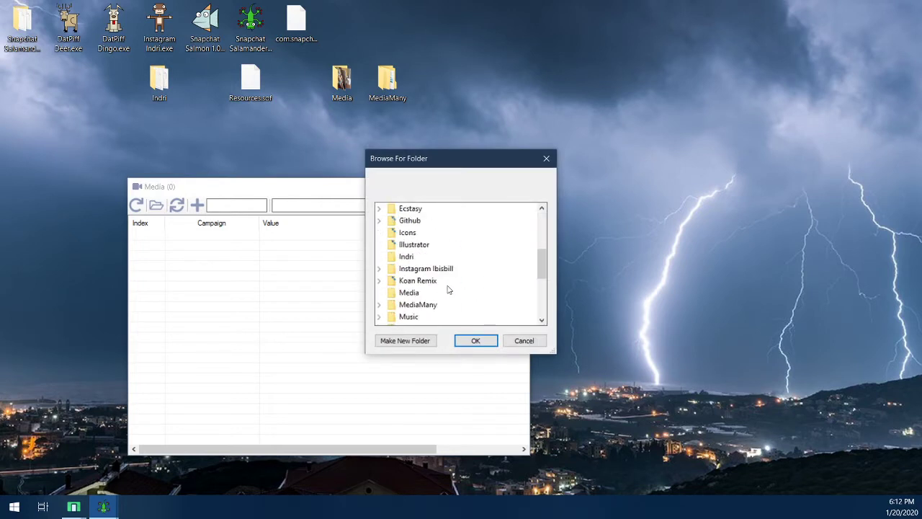
click(409, 292)
click(469, 340)
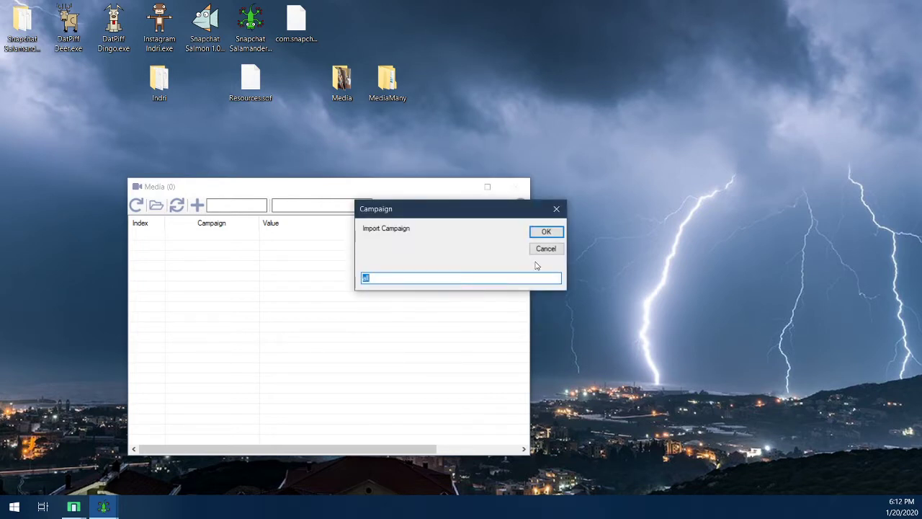
text(thot1)
key(Return)
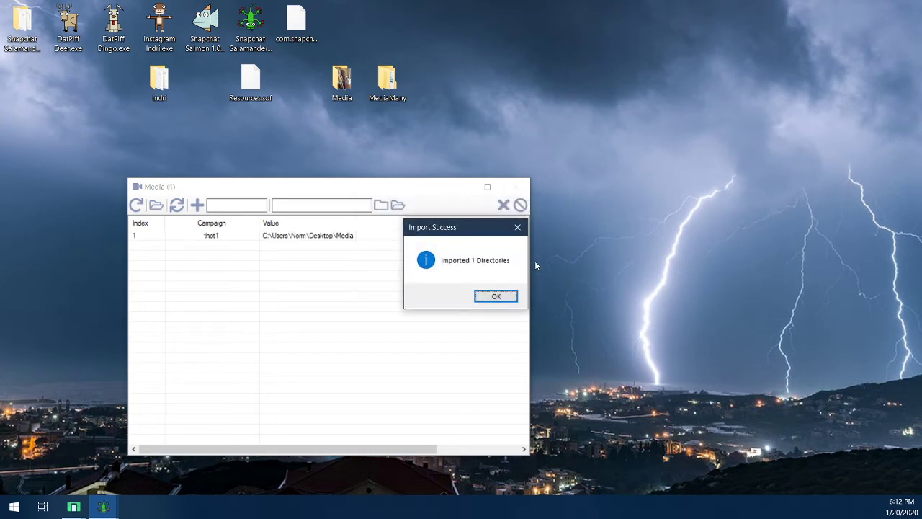
click(496, 297)
- Return to the main window, open the Scripts resource list and clear all of its scripts
mouse_move(103, 507)
click(61, 439)
click(85, 26)
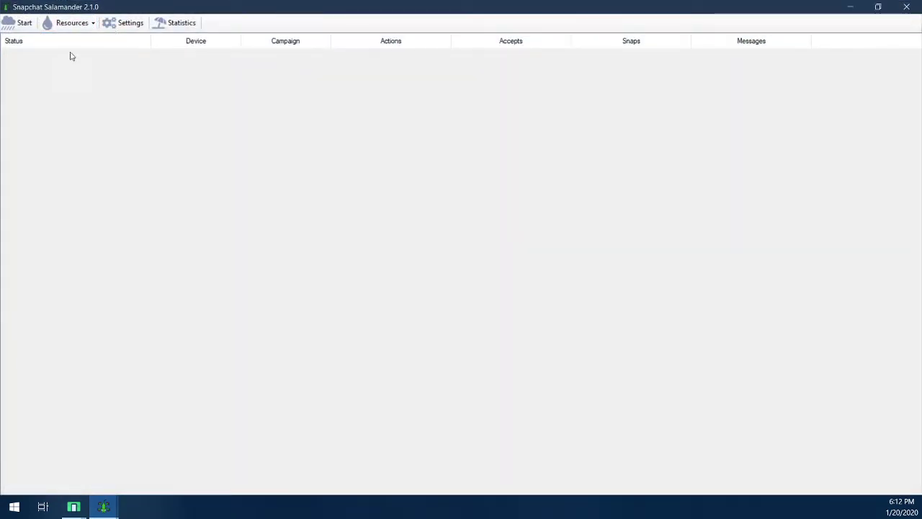
click(104, 57)
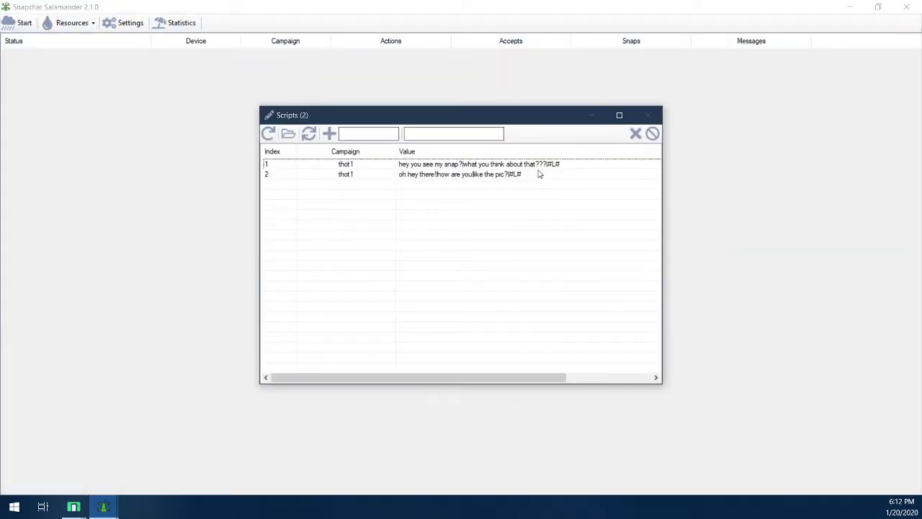
click(651, 133)
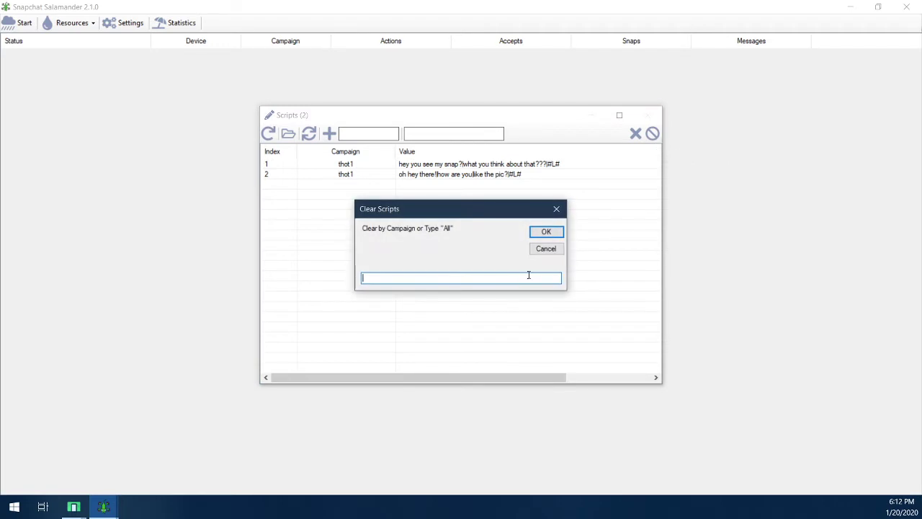
text(all)
key(Return)
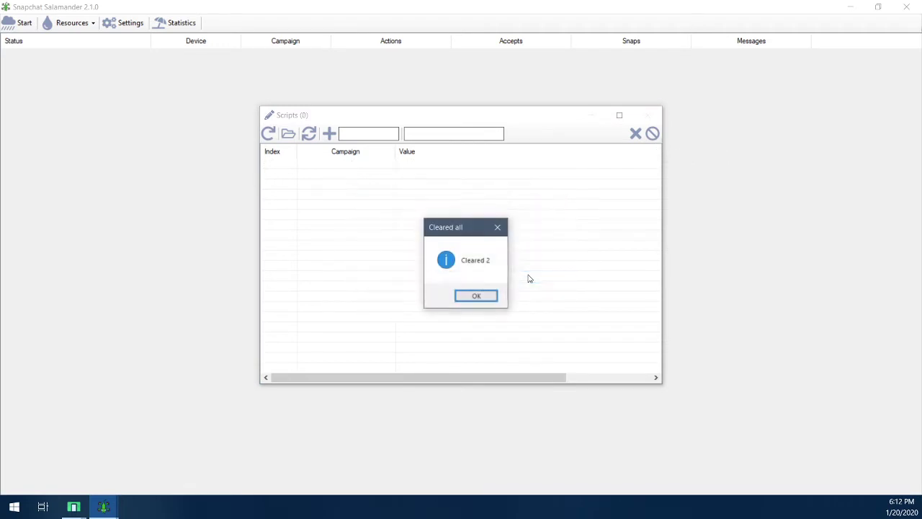
click(486, 297)
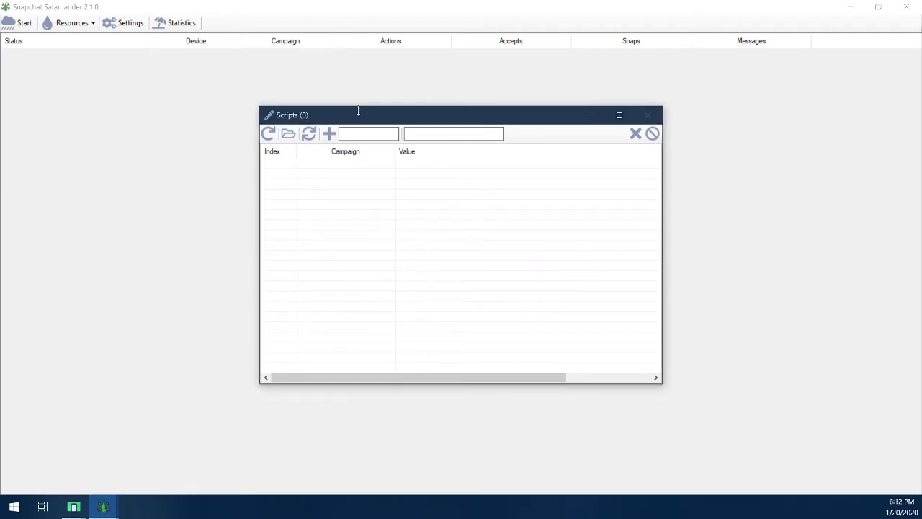
- Start a script import and create a text file named ScriptsExample.txt in the Snapchat Salamander Demo folder
drag(373, 121, 356, 134)
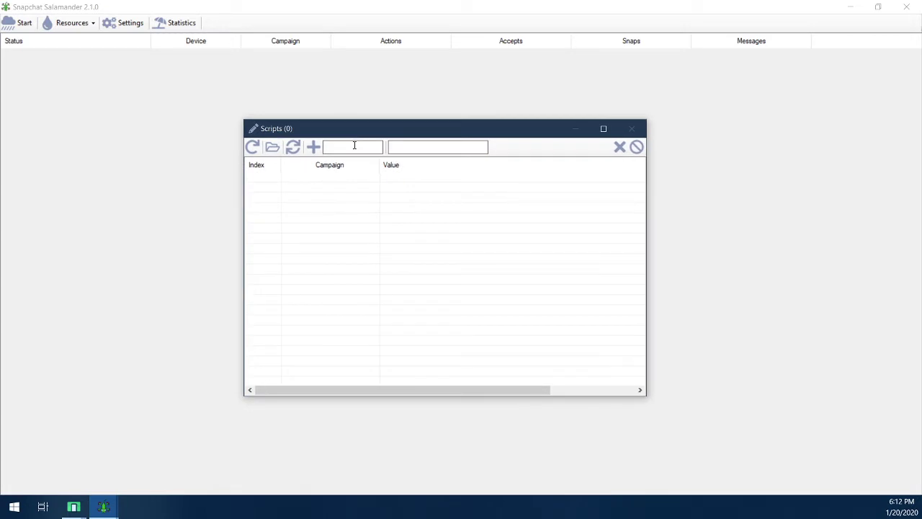
click(403, 147)
click(272, 147)
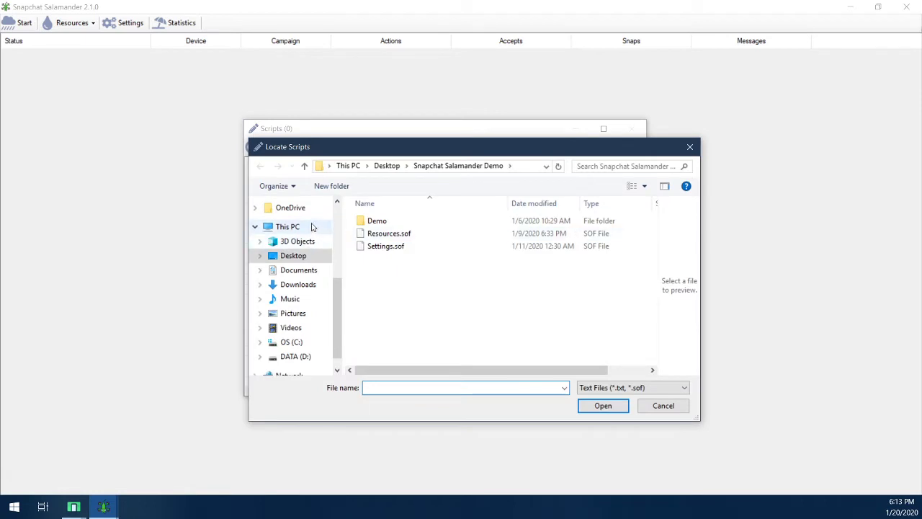
right_click(384, 278)
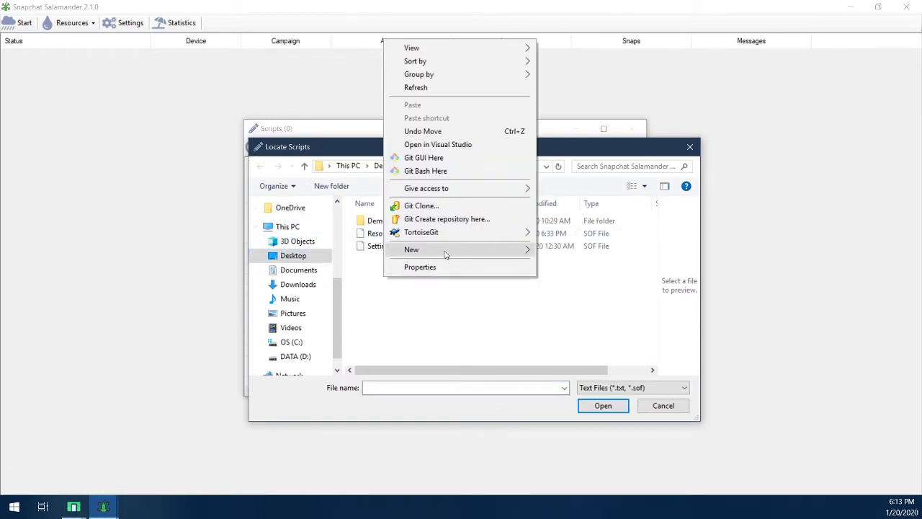
mouse_move(467, 250)
click(565, 333)
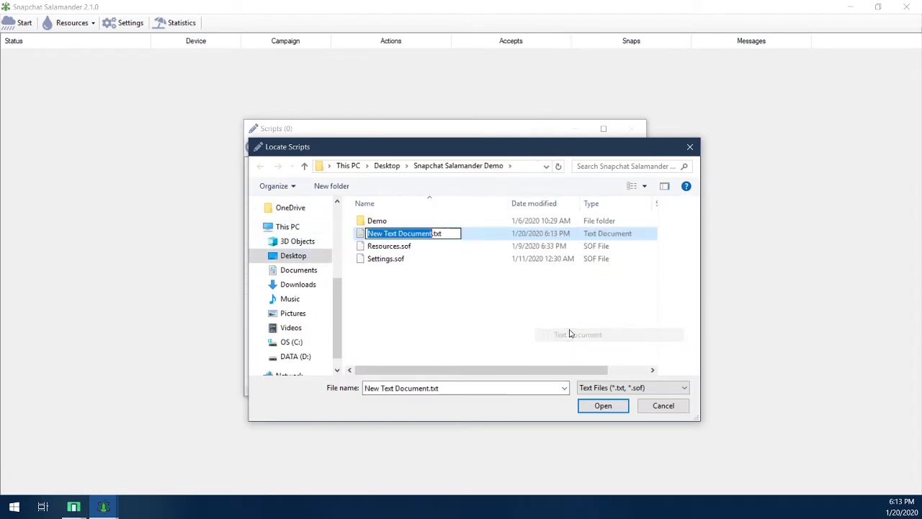
text(ScriptsExampl)
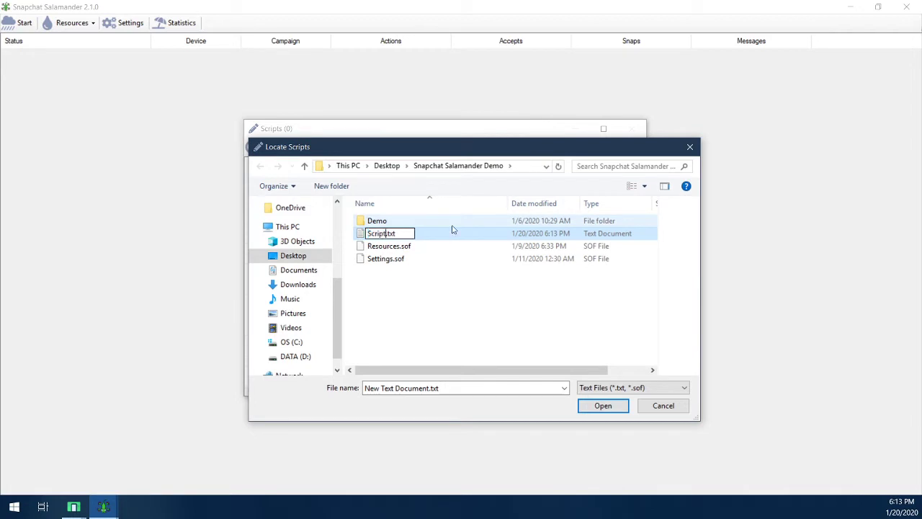
text(e)
key(Return)
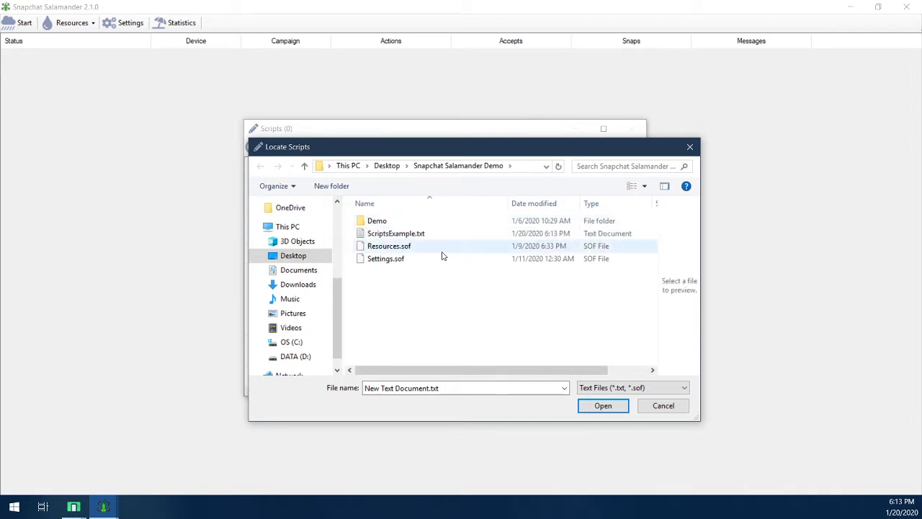
- Open ScriptsExample.txt for editing and erase the placeholder script text from it
click(451, 235)
right_click(452, 236)
click(477, 218)
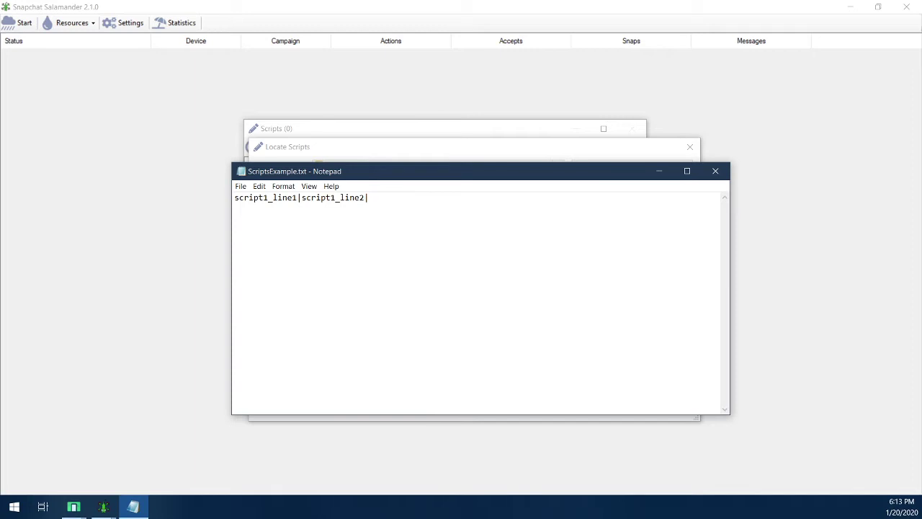
key(BackSpace)
key(BackSpace)
key(BackSpace)
key(BackSpace)
key(BackSpace)
key(BackSpace)
key(BackSpace)
key(BackSpace)
key(BackSpace)
key(BackSpace)
key(BackSpace)
key(BackSpace)
key(BackSpace)
key(BackSpace)
key(BackSpace)
key(BackSpace)
key(BackSpace)
key(BackSpace)
key(BackSpace)
key(BackSpace)
- Write the first script as "hey there!!|what do you think about my video????|do you want to check out more?|#L#"
text(hey there!!)
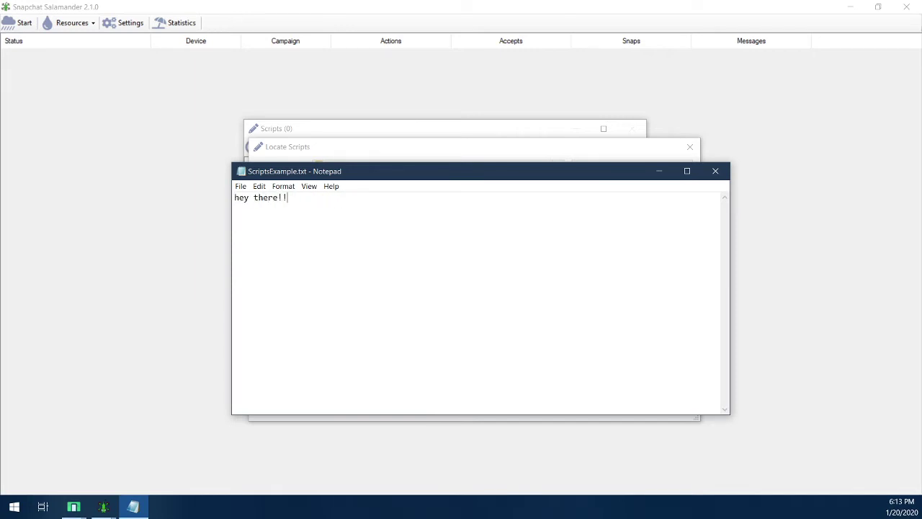
text(|wyha)
key(BackSpace)
key(BackSpace)
key(BackSpace)
text(hat do you think about my video)
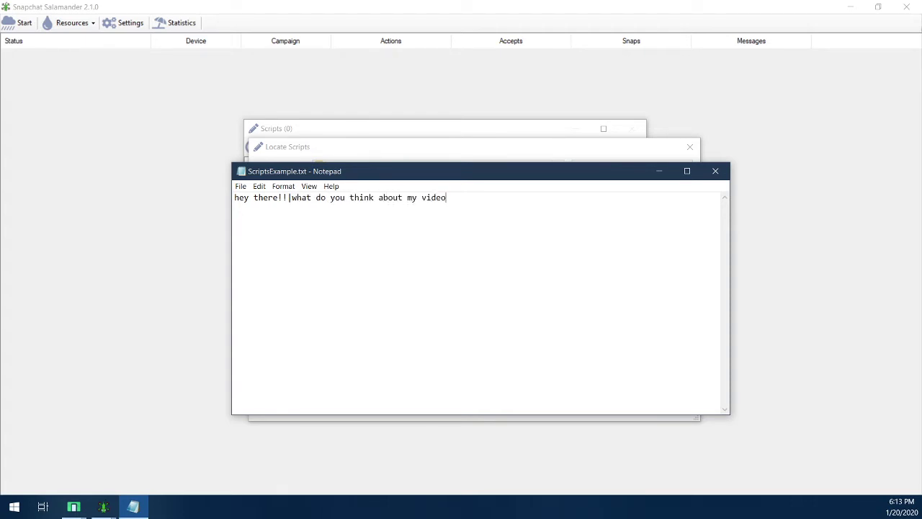
text(????|do you want to check out more?|#L#)
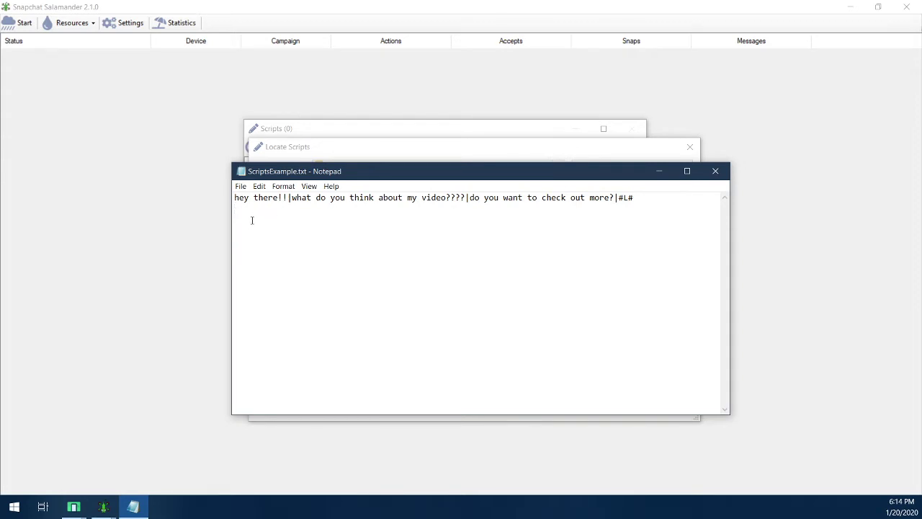
- Add a second script, "Hiiiiiii|did you see that?|want premium?|#L#", below the first one, leaving a blank line between them
text(Hiiiiiii)
text(idid you see that?|want premium?)
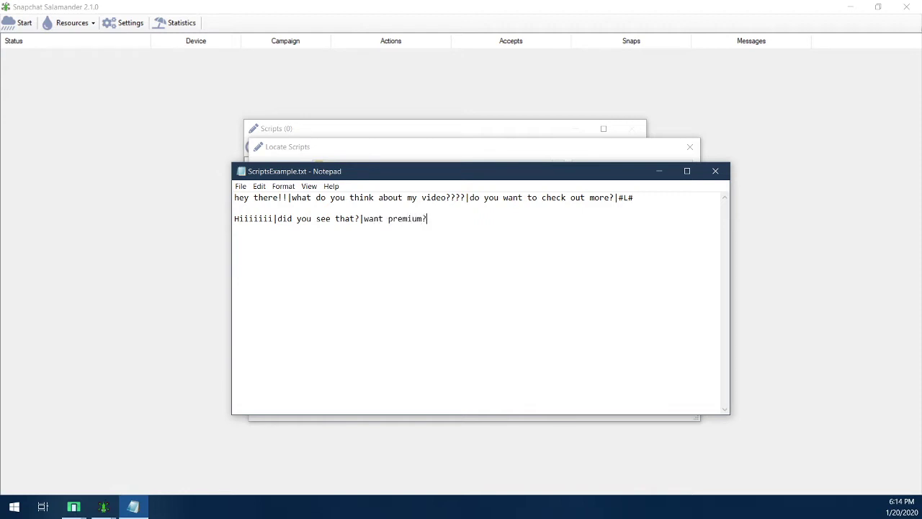
text(|#L#)
drag(447, 219, 430, 219)
click(450, 219)
drag(435, 176, 371, 195)
click(419, 226)
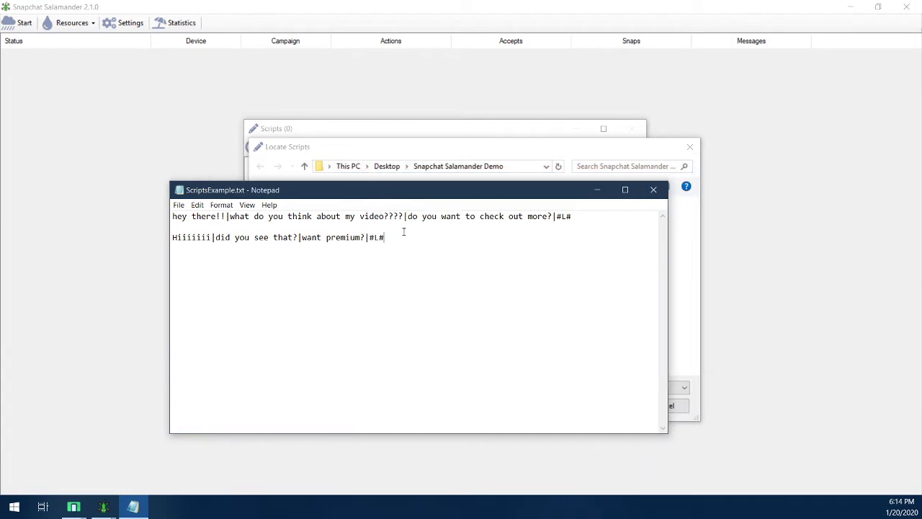
- Save the script text in ScriptsExample.txt and close the file
click(180, 206)
click(188, 243)
click(651, 188)
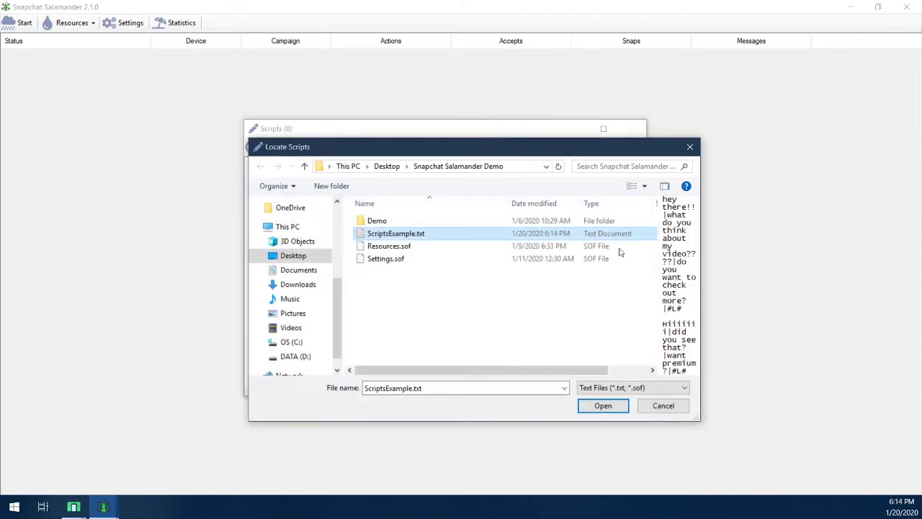
- Import ScriptsExample.txt into the scripts list under the campaign thot1
double_click(422, 235)
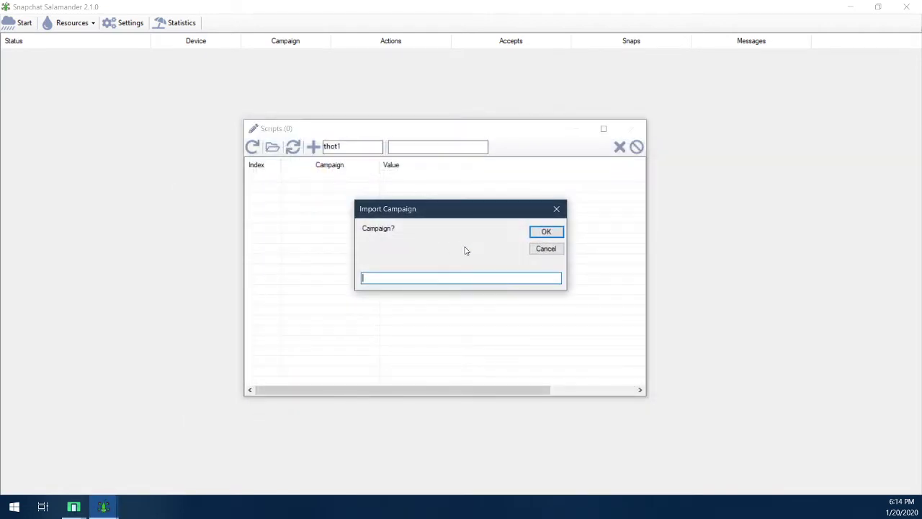
text(thot1)
key(Return)
click(494, 300)
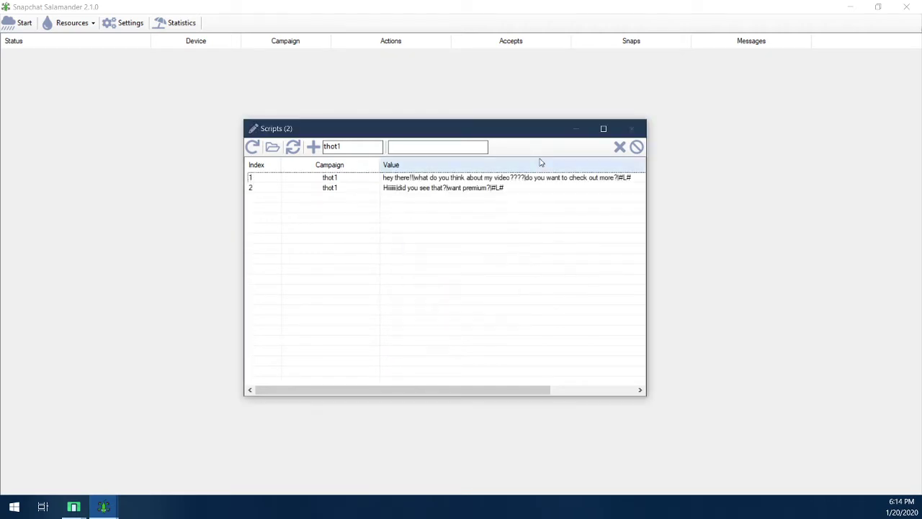
- Open the Links resource list and clear all of its links
click(67, 24)
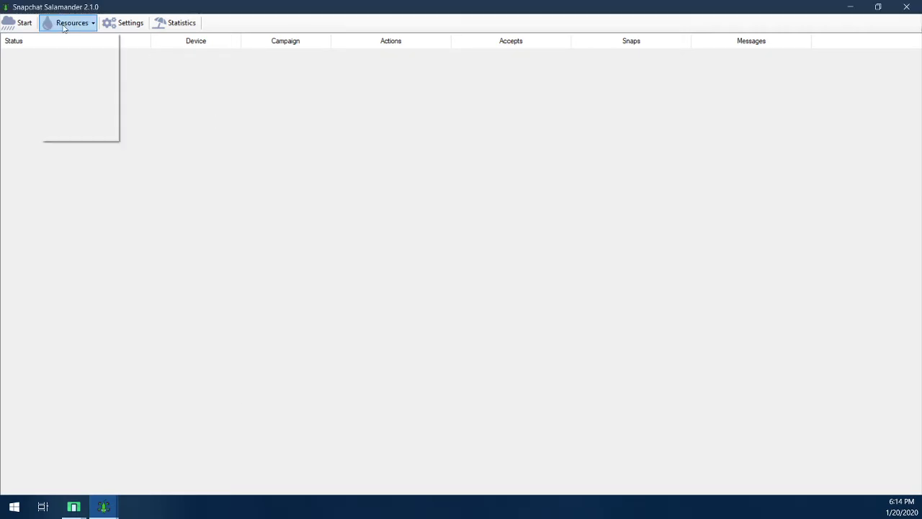
click(75, 77)
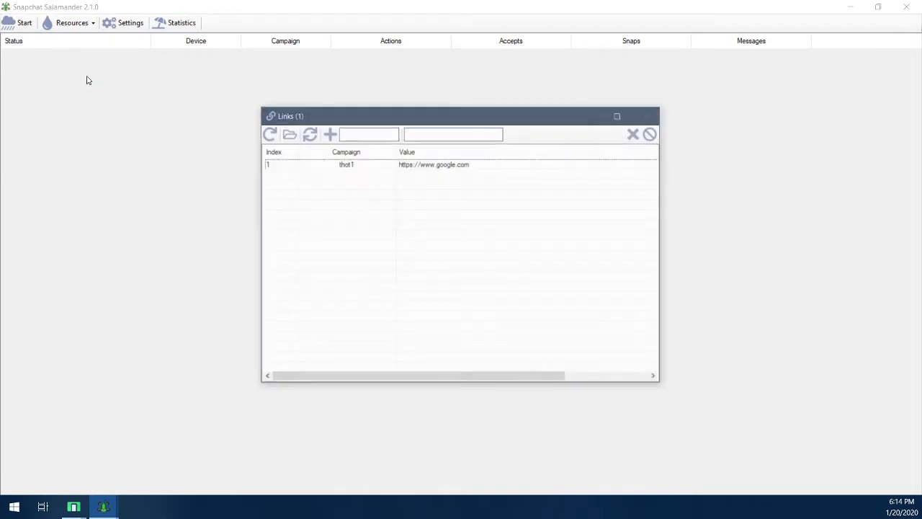
click(390, 165)
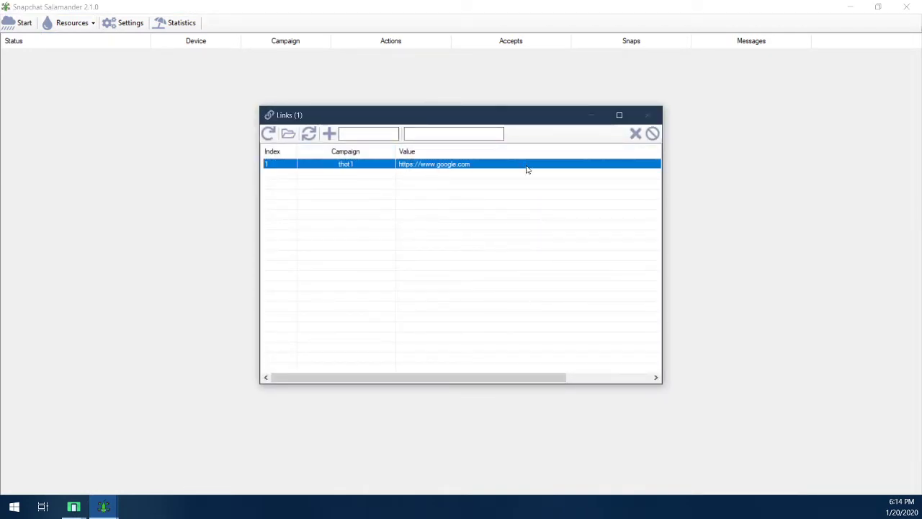
click(651, 135)
text(All)
key(Return)
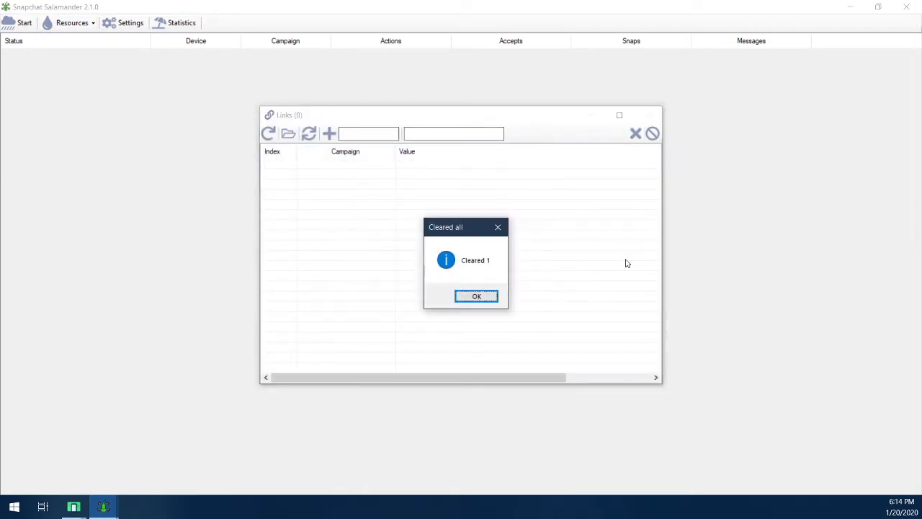
key(Return)
click(388, 133)
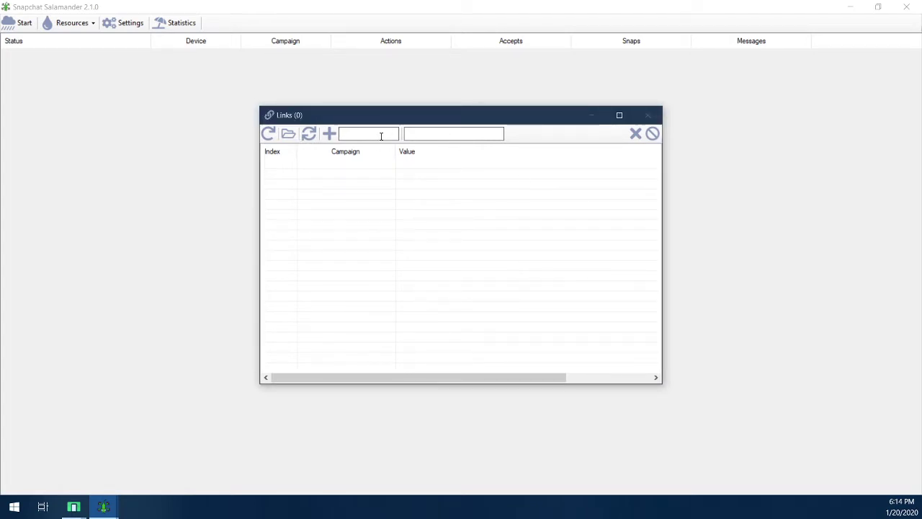
text(thot1)
text(https://)
text(thotty)
text(girl)
text(.com/)
text(?rs)
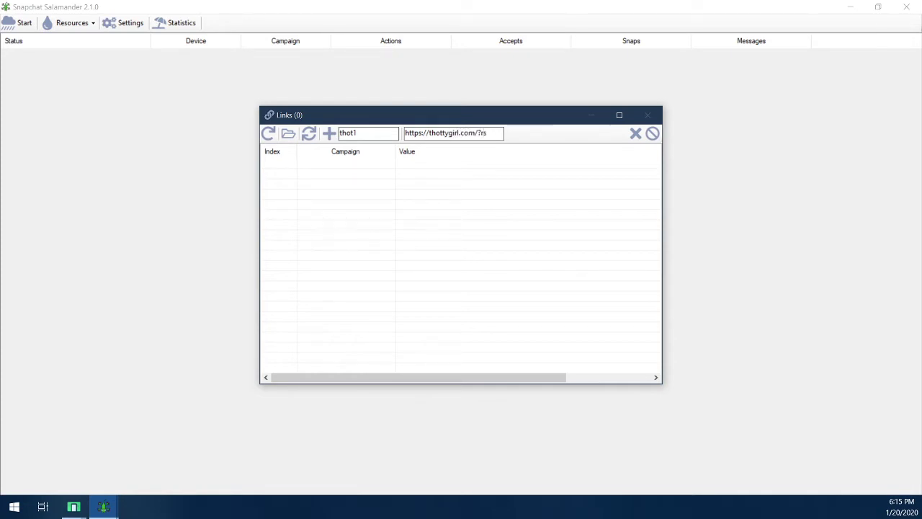
text(=33)
click(328, 133)
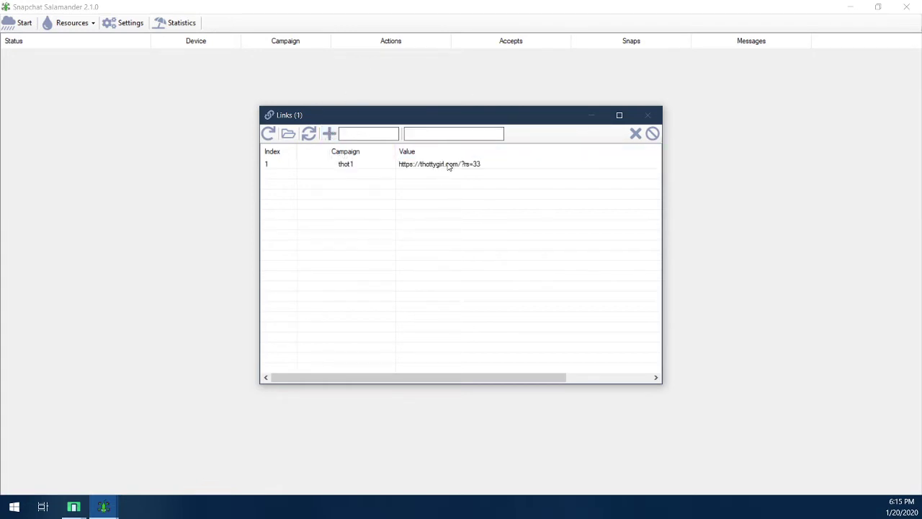
- Open the Filters resource list and add the filter "look at thes3" for the campaign thot1
click(84, 24)
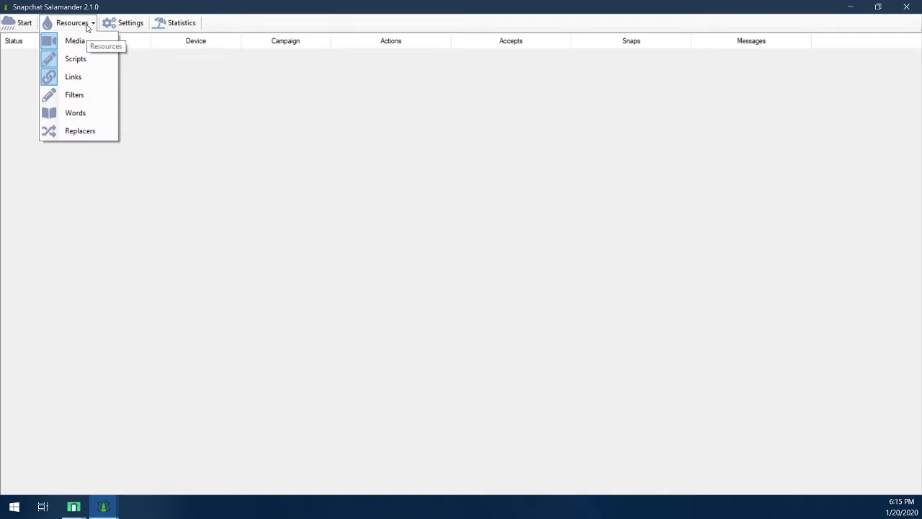
click(75, 94)
drag(425, 121, 400, 124)
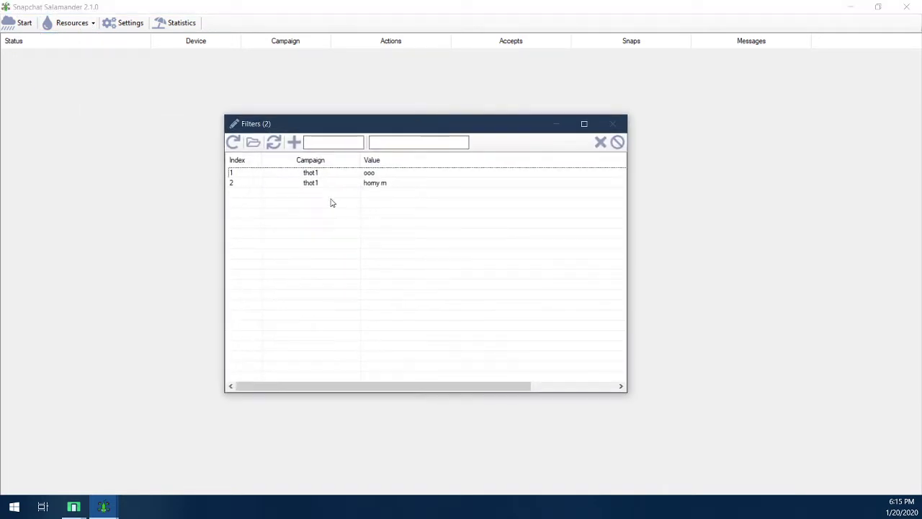
click(387, 184)
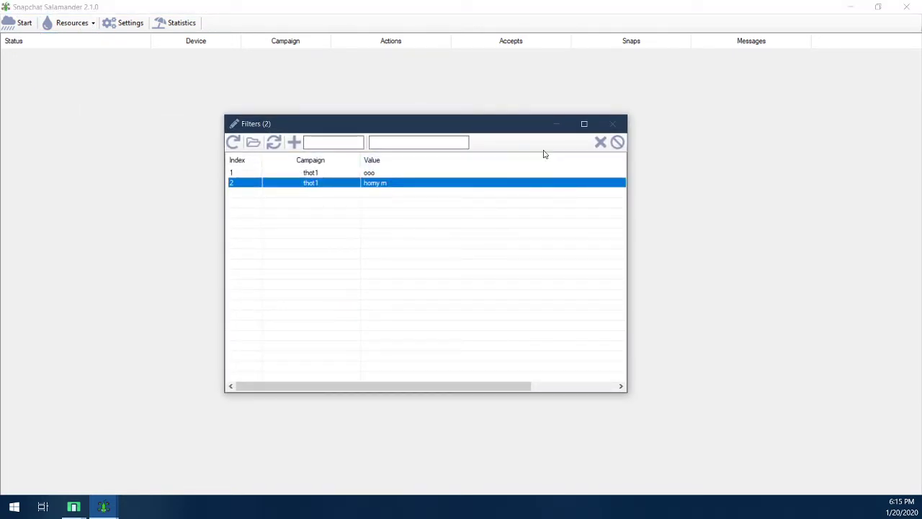
click(326, 143)
text(thot)
key(Tab)
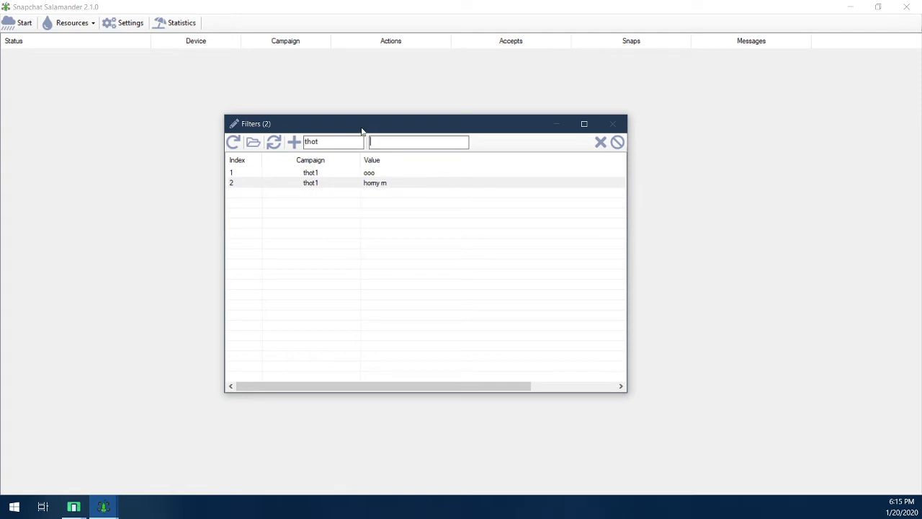
text(1)
text(look at thes3)
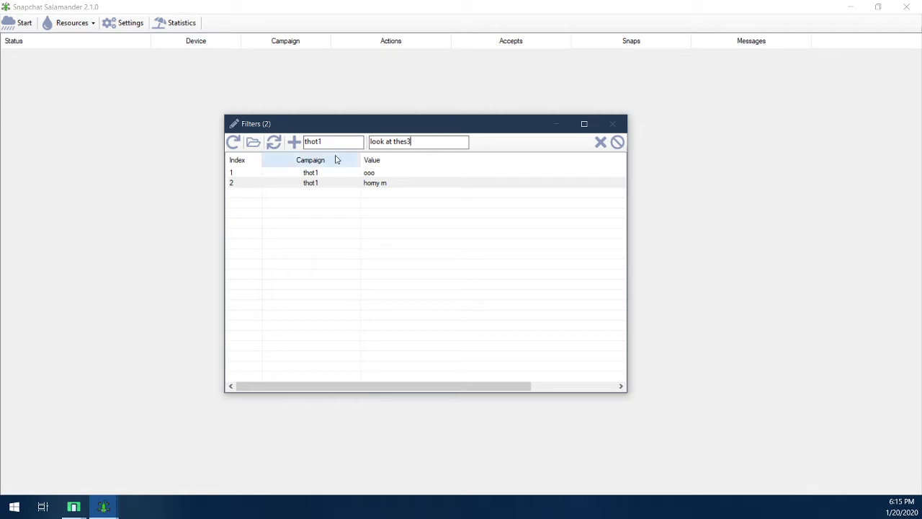
click(294, 141)
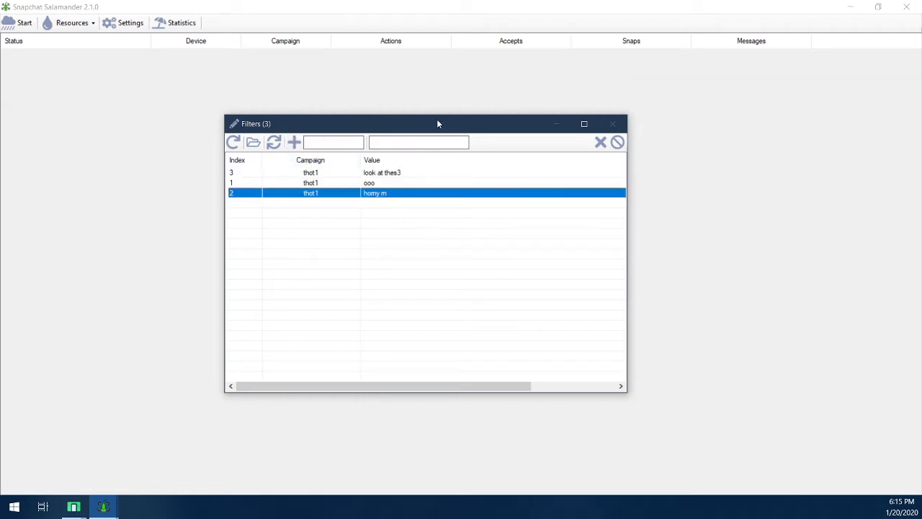
- Close the Media, Scripts, Links and Filters resource lists and view the Words list
drag(437, 123, 374, 128)
click(65, 27)
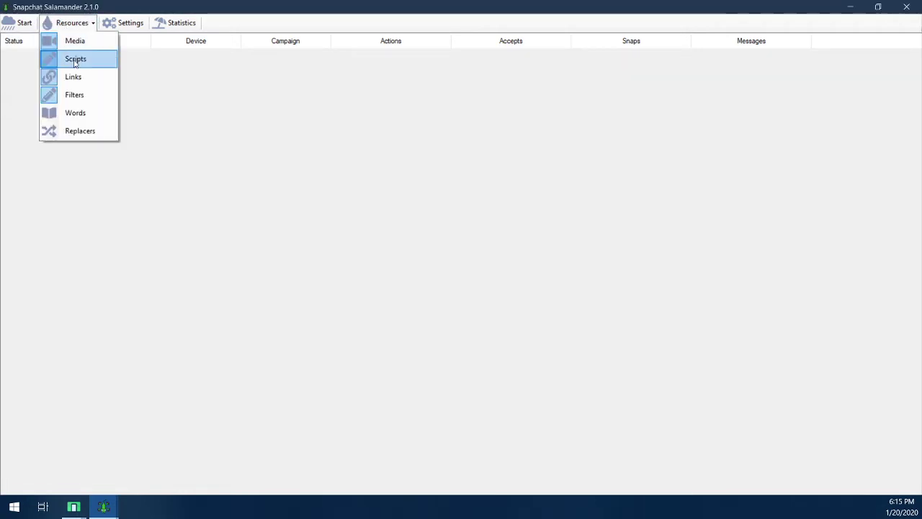
click(69, 23)
click(69, 23)
click(76, 22)
click(76, 23)
click(74, 23)
click(74, 23)
click(74, 23)
click(73, 23)
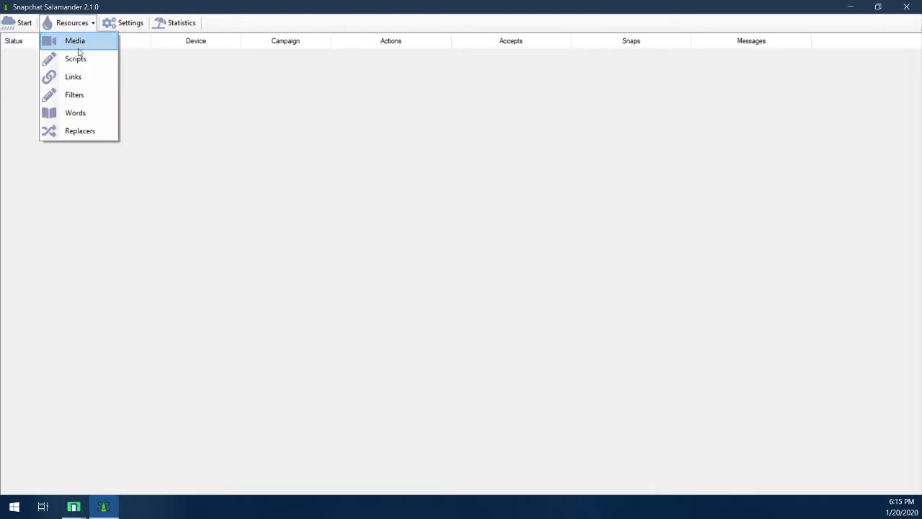
click(94, 113)
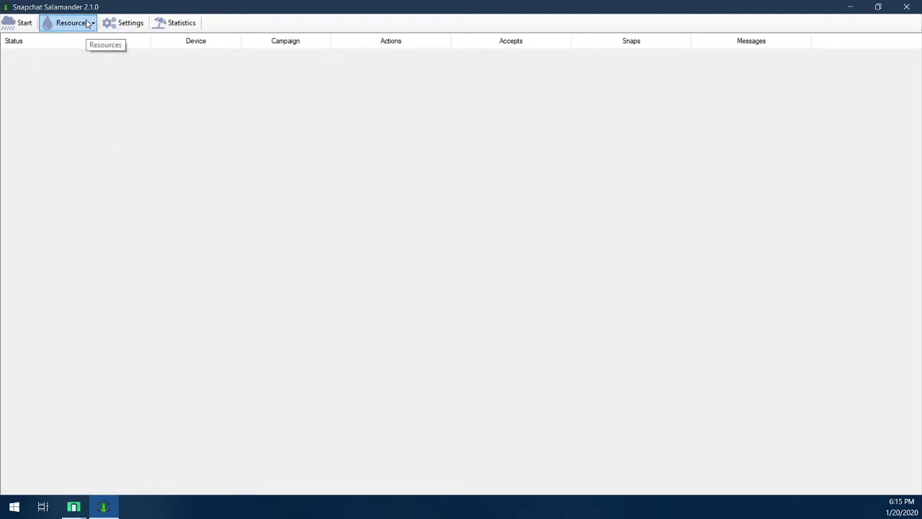
click(80, 24)
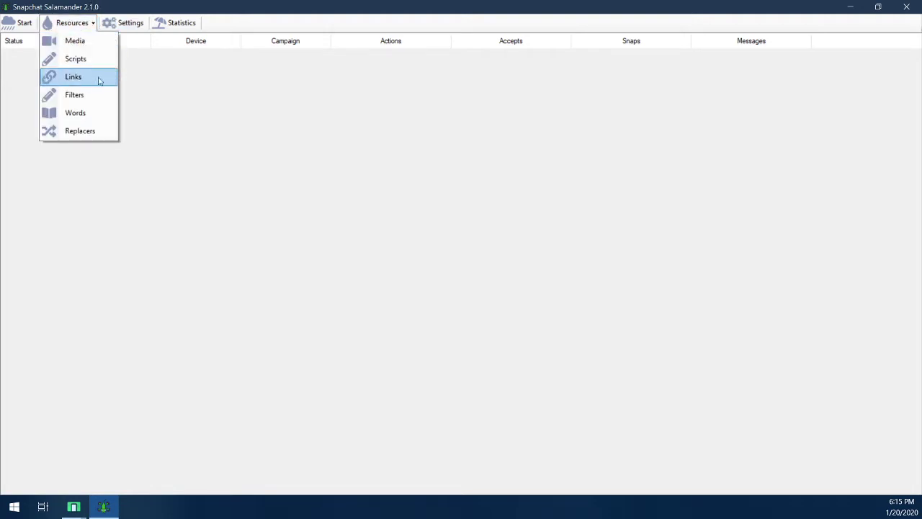
- Open the Settings window and reposition it over the main window so all its options are in view
click(127, 23)
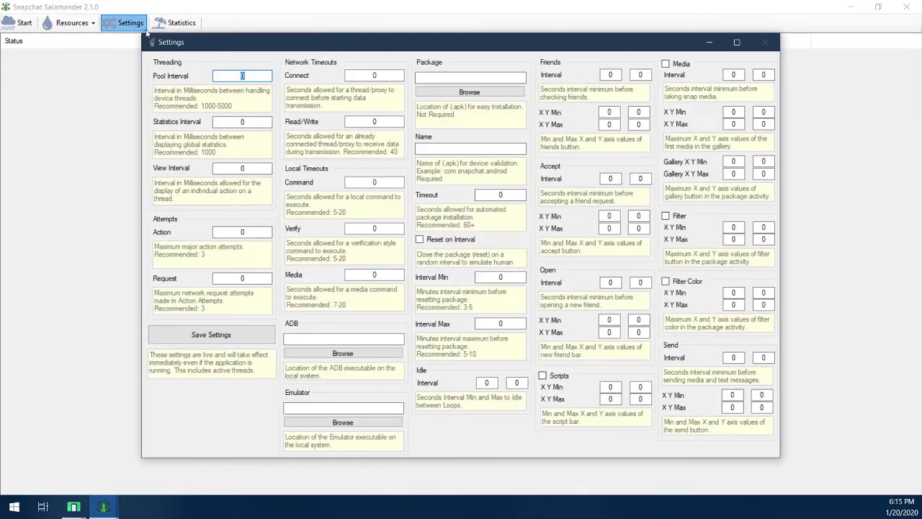
drag(317, 35, 247, 26)
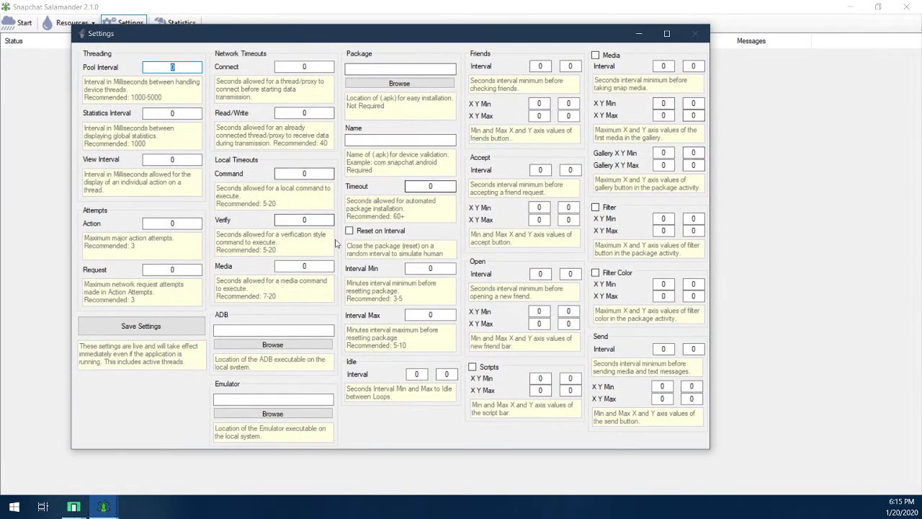
drag(367, 39, 391, 44)
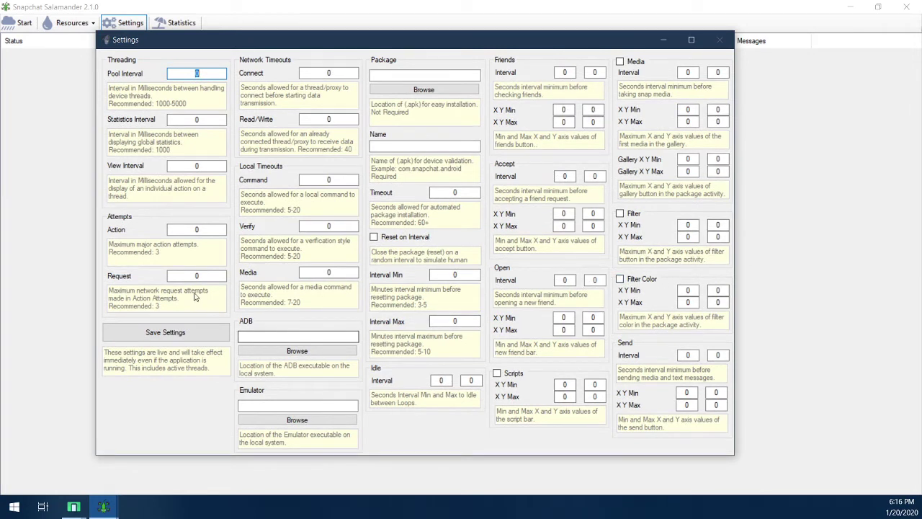
- Set the threading intervals to 2000 for the pool, 1000 for statistics and 2000 for the view
click(223, 73)
text(2000)
key(Tab)
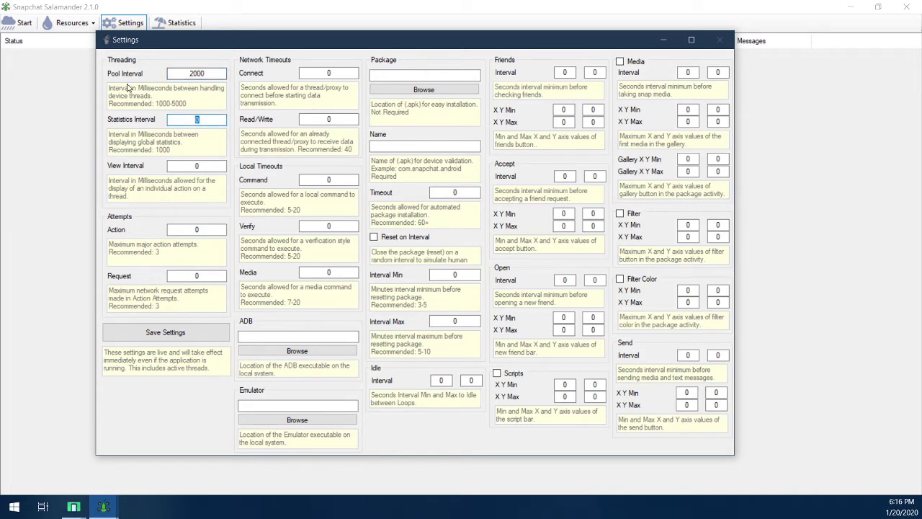
text(1000)
key(Tab)
text(2000)
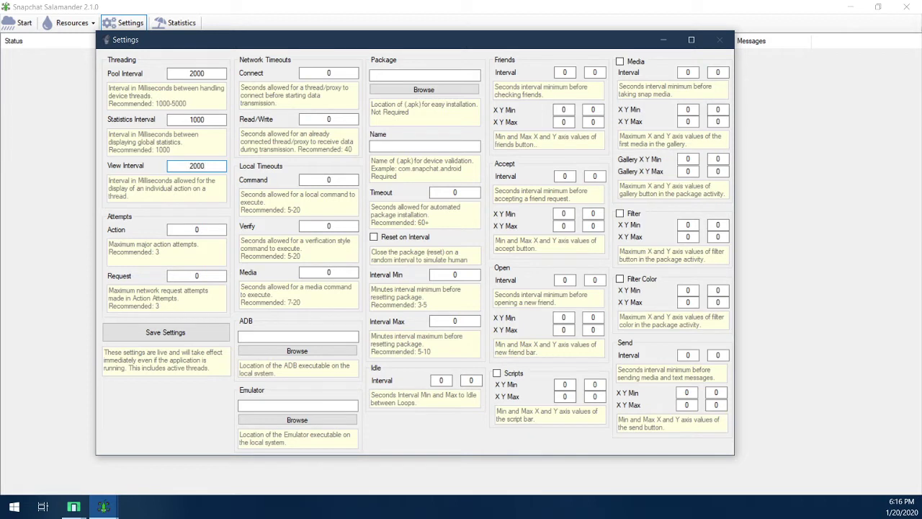
double_click(168, 166)
- Set the maximum action attempts and request attempts to 1 each
key(Tab)
text(1)
double_click(192, 276)
text(1)
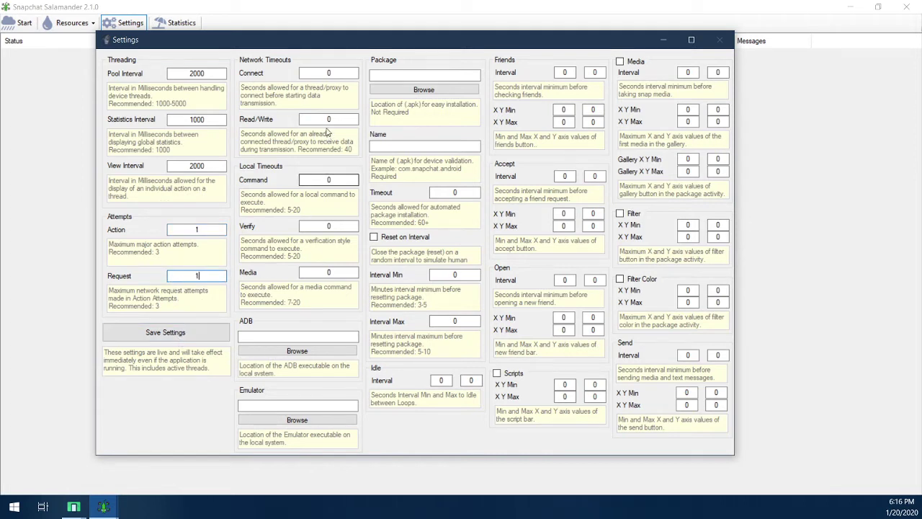
- Set the network timeouts to 20 seconds for connecting and 40 seconds for read/write
double_click(328, 73)
text(20)
key(Tab)
text(40)
key(Tab)
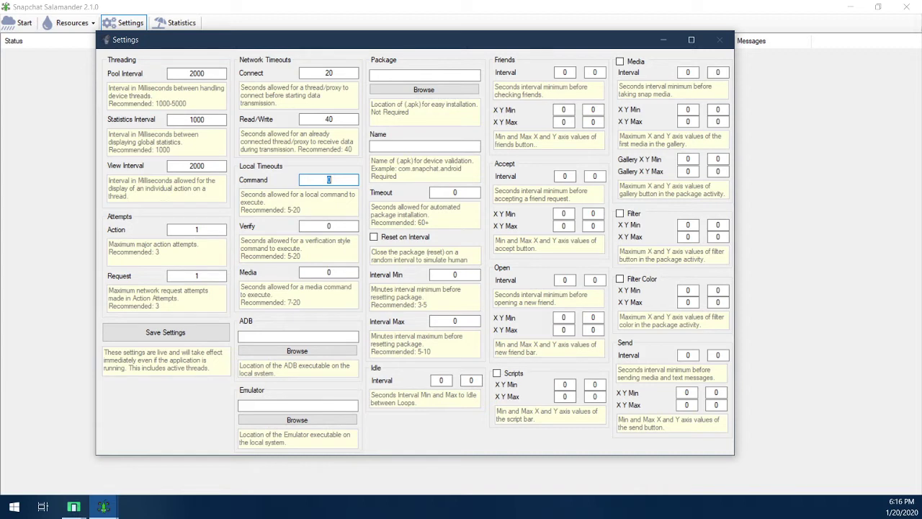
- Set the local timeouts to 2 seconds for Command, 2 for Verify and 10 for Media
key(Tab)
text(2)
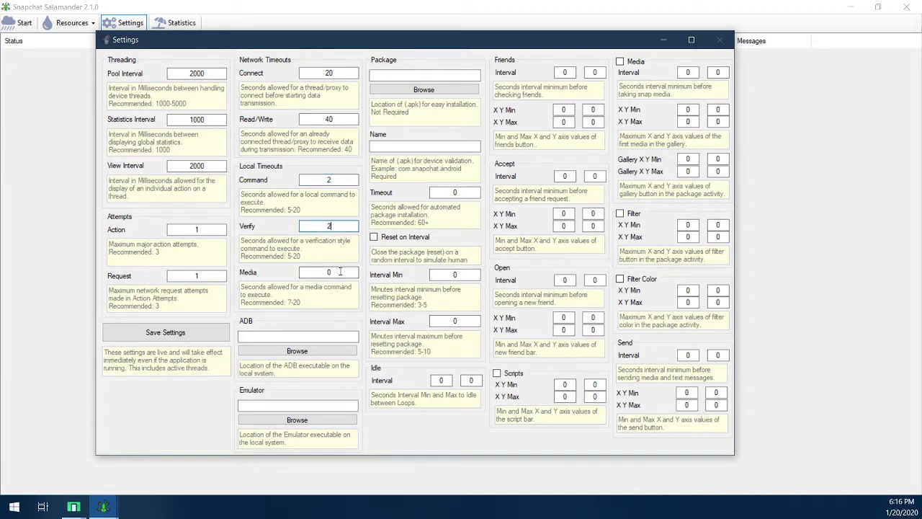
key(Tab)
click(342, 269)
text(10)
- Set the ADB location to adb.exe in the AppData\Local\Android\Sdk\platform-tools folder
click(311, 354)
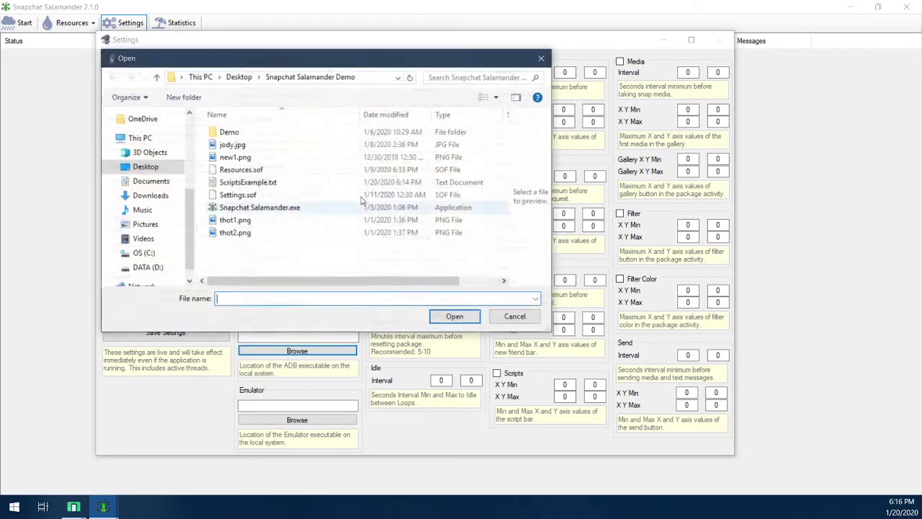
click(376, 78)
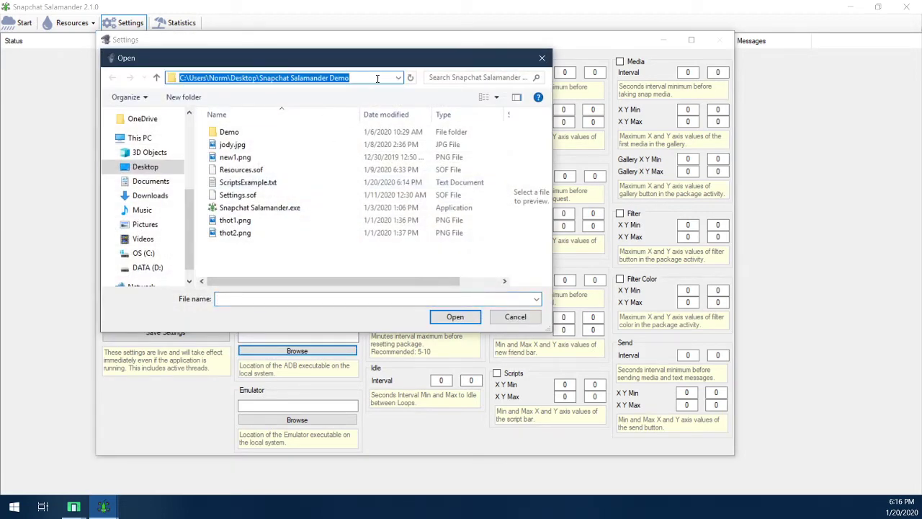
key(BackSpace)
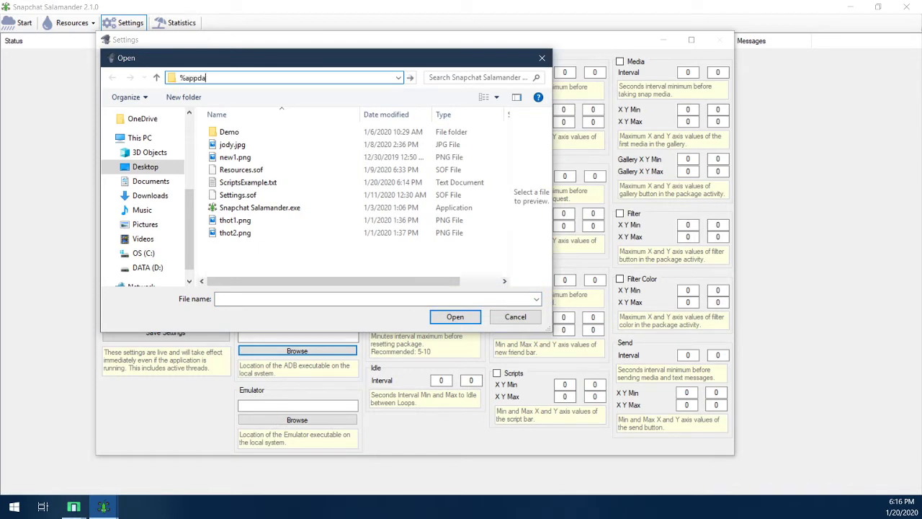
key(Return)
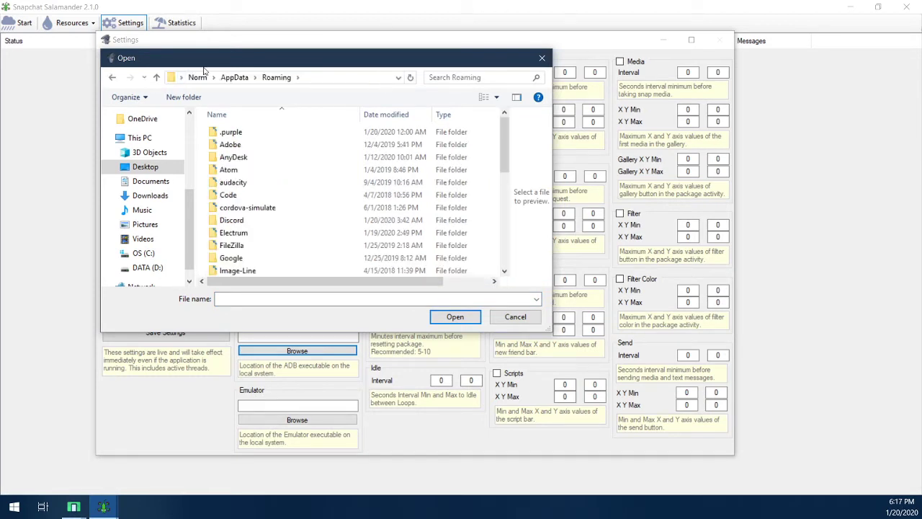
click(234, 78)
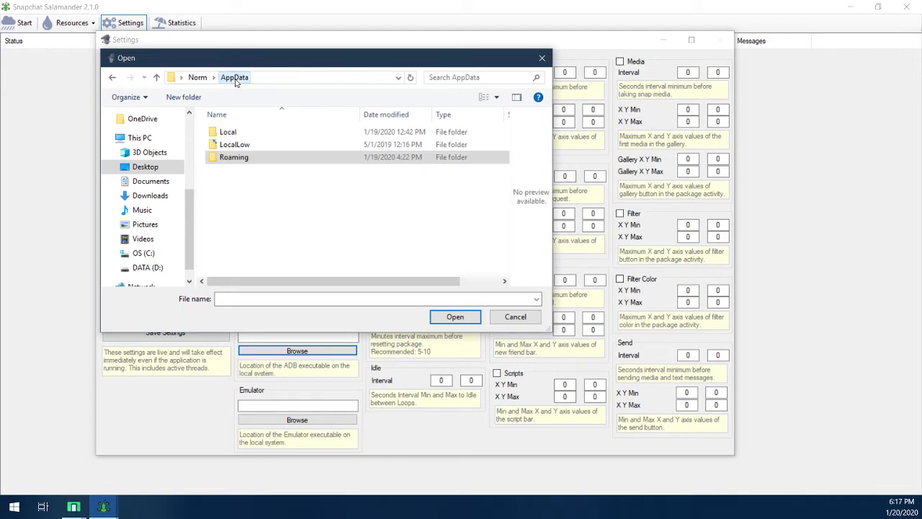
double_click(229, 133)
double_click(240, 156)
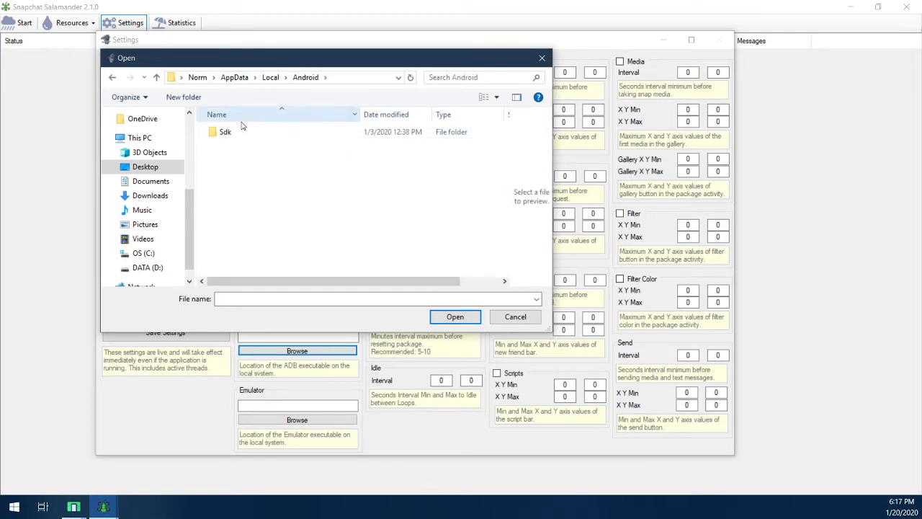
double_click(231, 132)
double_click(226, 232)
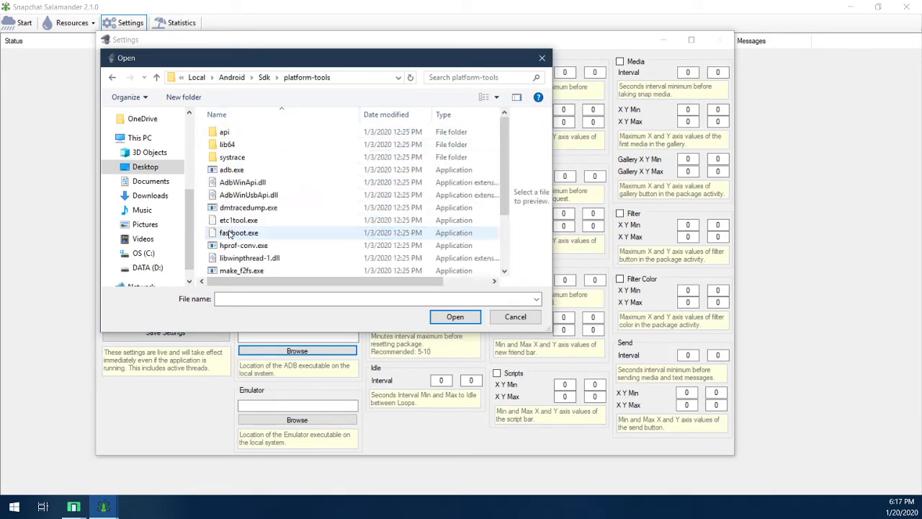
click(232, 169)
click(454, 317)
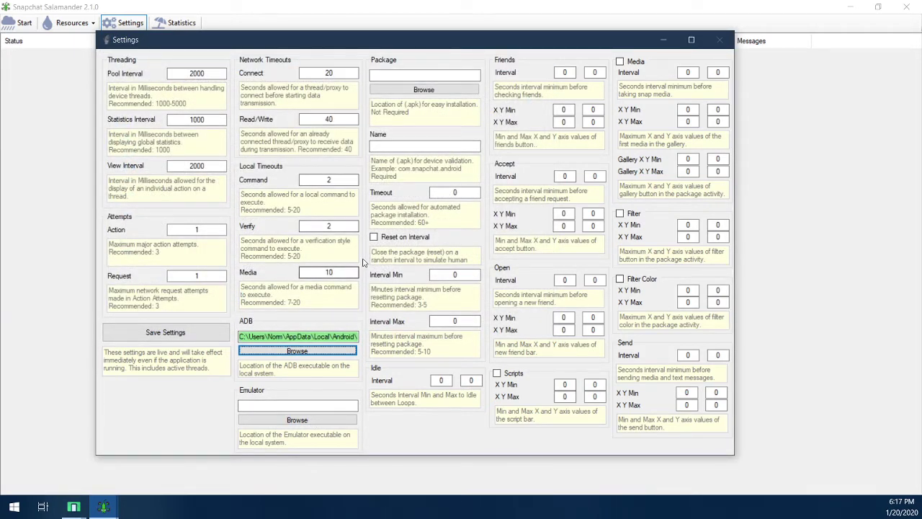
- Set the package location to com.snapchat.android-1.apk from the Desktop
click(411, 73)
click(431, 89)
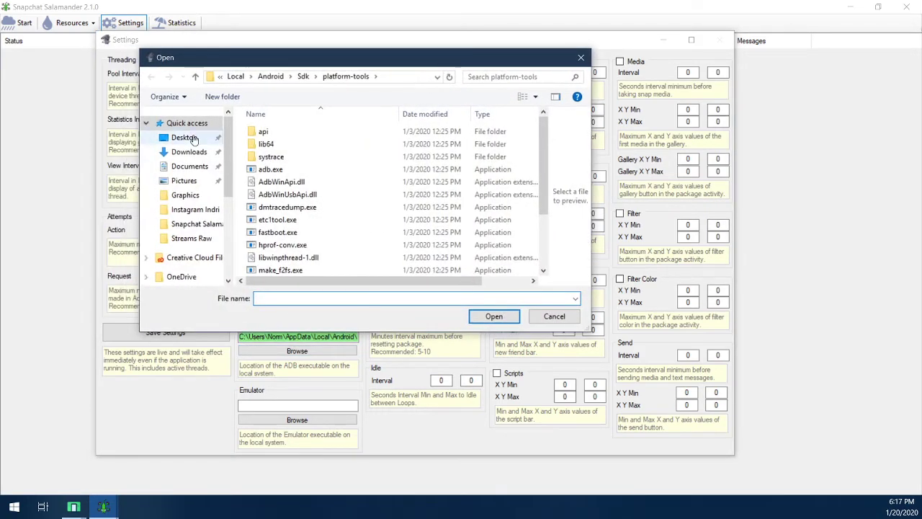
click(185, 136)
scroll(382, 194, down, 4)
scroll(381, 212, down, 8)
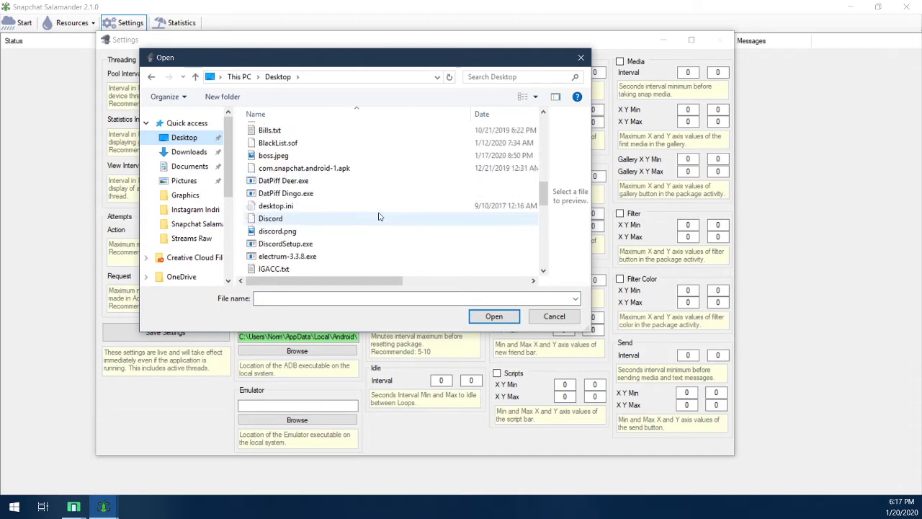
click(306, 131)
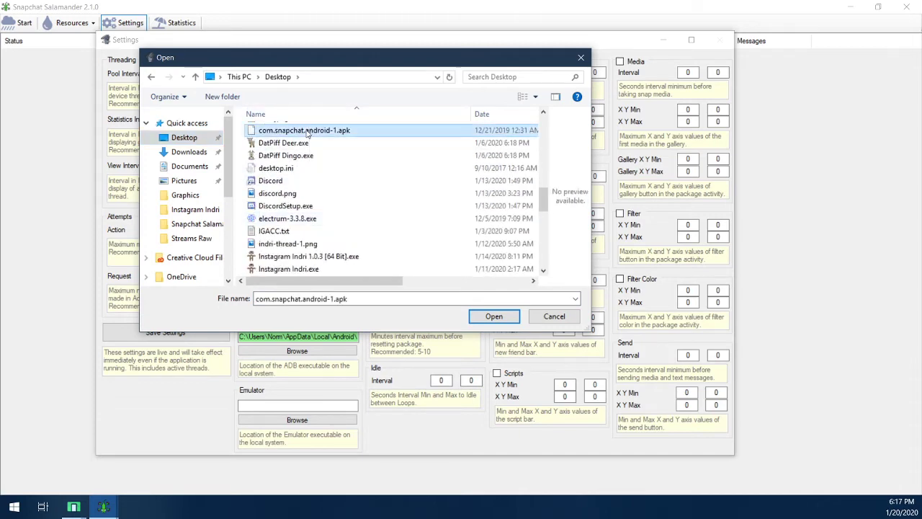
click(499, 318)
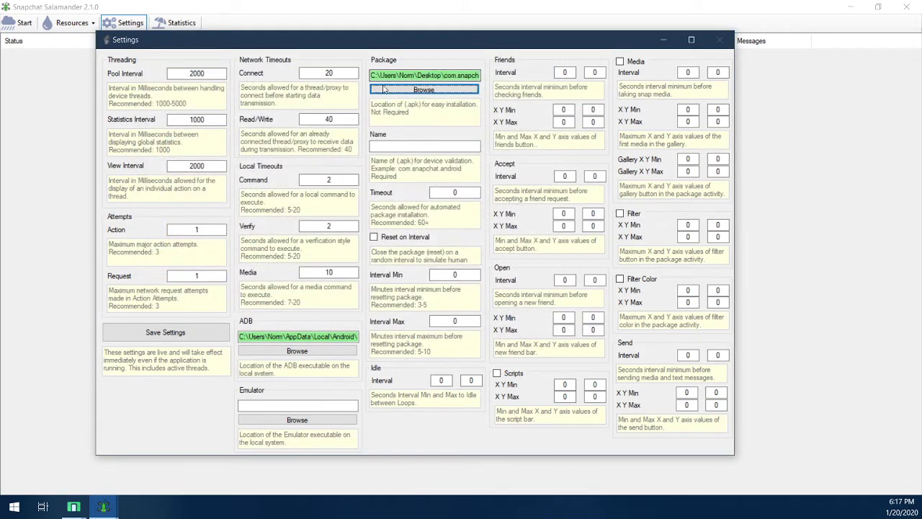
- Set the package name to com.snapchat.android, compare it with the apk file name, and save the settings
drag(422, 32, 402, 61)
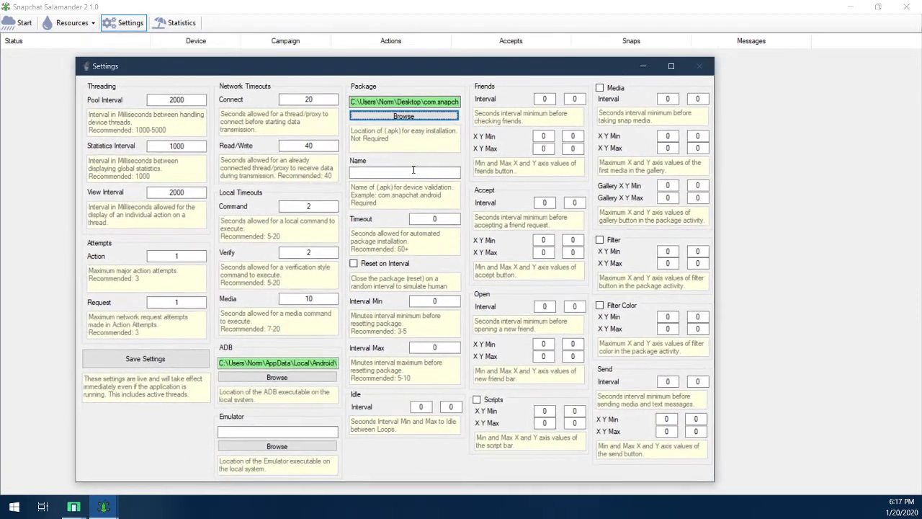
click(413, 175)
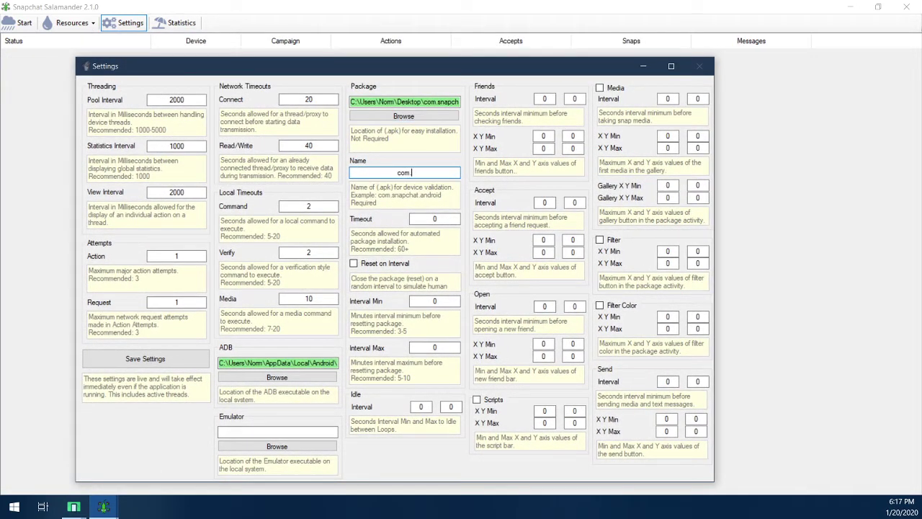
text(com.snapchat.android)
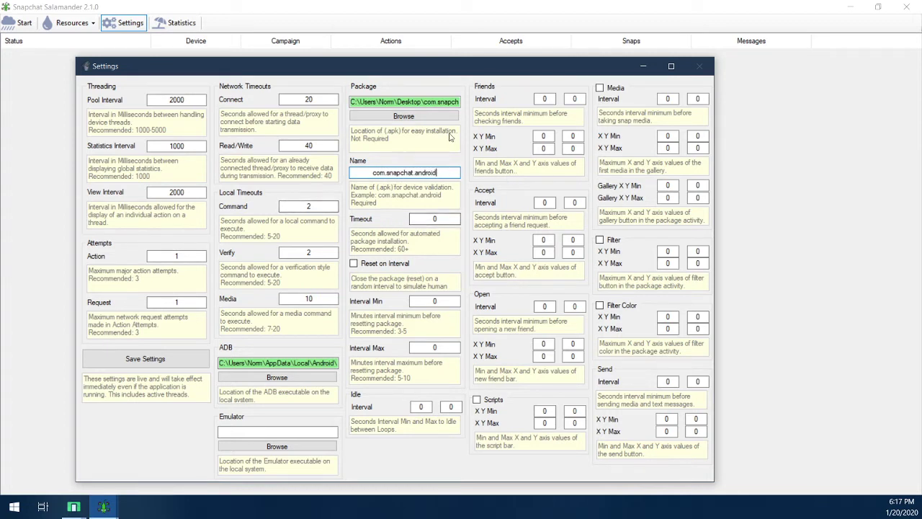
drag(430, 101, 464, 101)
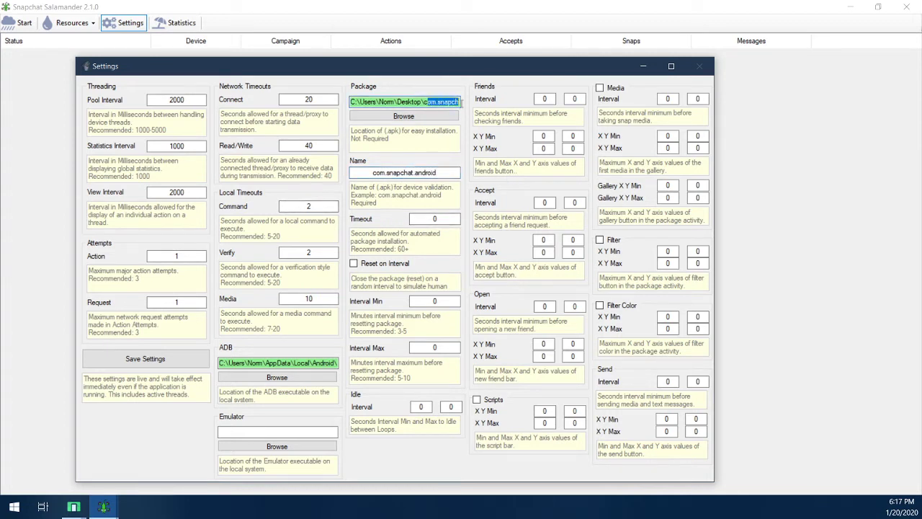
click(445, 102)
drag(436, 173, 308, 171)
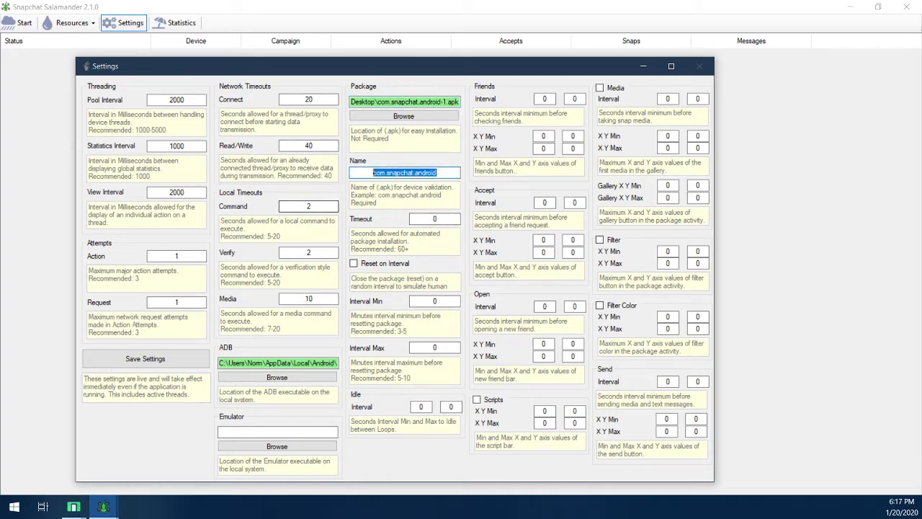
click(183, 365)
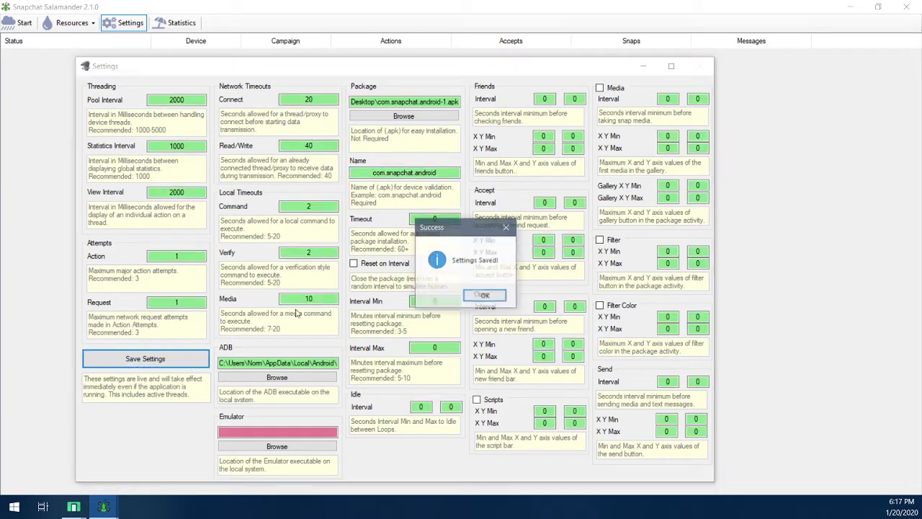
click(477, 294)
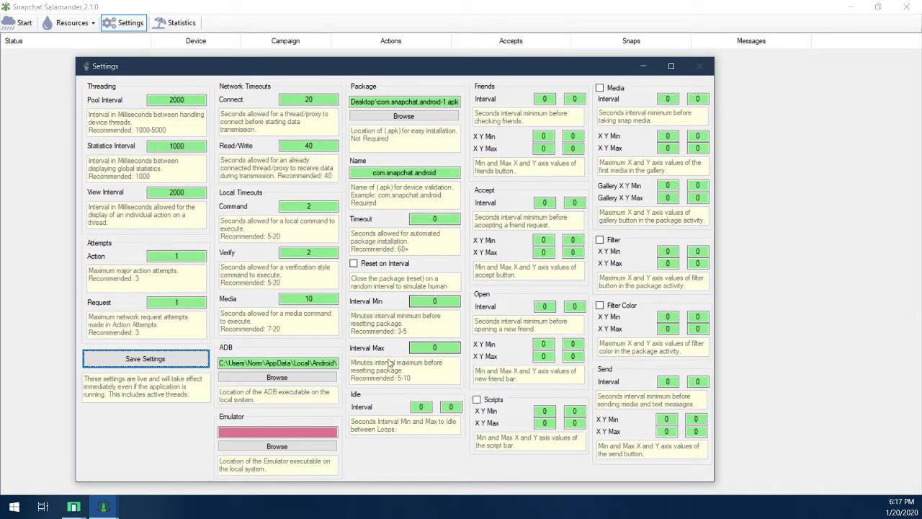
- Set the idle interval to a minimum of 1 and a maximum of 2 seconds, and save the settings
click(423, 406)
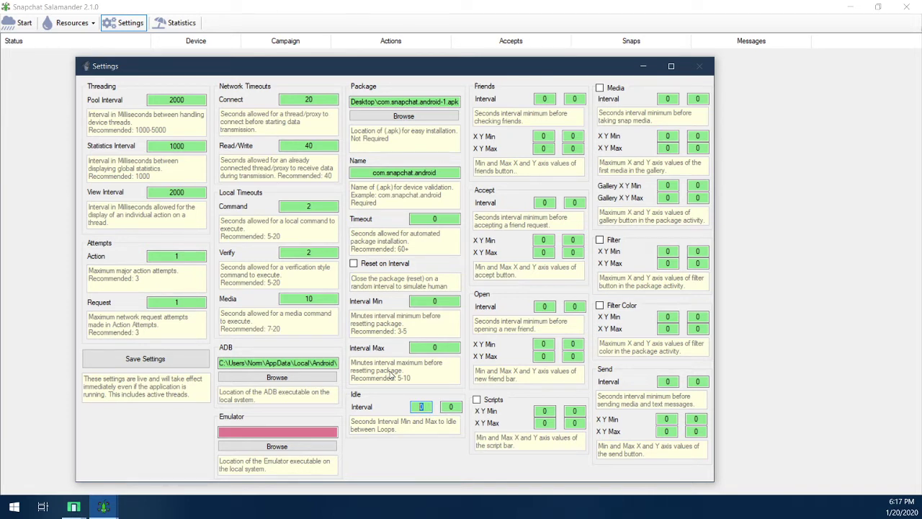
text(1)
mouse_move(530, 59)
mouse_down()
mouse_move(509, 71)
mouse_move(526, 54)
mouse_up()
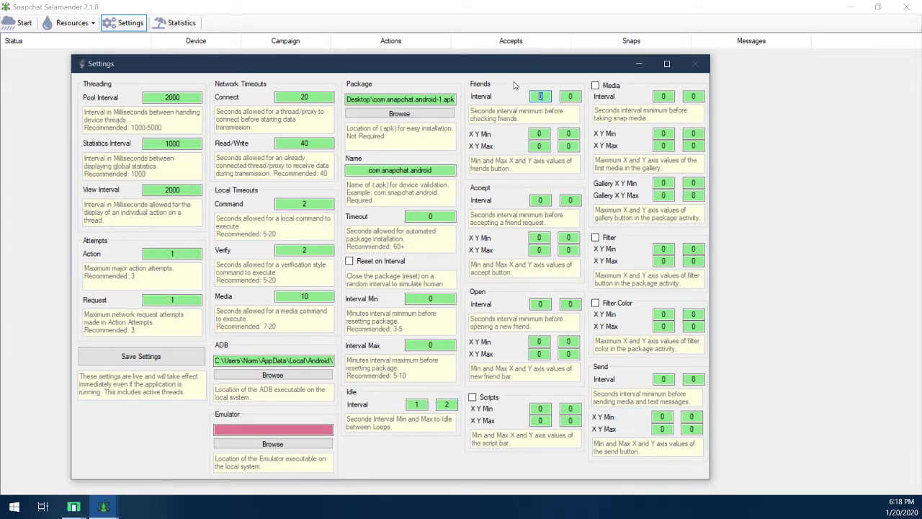
click(147, 362)
click(488, 299)
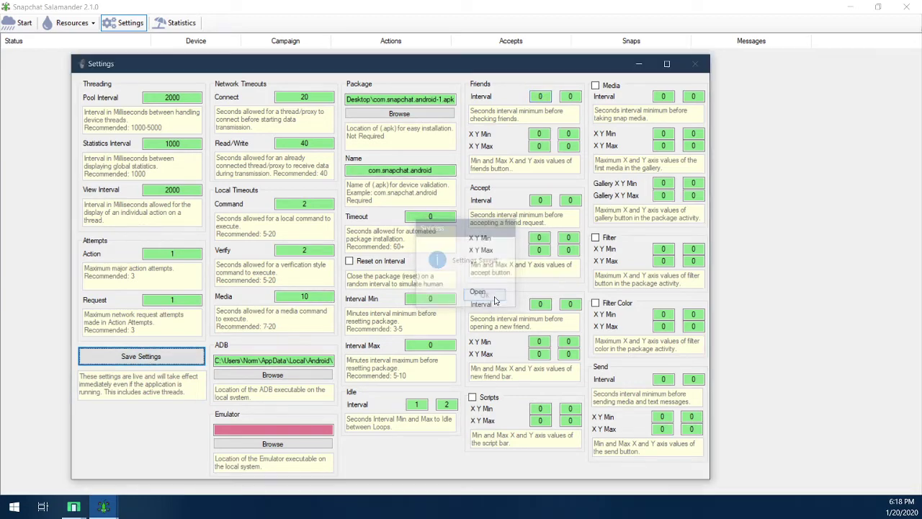
- Hide the Settings window and show the statistics beside the device list
drag(525, 65, 476, 98)
click(641, 94)
click(193, 23)
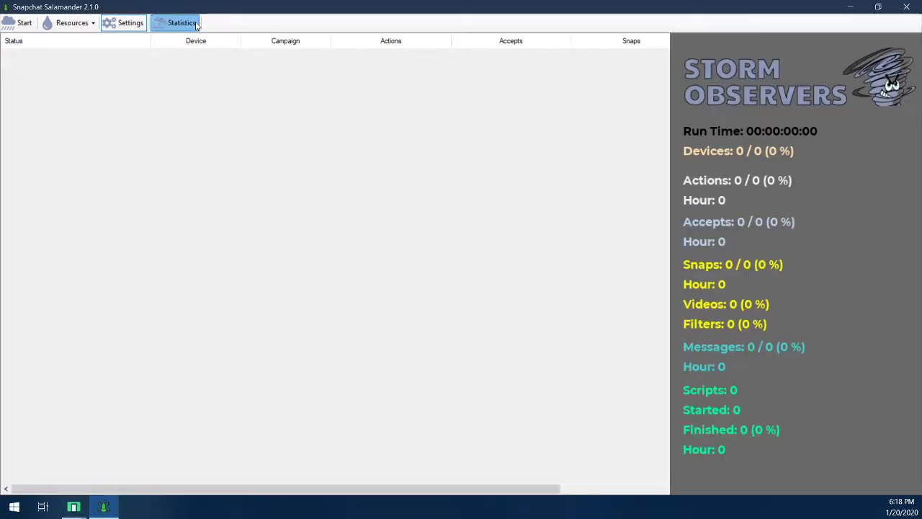
- Start device handling and bring up the Android emulator windows to compare them with the listed devices
click(23, 23)
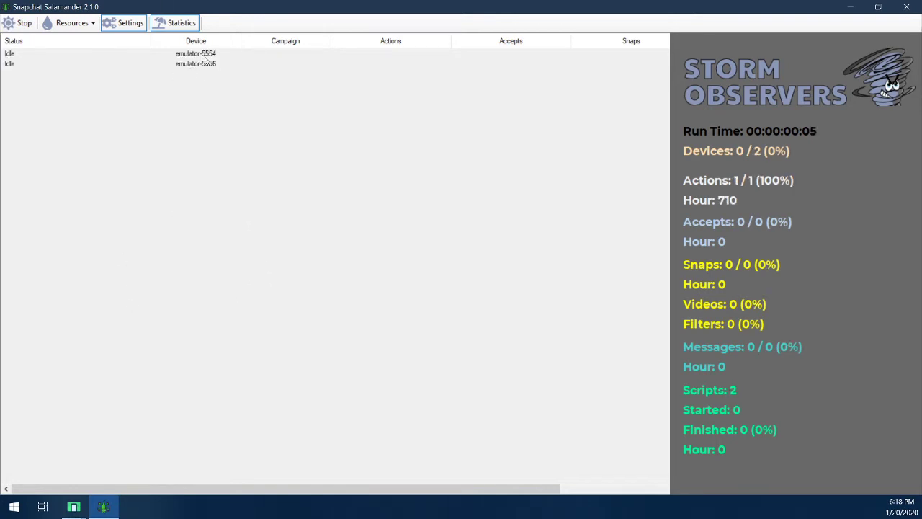
drag(214, 81, 128, 80)
click(74, 506)
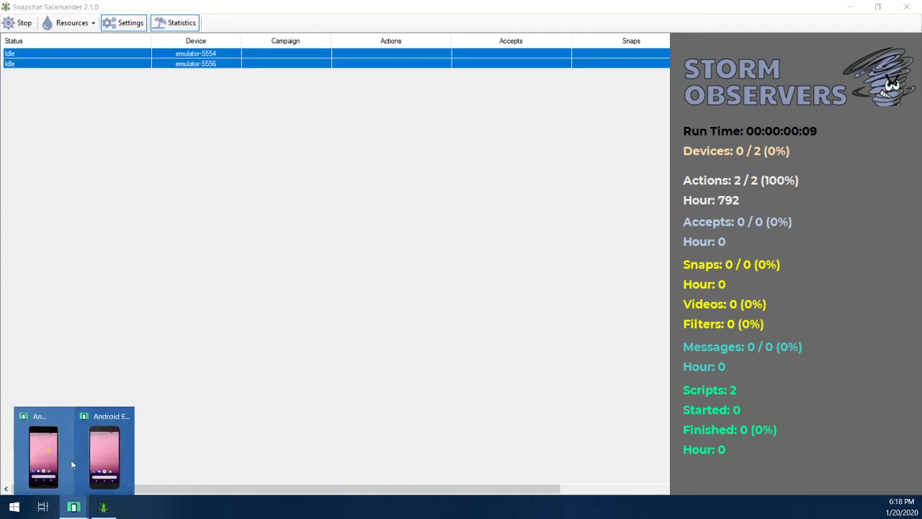
click(112, 466)
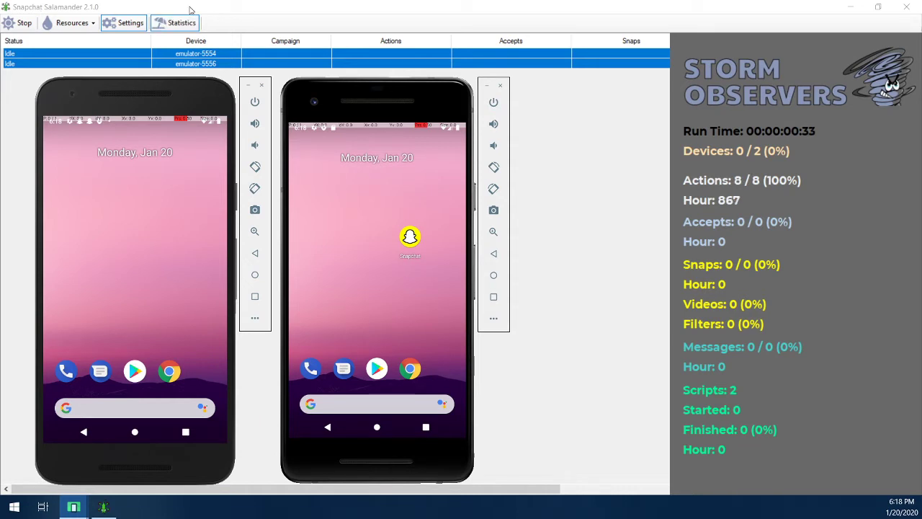
click(635, 166)
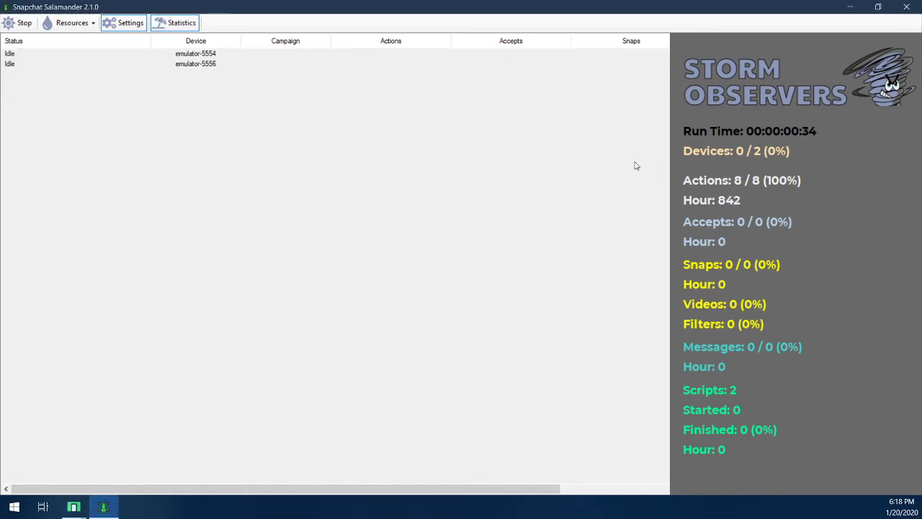
- Assign the campaign thot1 to both emulator-5554 and emulator-5556
drag(330, 100, 197, 52)
right_click(215, 54)
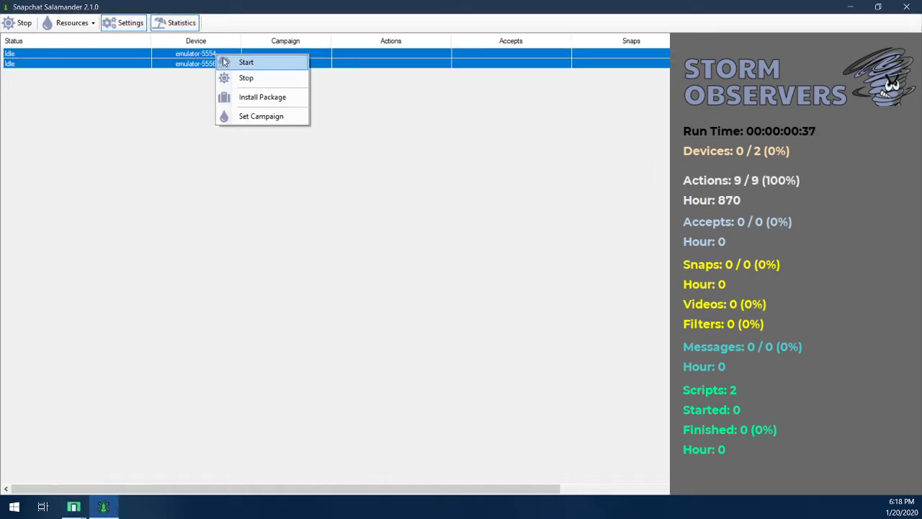
click(282, 119)
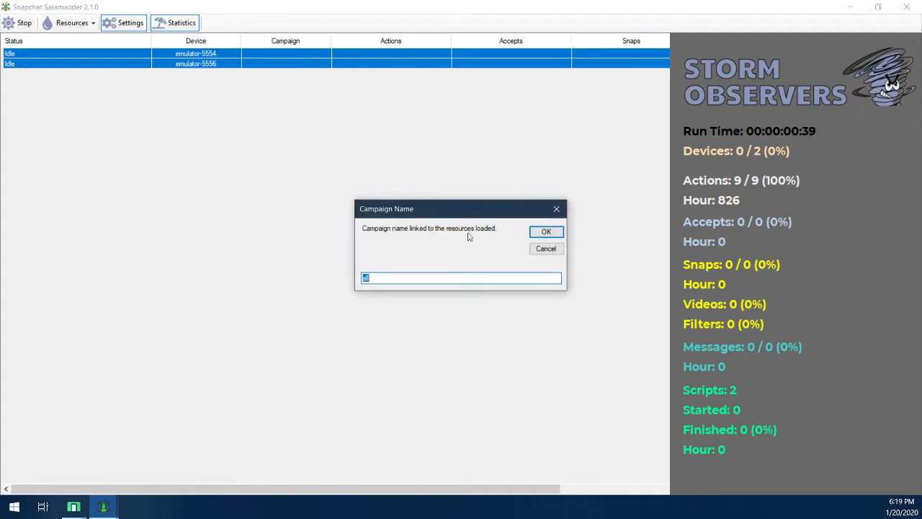
text(thot1)
key(Return)
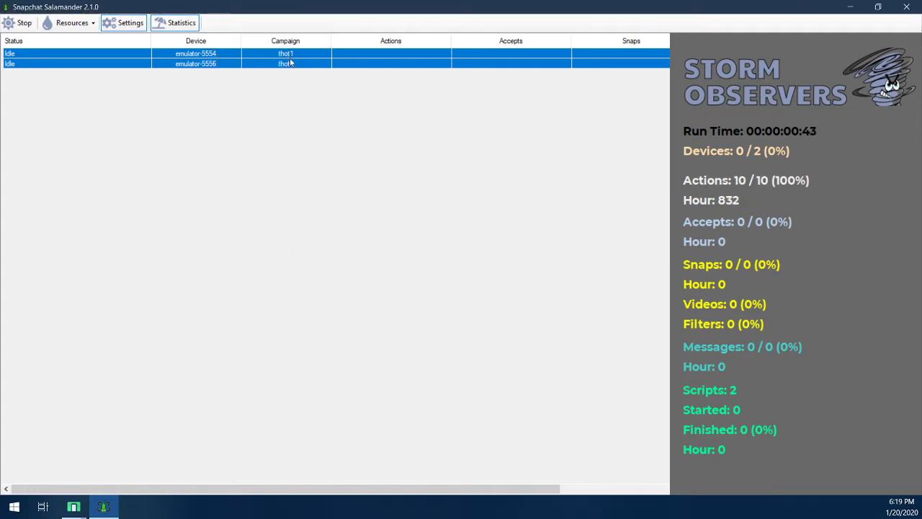
click(72, 22)
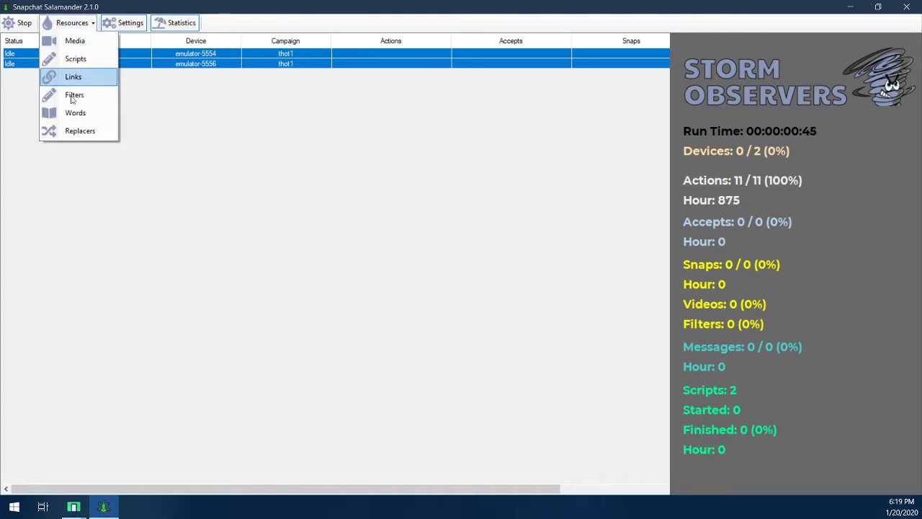
click(81, 42)
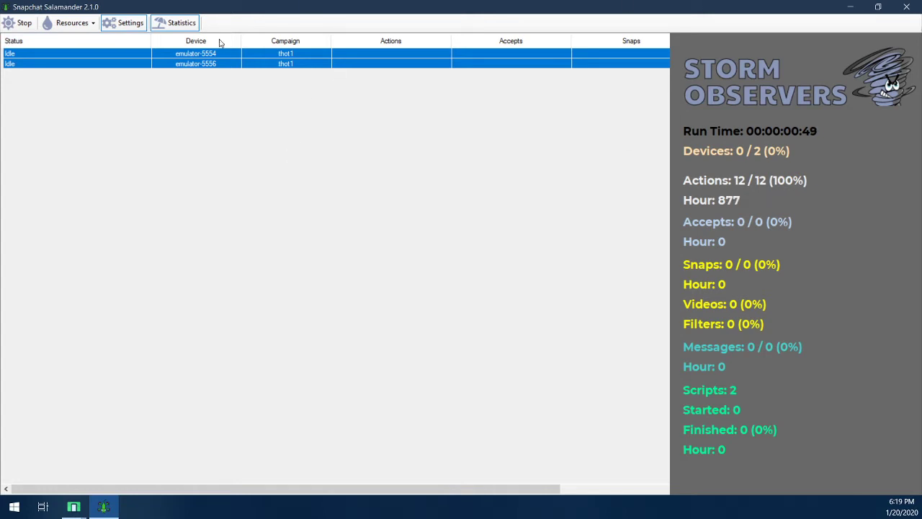
click(274, 137)
click(307, 65)
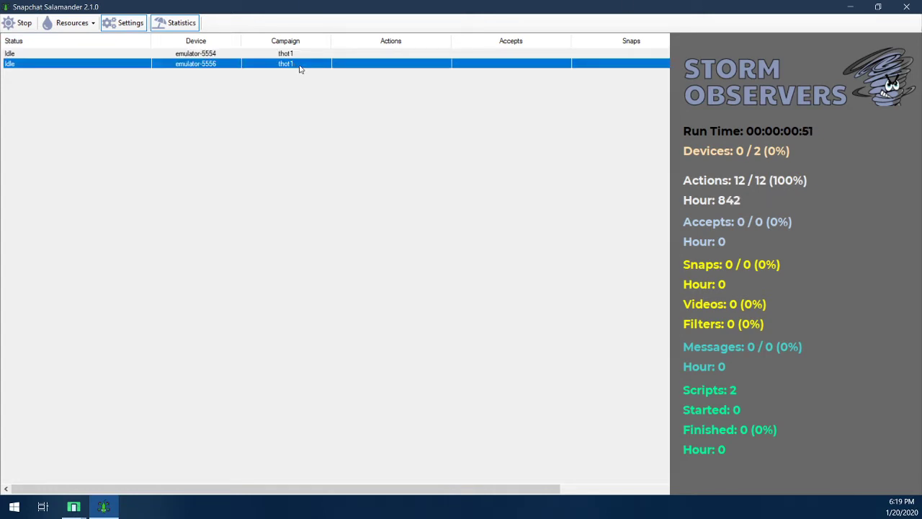
- Select both emulator-5554 and emulator-5556 and install the package on them
drag(346, 116, 302, 55)
right_click(333, 54)
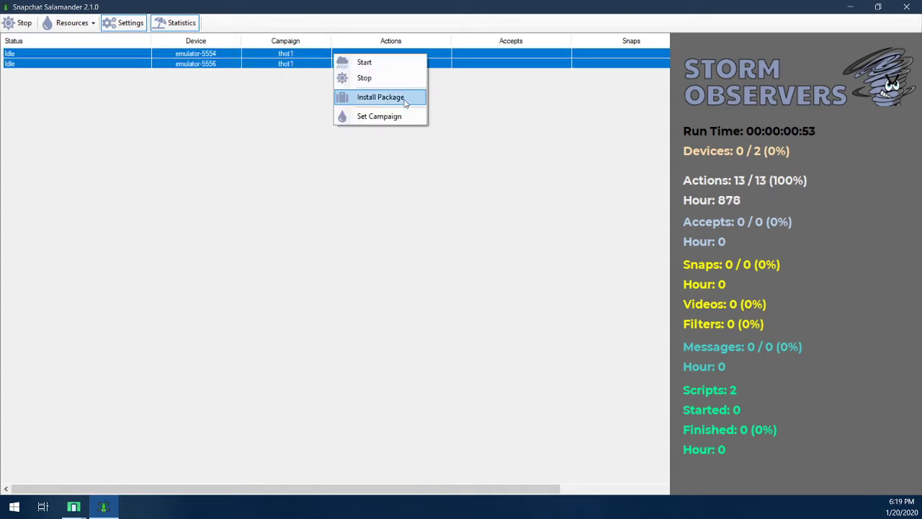
click(404, 103)
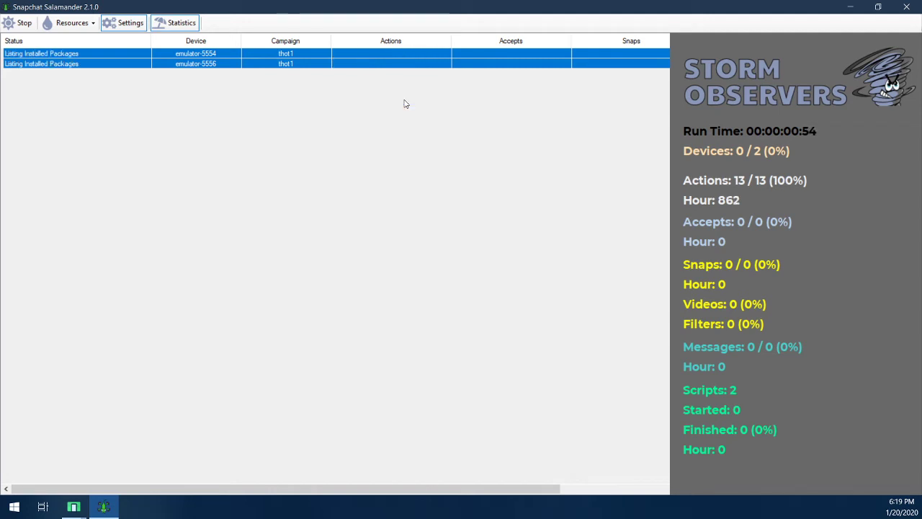
click(258, 185)
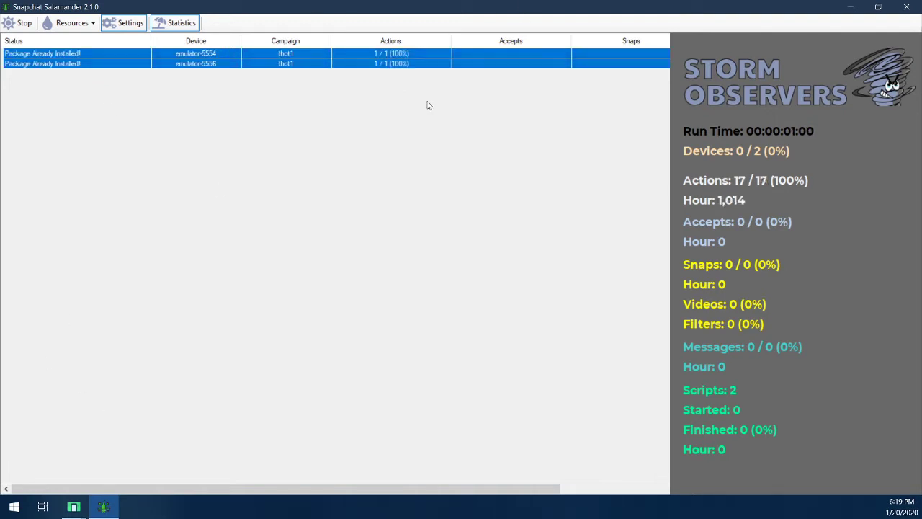
right_click(454, 70)
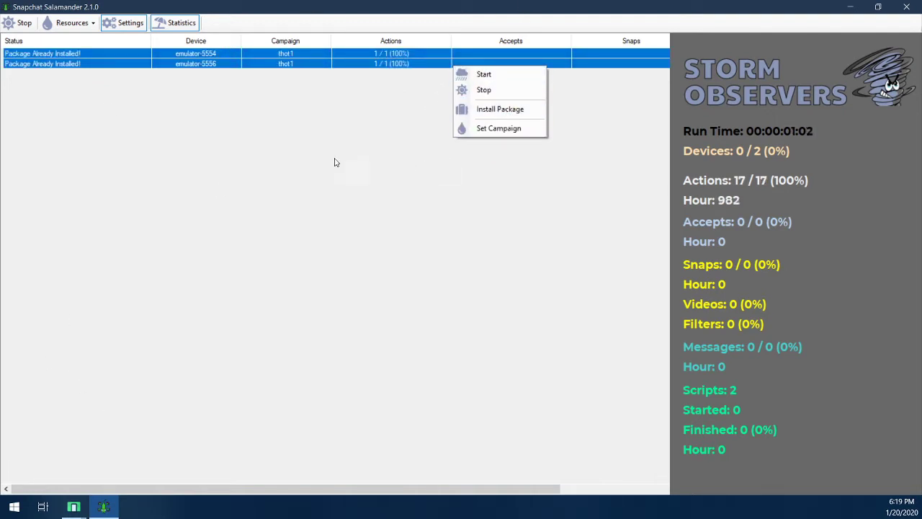
click(149, 192)
- Bring up an Android emulator, launch Snapchat on it, and place the Salamander Settings window beside it
click(73, 507)
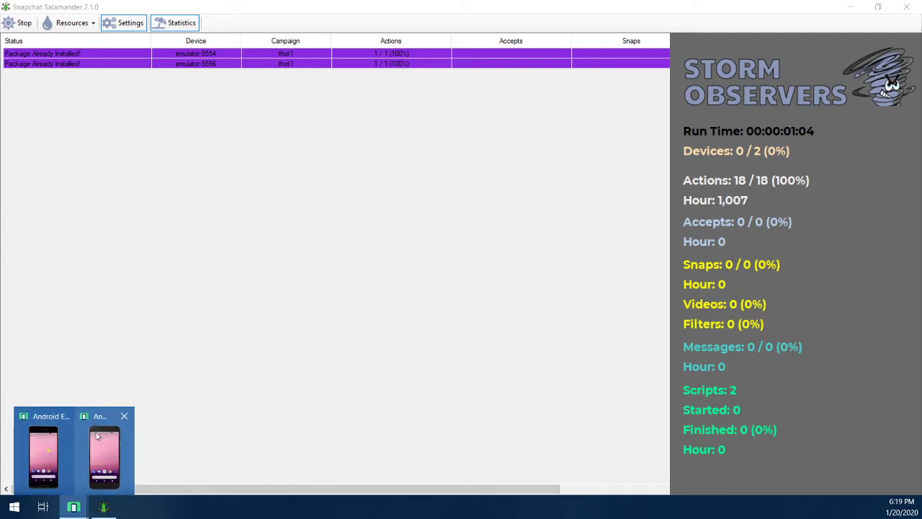
click(97, 436)
drag(211, 103, 638, 58)
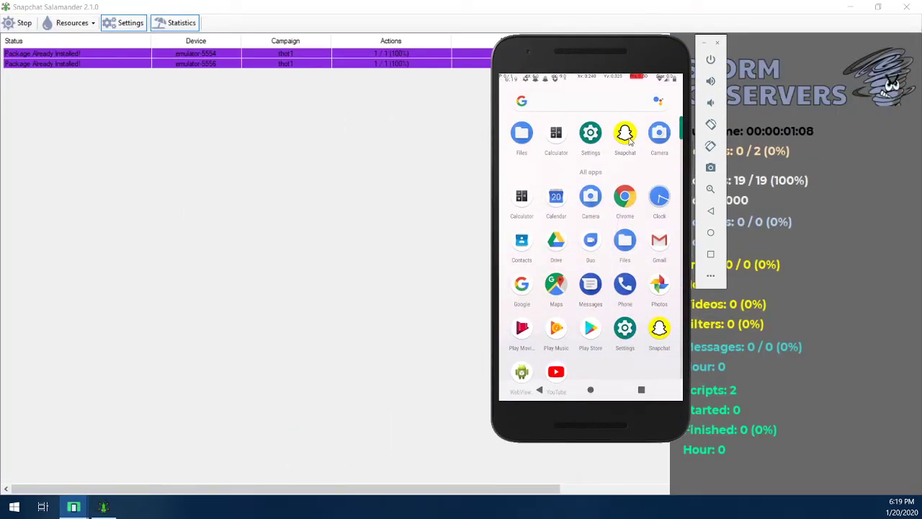
drag(589, 57, 752, 75)
click(131, 22)
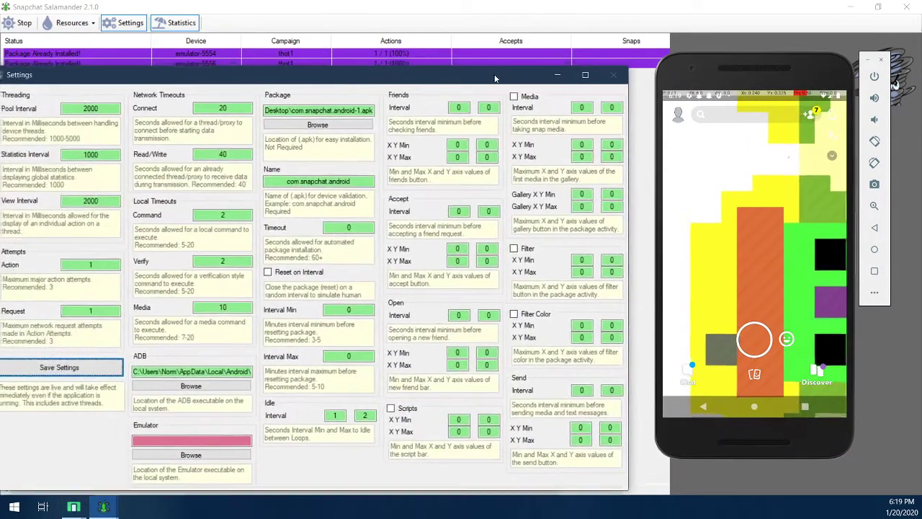
mouse_move(495, 74)
mouse_down()
mouse_move(511, 74)
mouse_move(509, 63)
mouse_up()
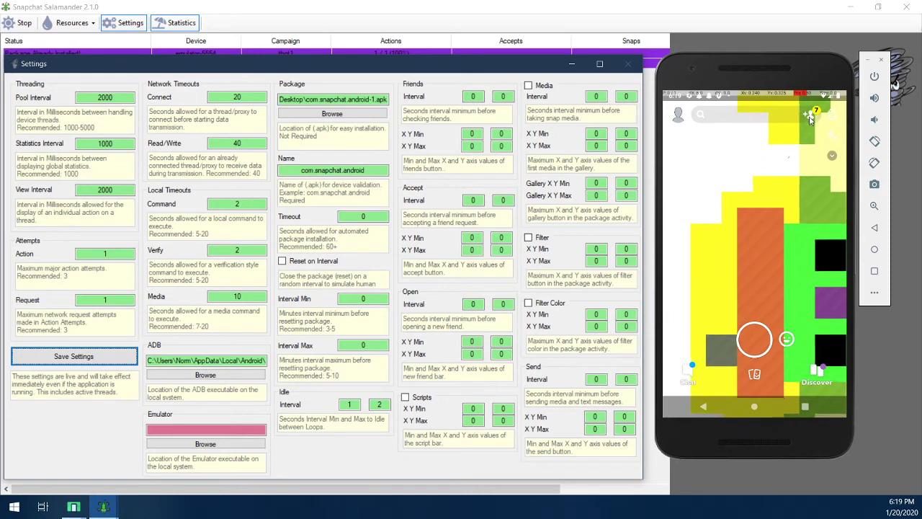
- Leave Snapchat on the emulator and try to enable developer mode through the build number in Android's About emulated device page
click(811, 119)
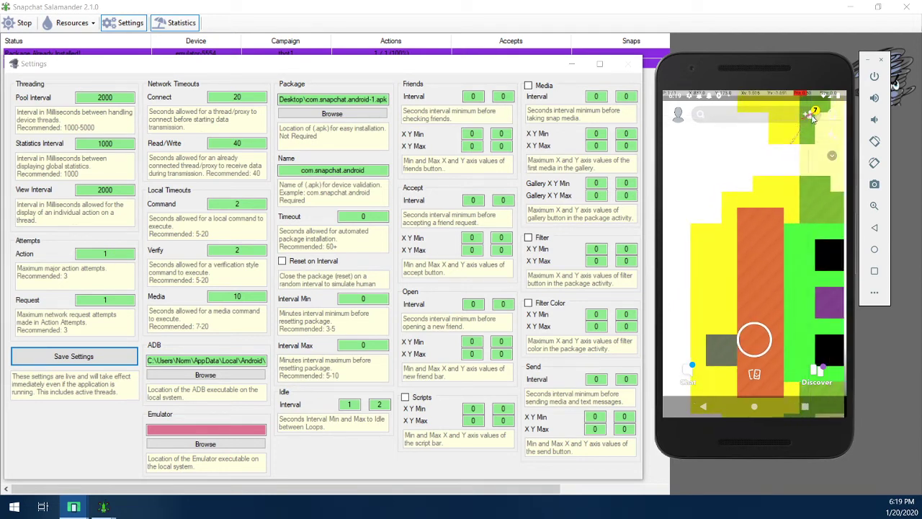
click(704, 408)
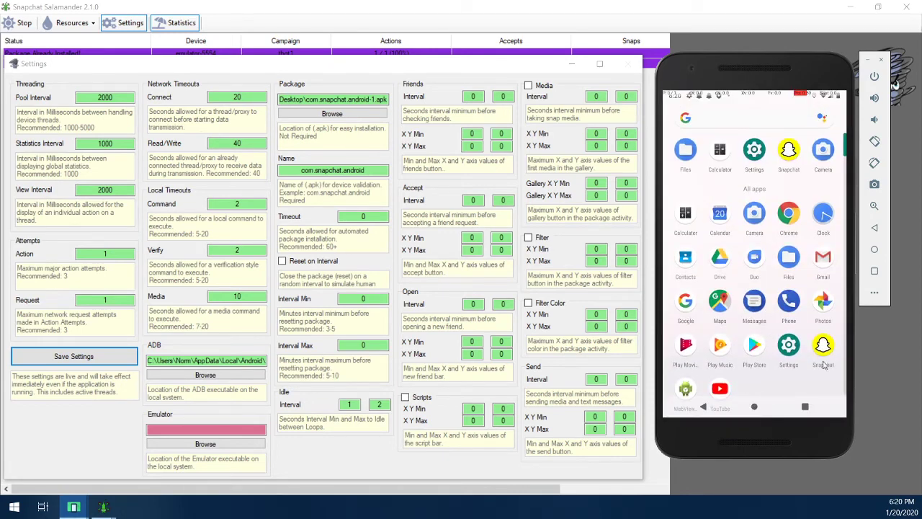
click(788, 346)
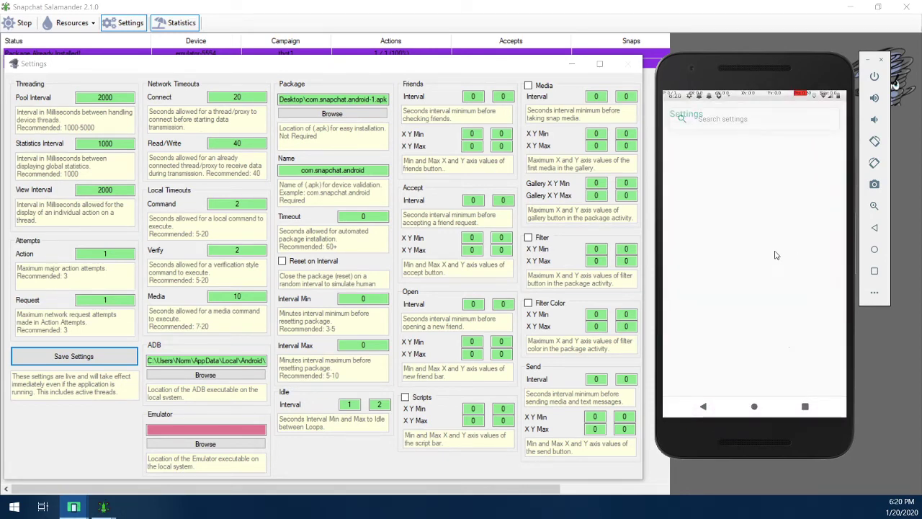
scroll(750, 338, down, 5)
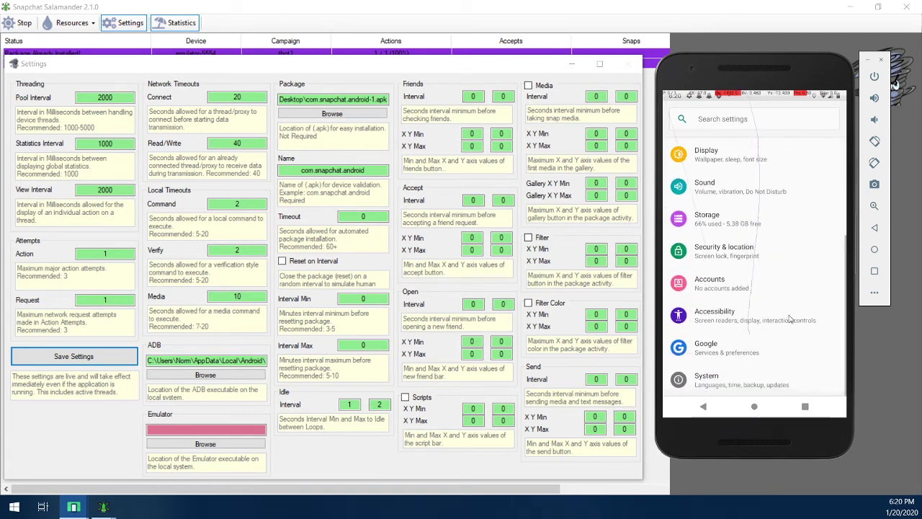
click(732, 385)
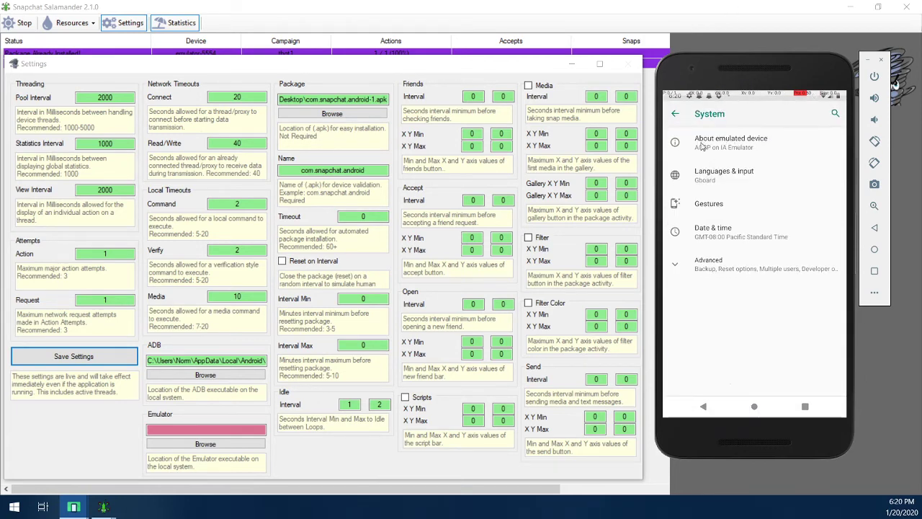
click(713, 144)
scroll(765, 238, down, 5)
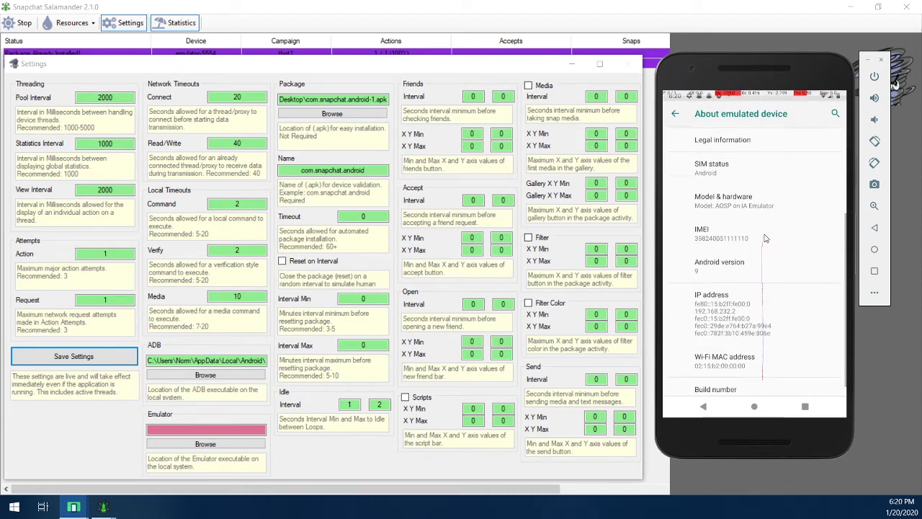
click(724, 385)
click(724, 385)
click(724, 384)
click(725, 385)
click(725, 383)
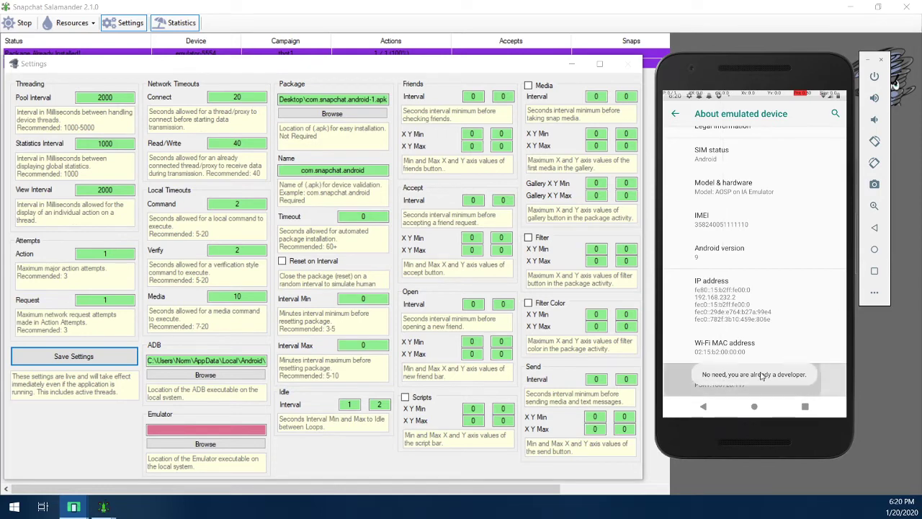
- Search the emulator's Android settings for "pointer location" and open that entry in Developer options
click(674, 116)
click(675, 116)
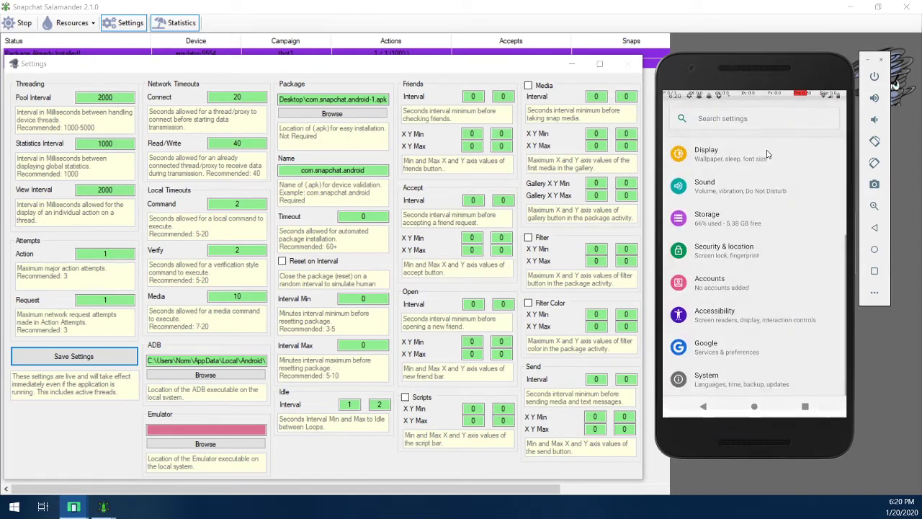
click(738, 119)
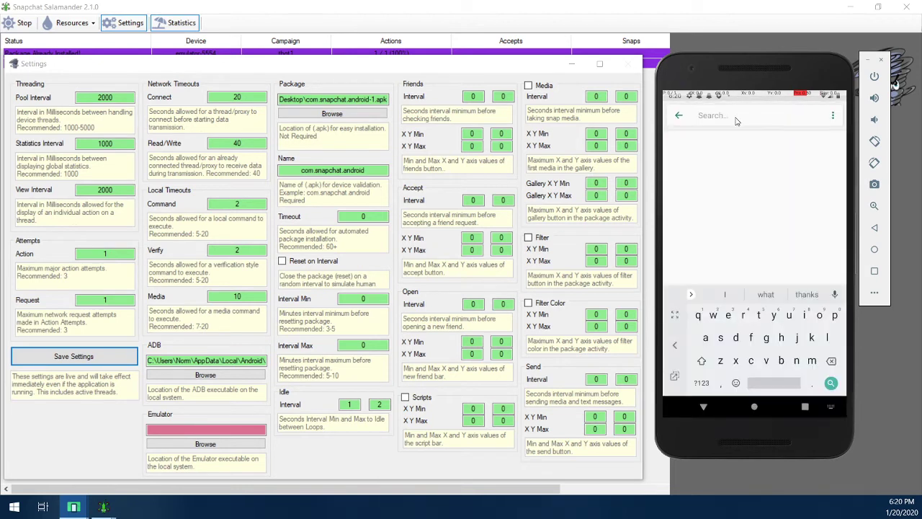
text(pointer)
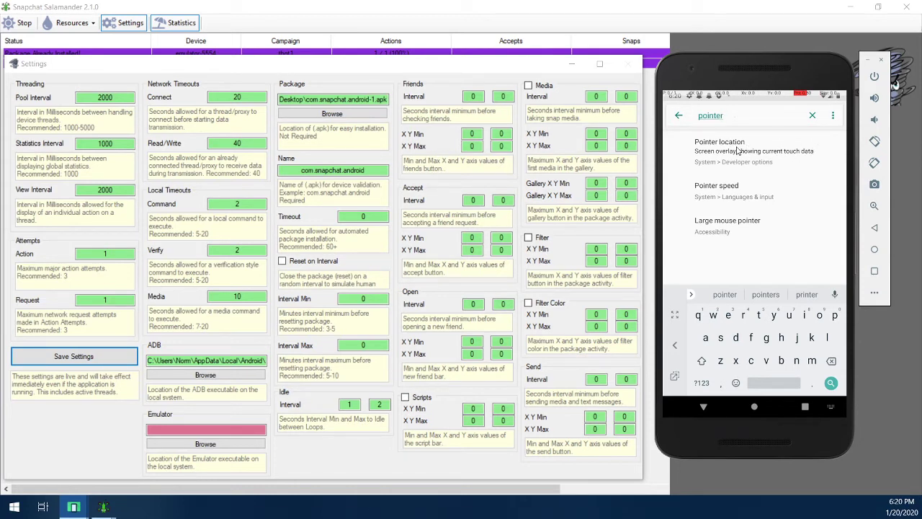
text(location)
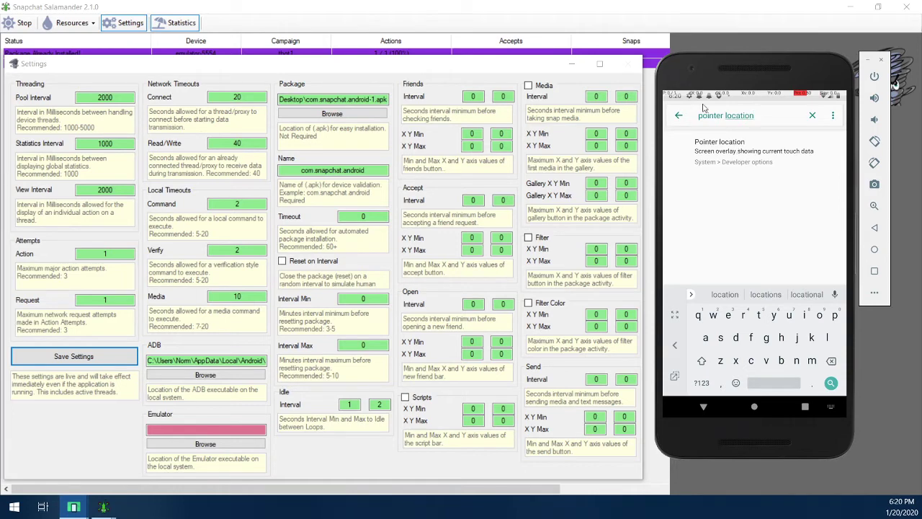
click(751, 151)
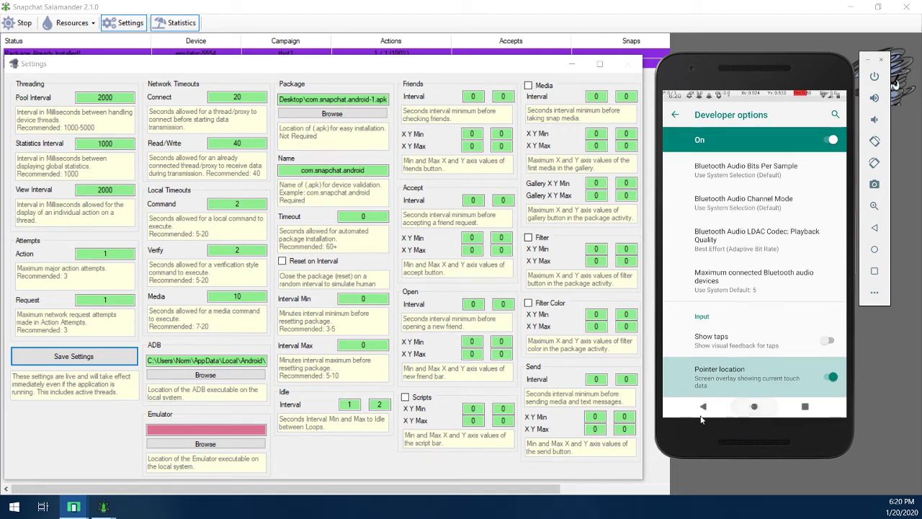
- Return to the emulator's app list, reopen Snapchat, and open its Add Friends page while reading the button's pointer coordinates
click(752, 406)
drag(741, 361, 826, 204)
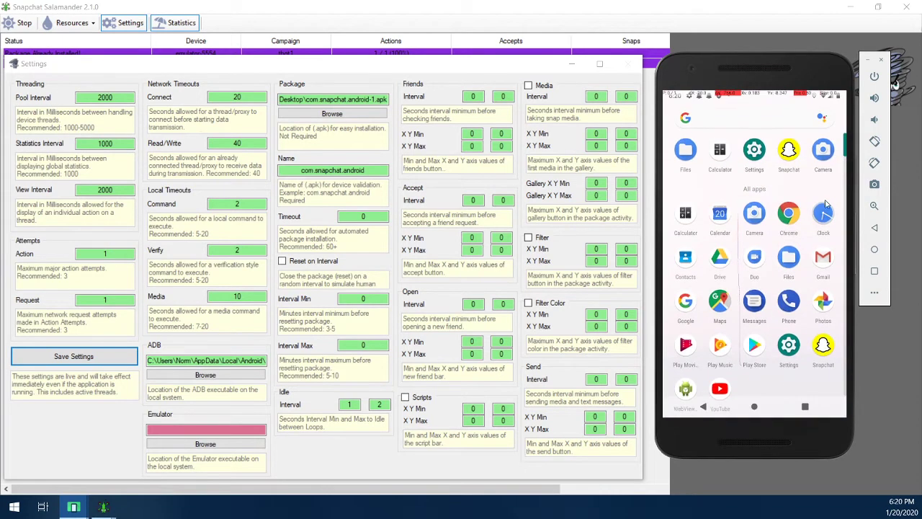
click(789, 150)
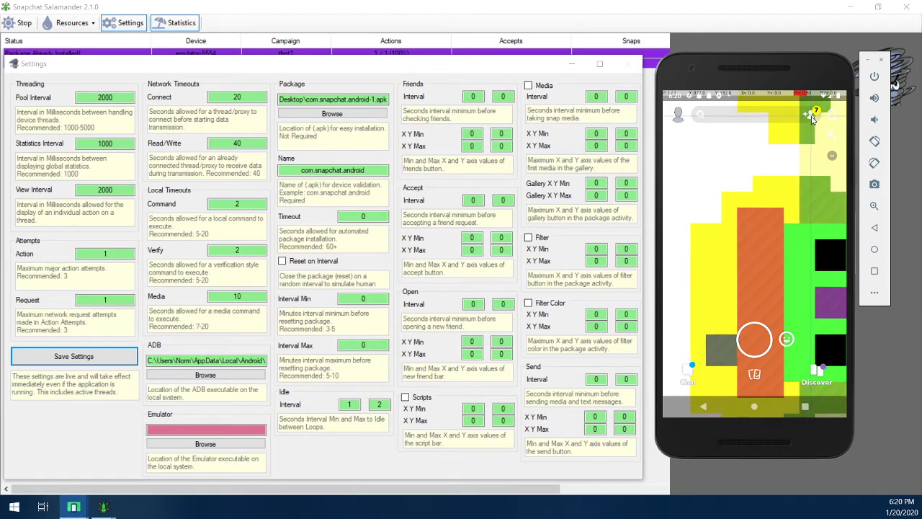
click(812, 119)
- Set the Friends button coordinates to X Y Min 872, 151 and X Y Max 873, 152
drag(480, 133, 465, 134)
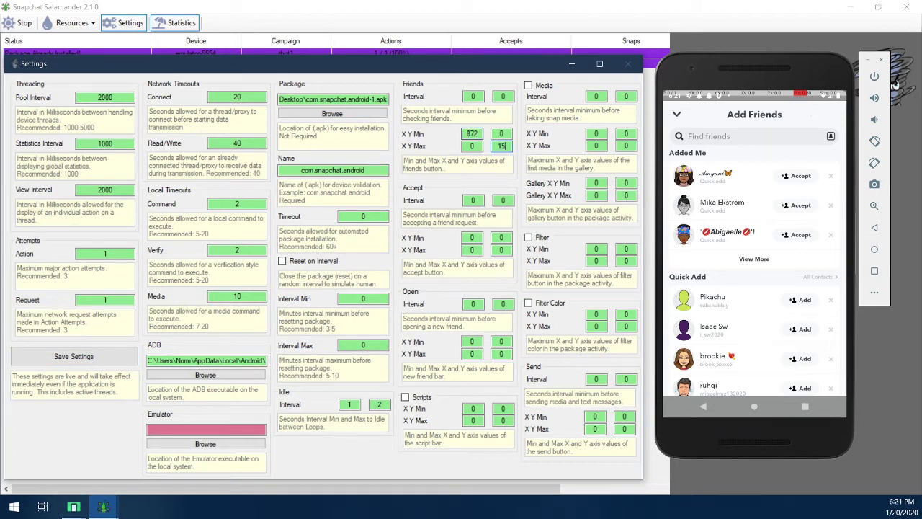
double_click(502, 146)
double_click(472, 146)
text(873)
double_click(493, 133)
click(507, 134)
double_click(501, 135)
double_click(502, 134)
- Set the Friends interval to a minimum of 1 and a maximum of 2 seconds
click(472, 95)
text(1)
key(Tab)
text(2)
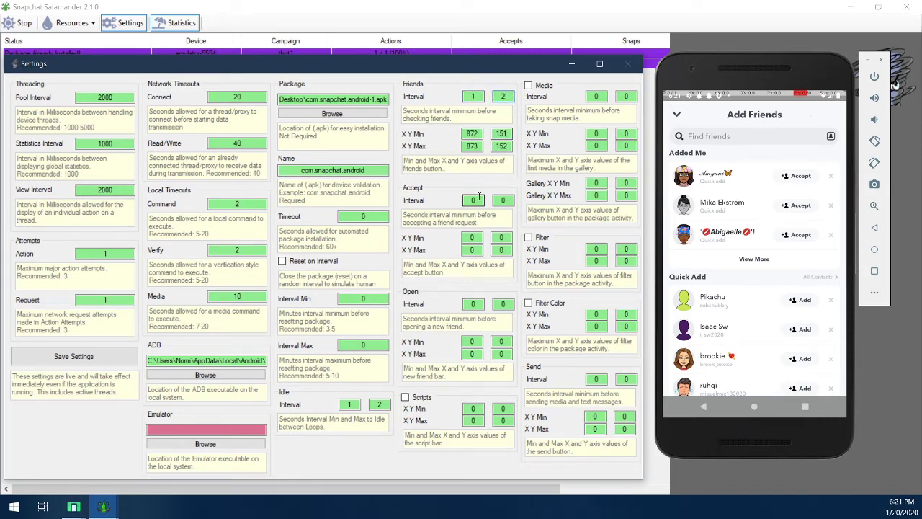
- Set the Accept interval to a minimum of 2 and a maximum of 3 seconds
click(475, 200)
text(2)
key(Tab)
text(3)
click(482, 199)
- Probe the first Accept button's location in the emulator and set the Accept coordinates to X Y Min 665, 511 and X Y Max 667, 512
click(467, 239)
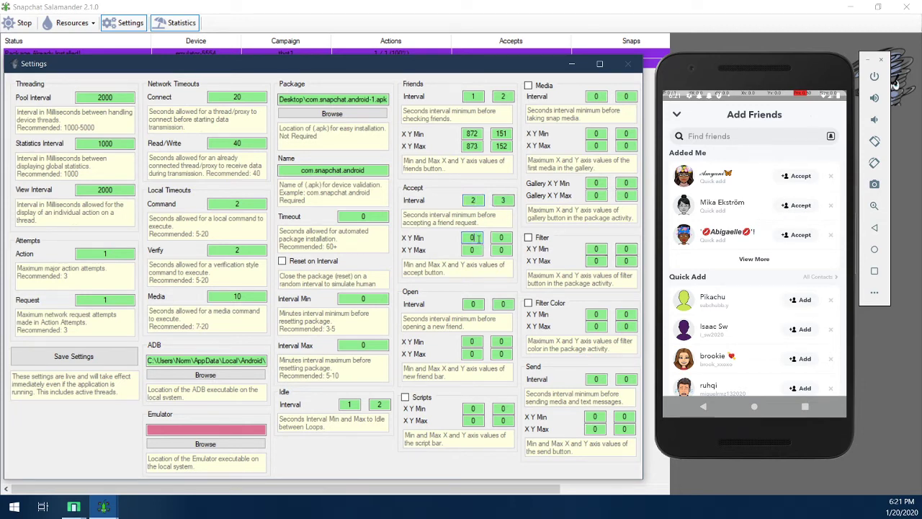
click(778, 177)
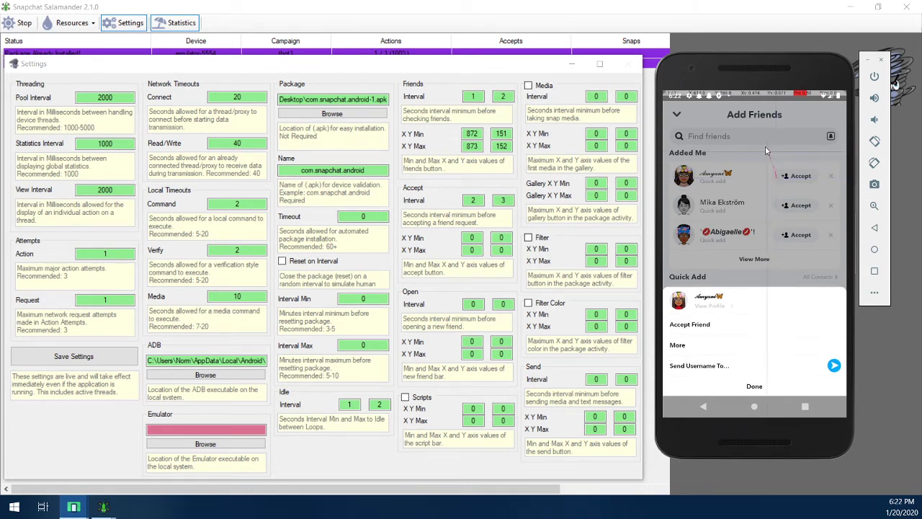
click(474, 237)
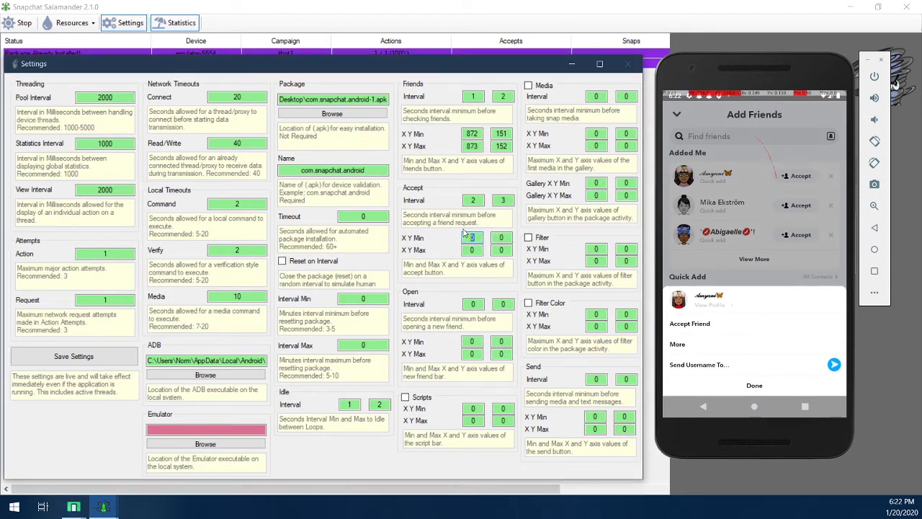
text(665)
key(Tab)
text(511)
key(Tab)
text(512)
click(479, 253)
text(667)
- Dismiss the friend's options sheet, leave Add Friends, clear Snapchat from the emulator's recent apps, and relaunch it
click(768, 259)
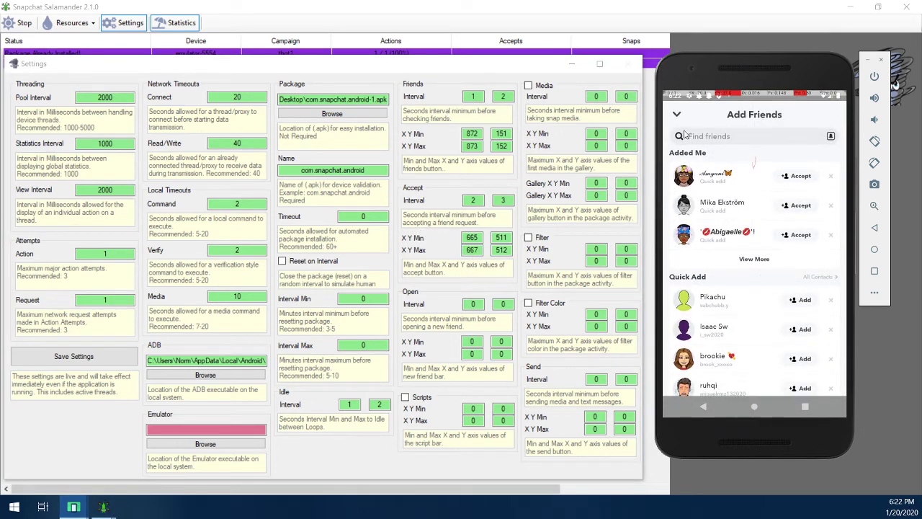
click(705, 406)
click(786, 152)
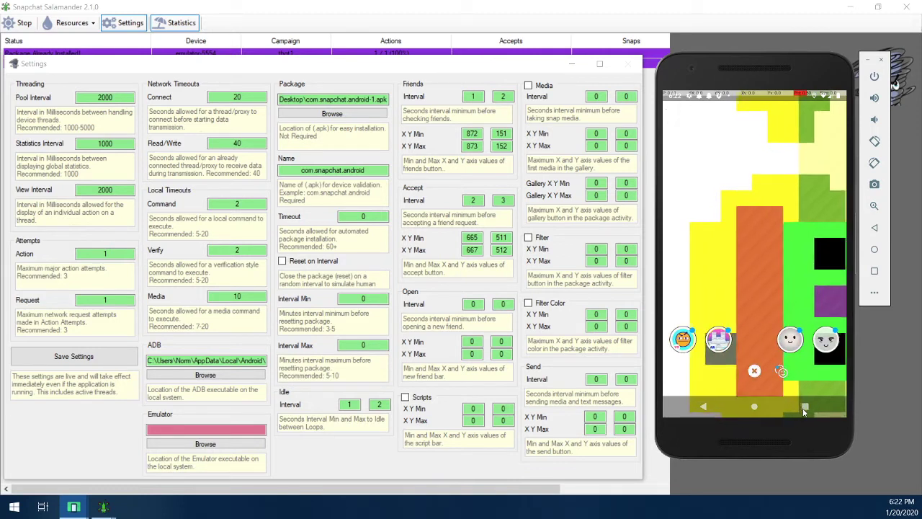
click(754, 370)
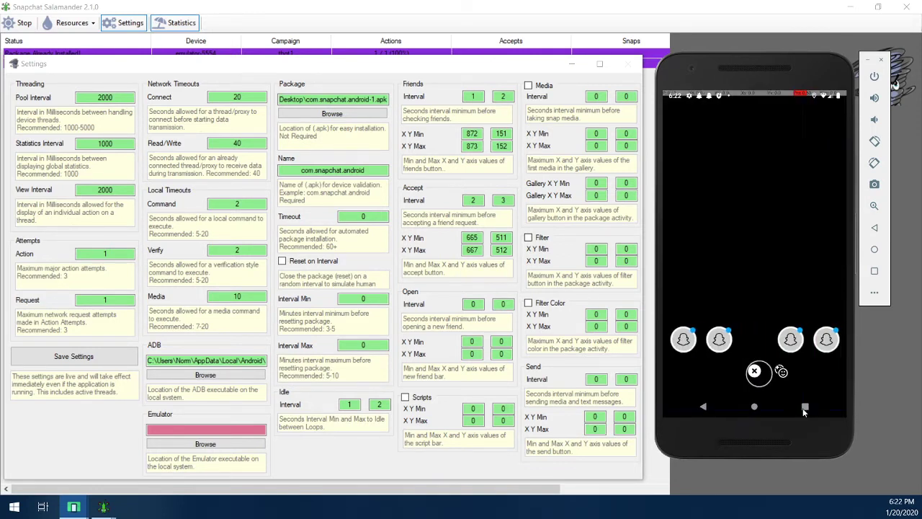
click(804, 406)
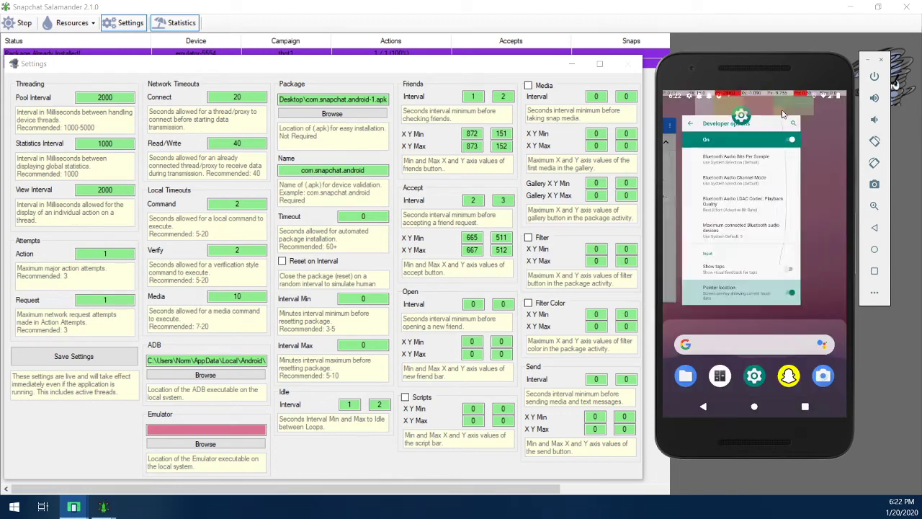
click(790, 373)
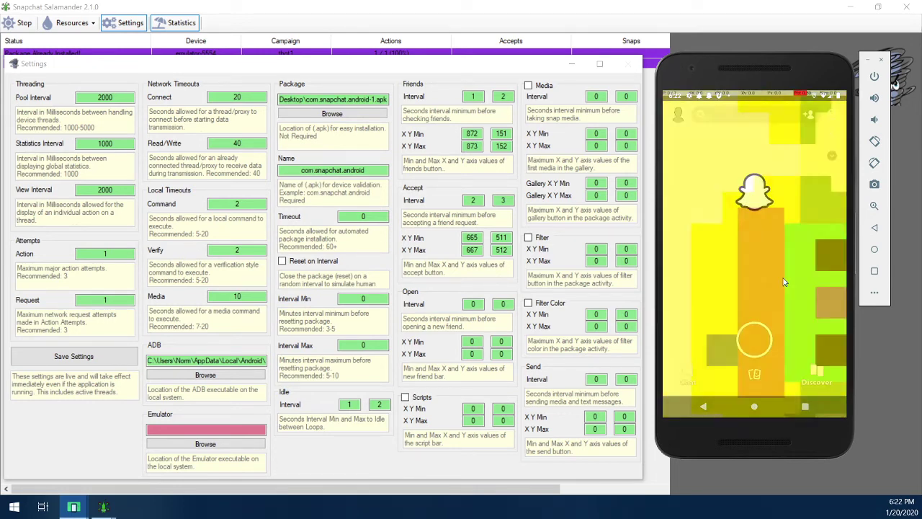
- Open Add Friends in the emulator's Snapchat and set the Open interval to a minimum of 1 and a maximum of 2 seconds
click(810, 114)
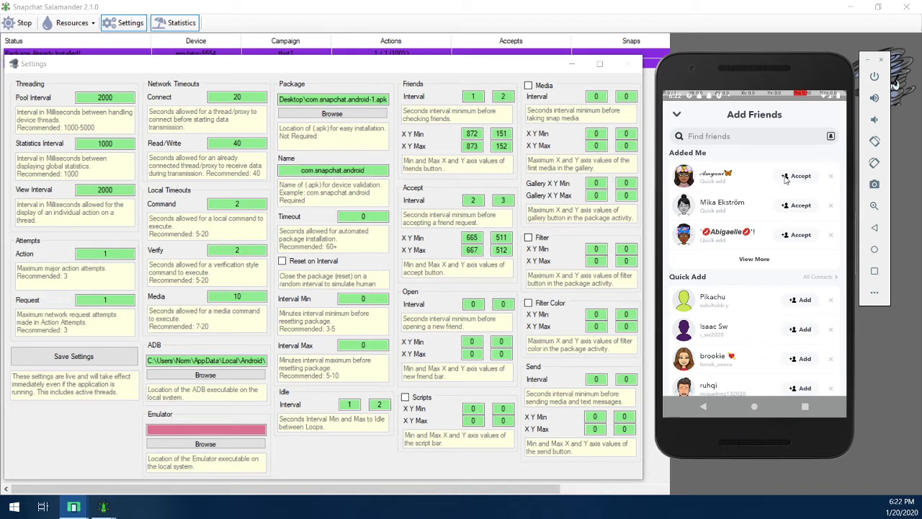
click(472, 304)
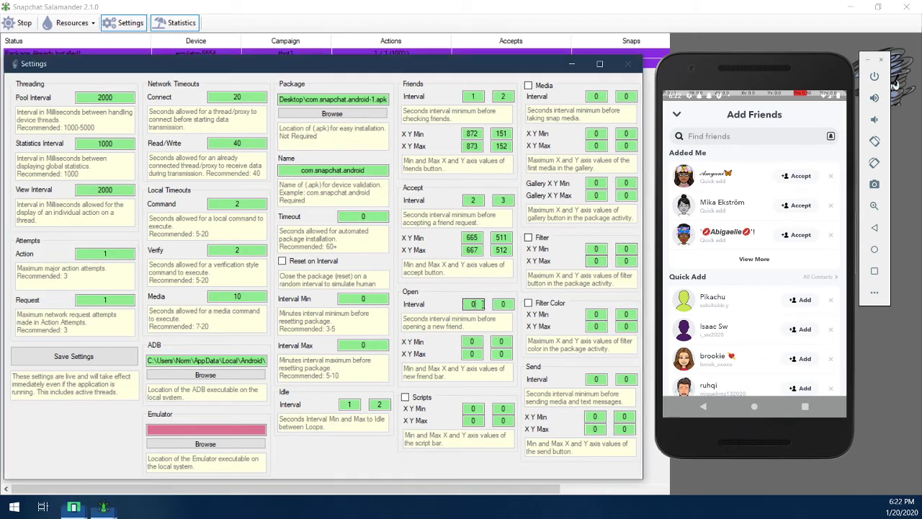
click(495, 304)
text(2)
click(472, 342)
double_click(473, 342)
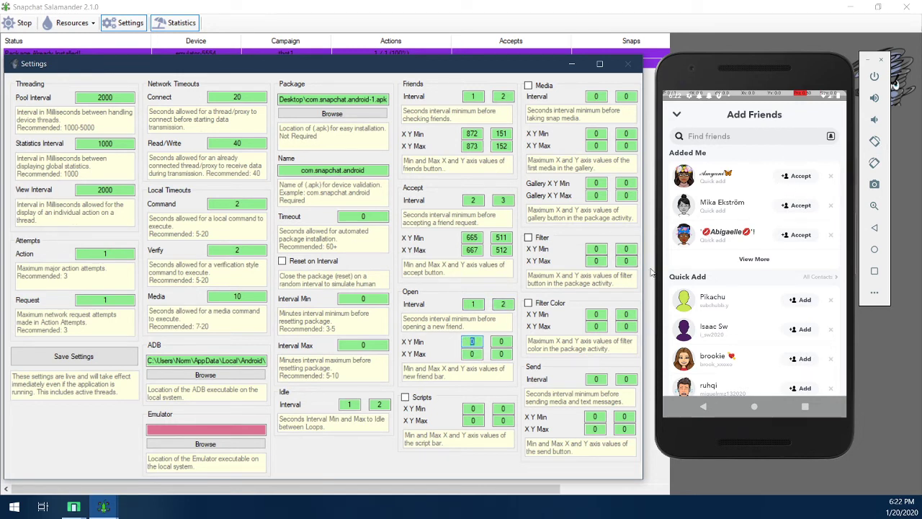
text(2)
double_click(466, 304)
click(502, 303)
double_click(473, 303)
text(1)
- Probe the first friend bar's location in the emulator and set the Open coordinates to X Y Min 512, 511 and X Y Max 513, 512
click(748, 180)
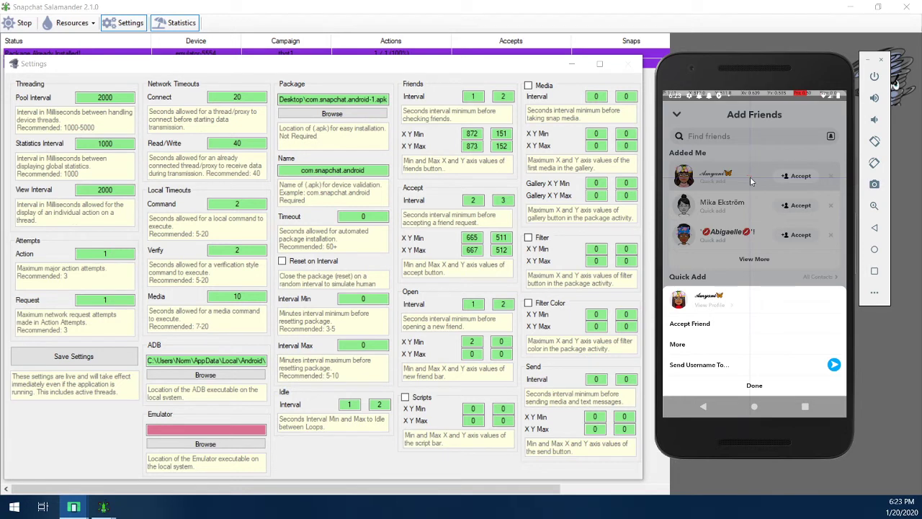
drag(750, 177, 747, 156)
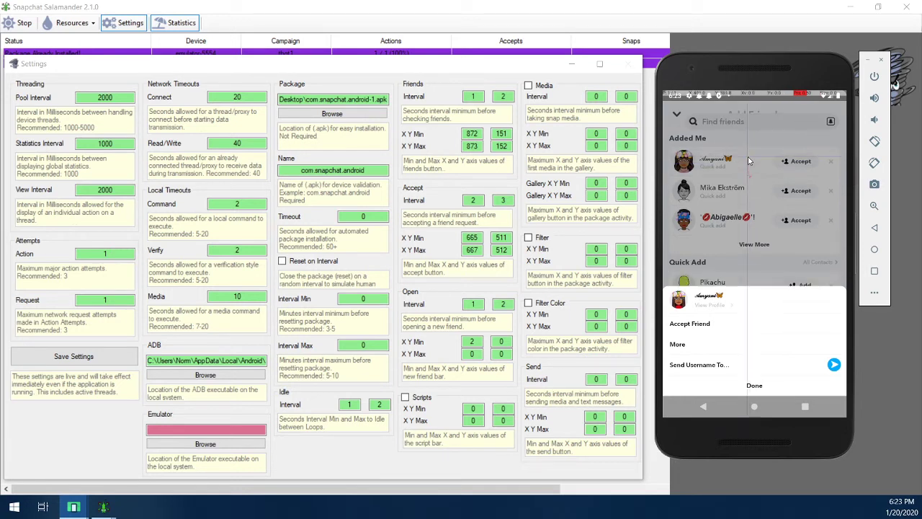
click(476, 340)
key(BackSpace)
text(5)
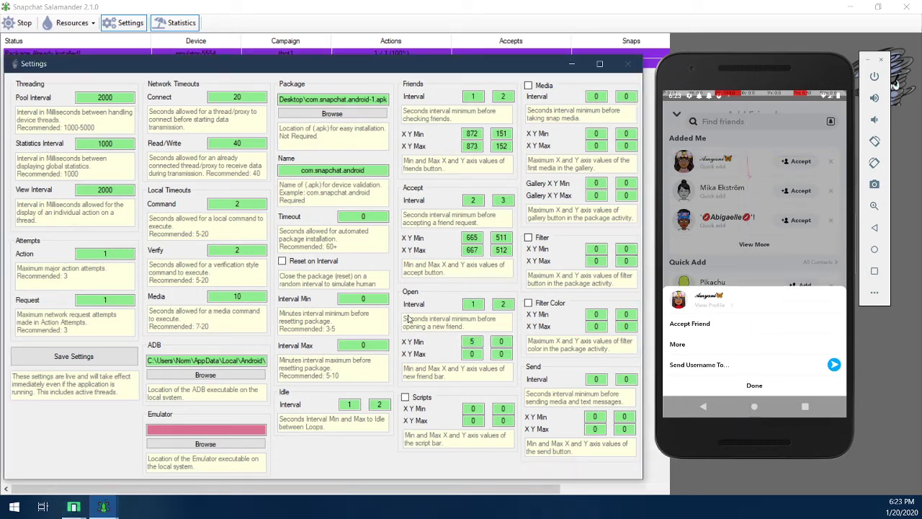
text(12)
key(Tab)
text(511)
key(Tab)
text(513)
key(Tab)
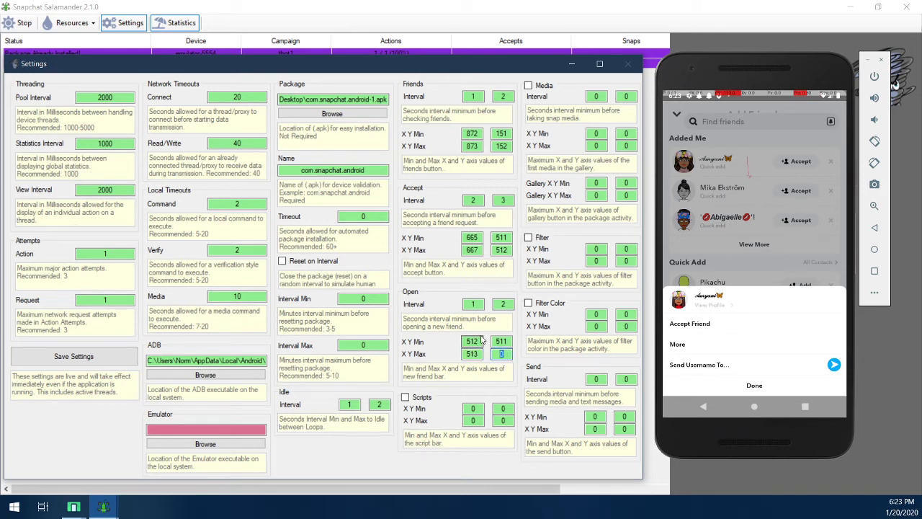
text(512)
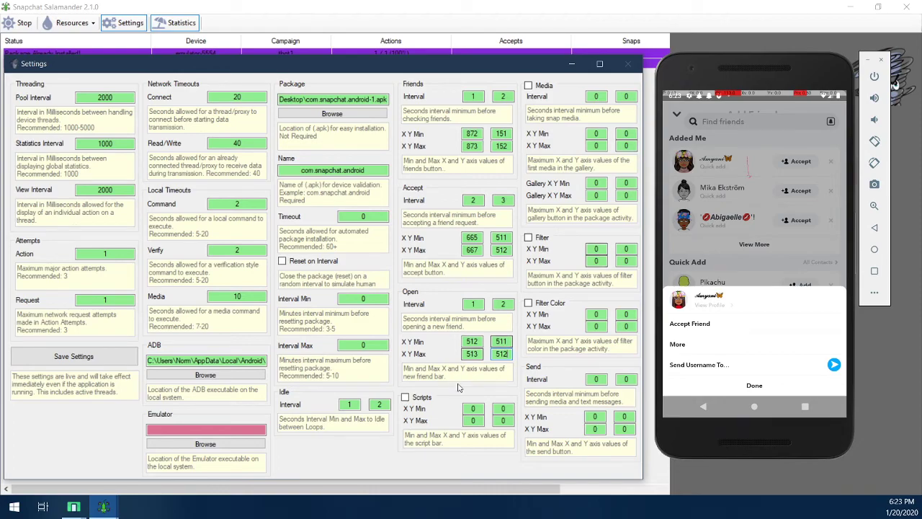
- Reposition the Settings window and enable the Scripts option
drag(501, 61, 520, 79)
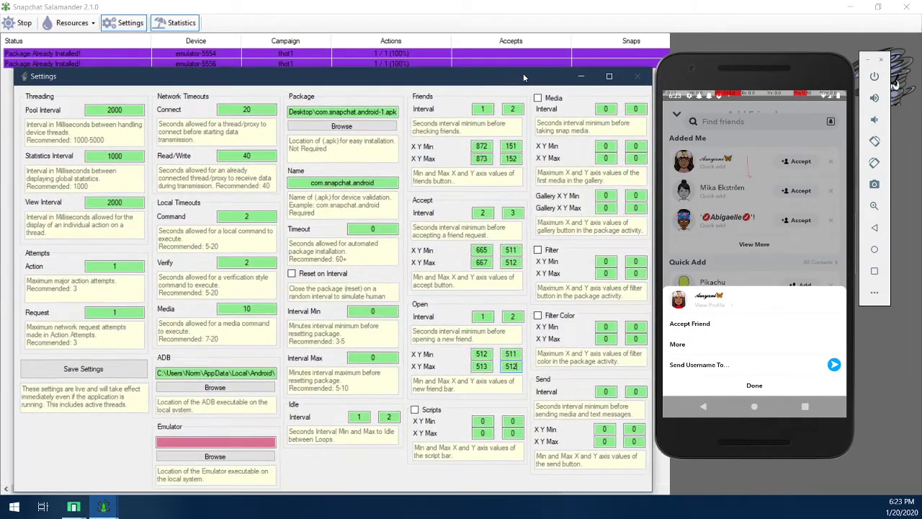
mouse_move(524, 75)
mouse_down()
mouse_move(508, 82)
mouse_move(522, 84)
mouse_up()
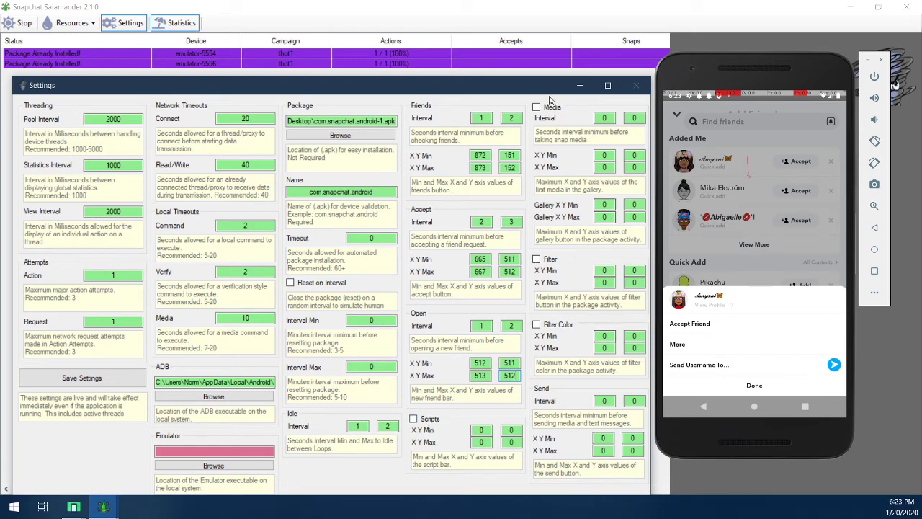
click(425, 418)
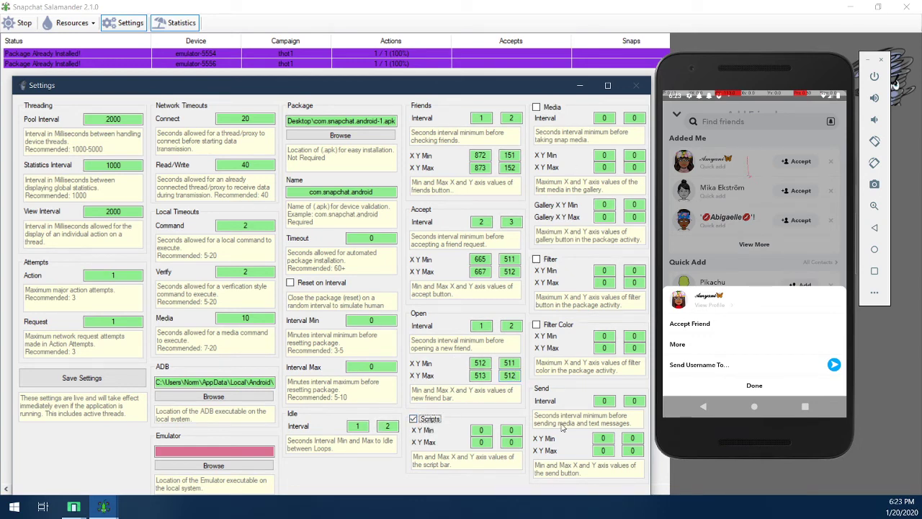
- Accept the first friend request in the emulator, open that friend's chat, and probe the location of the message bar
click(764, 245)
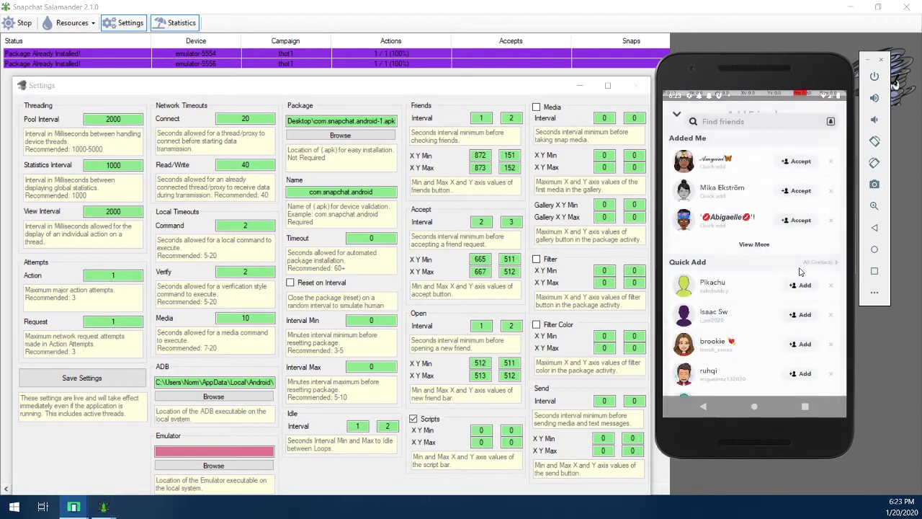
click(783, 161)
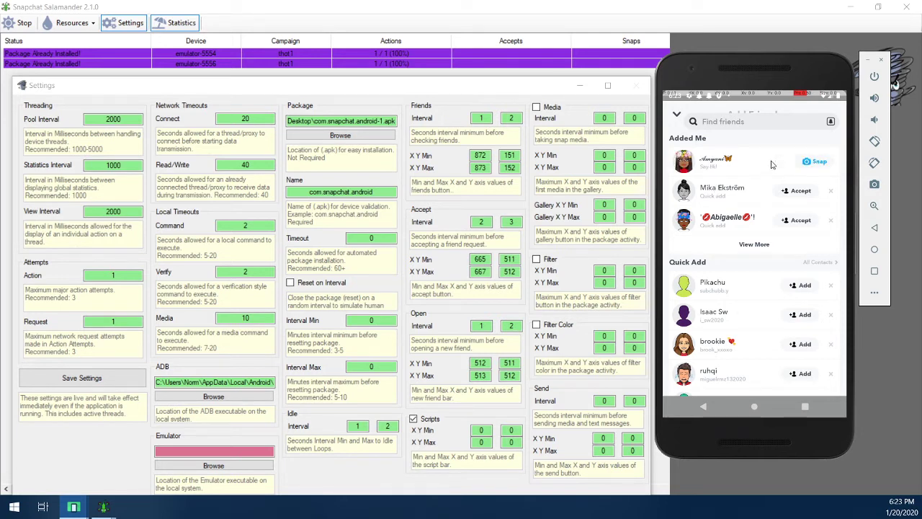
click(760, 166)
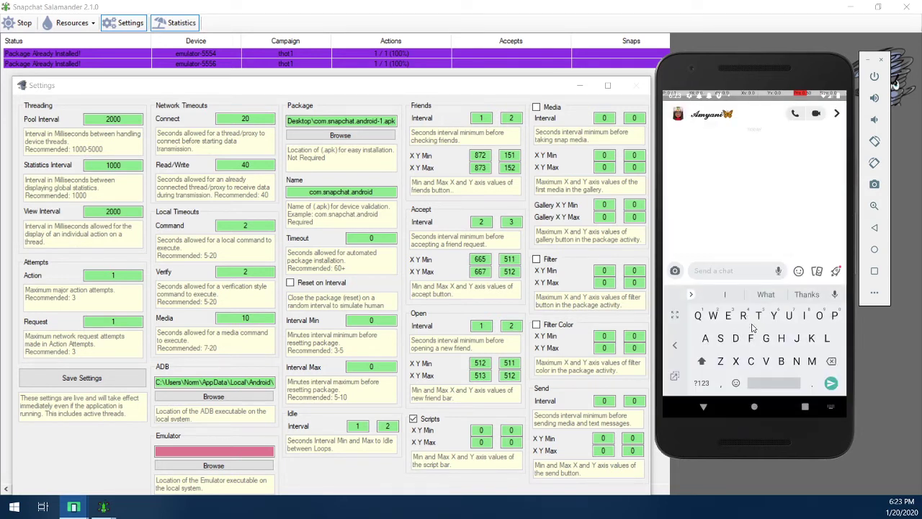
click(704, 408)
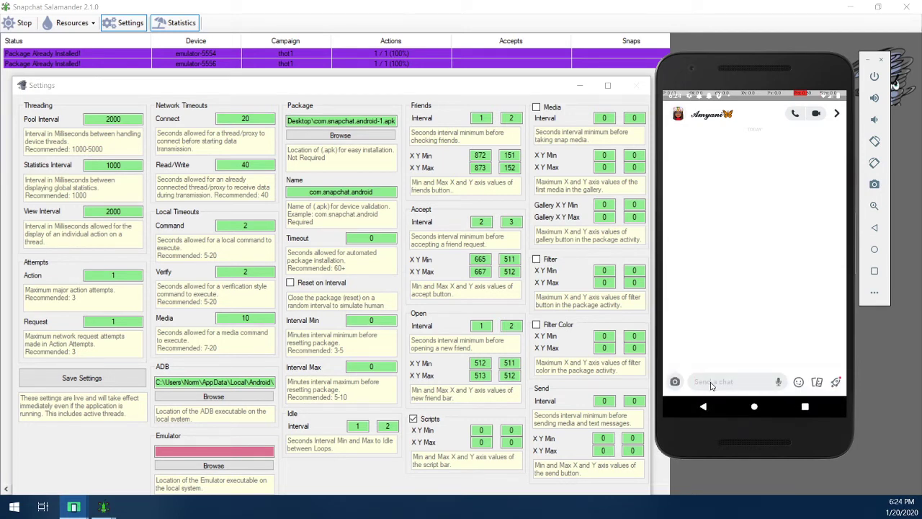
click(707, 386)
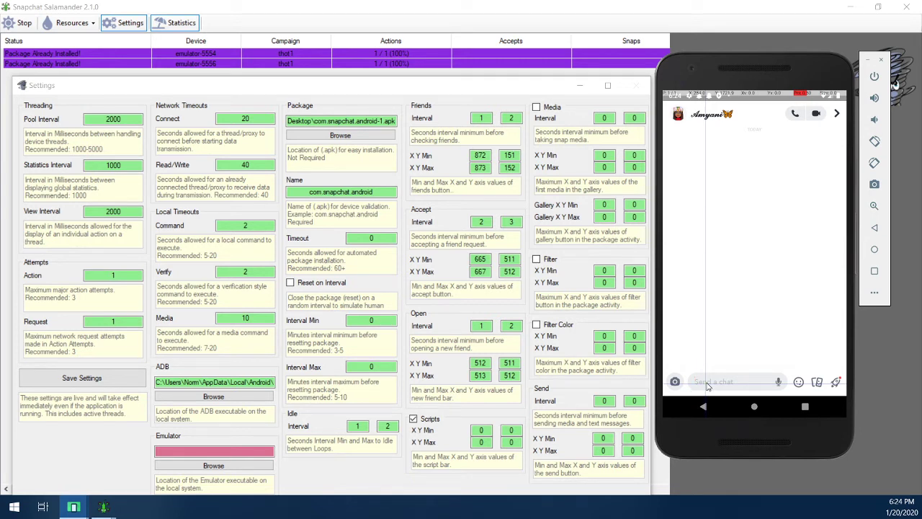
- Set the Scripts coordinates to X Y Min 254, 1721 and X Y Max 256, 1722
click(481, 430)
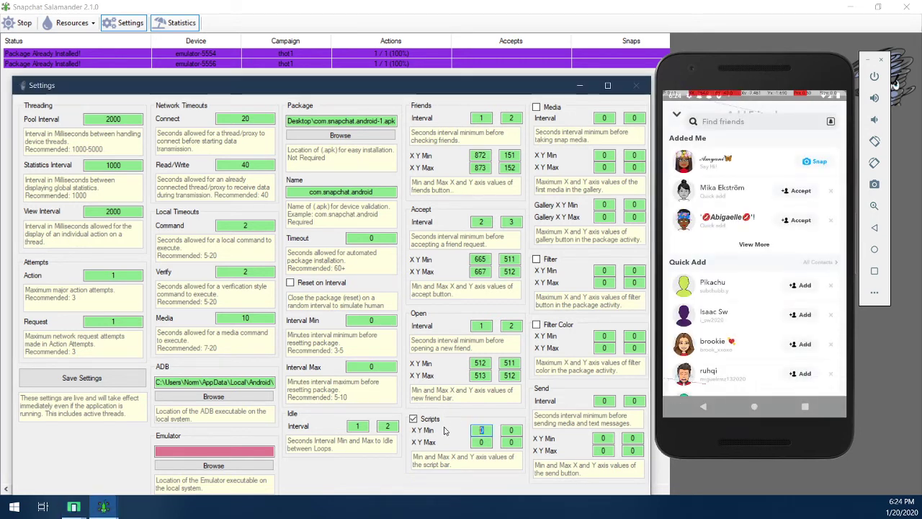
text(254)
key(Tab)
text(1721)
key(Tab)
text(256)
click(506, 442)
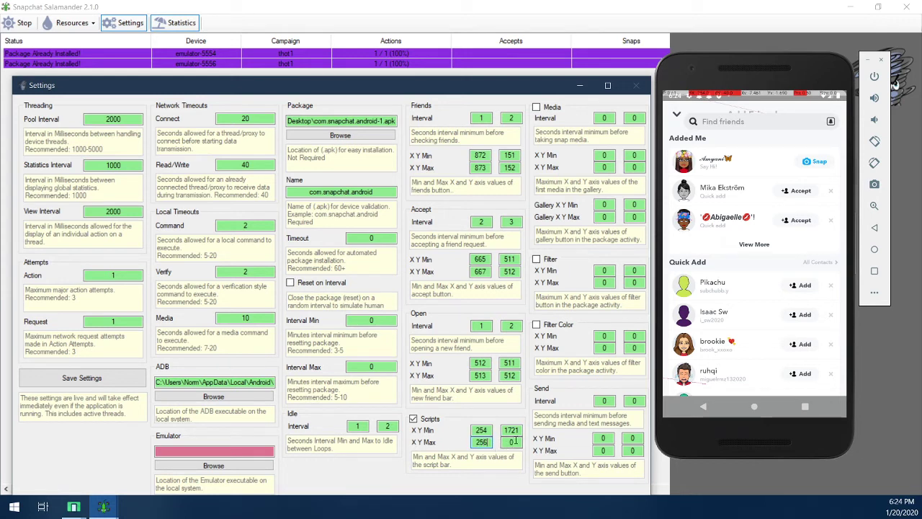
key(Tab)
text(1722)
- Enable the Media option and set its interval to a minimum of 1 and a maximum of 2 seconds
drag(551, 87, 546, 72)
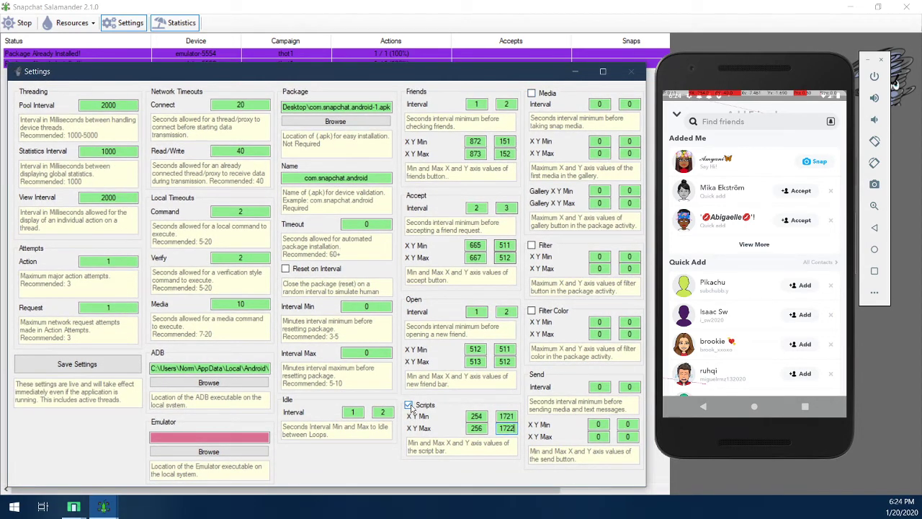
click(548, 94)
click(598, 104)
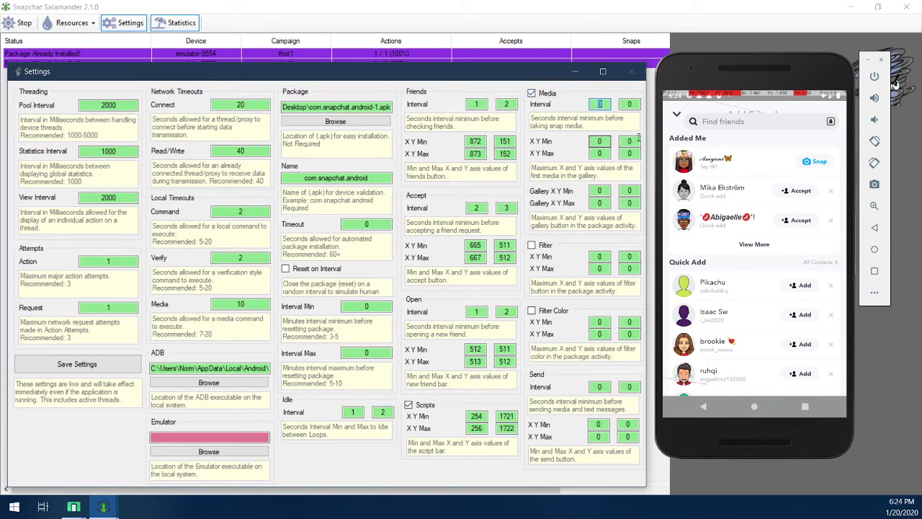
text(1)
key(Tab)
text(2)
- Probe the chat's gallery button in the emulator and set Gallery X Y Min to 911, 1713 and Gallery X Y Max to 912, 1714
click(704, 405)
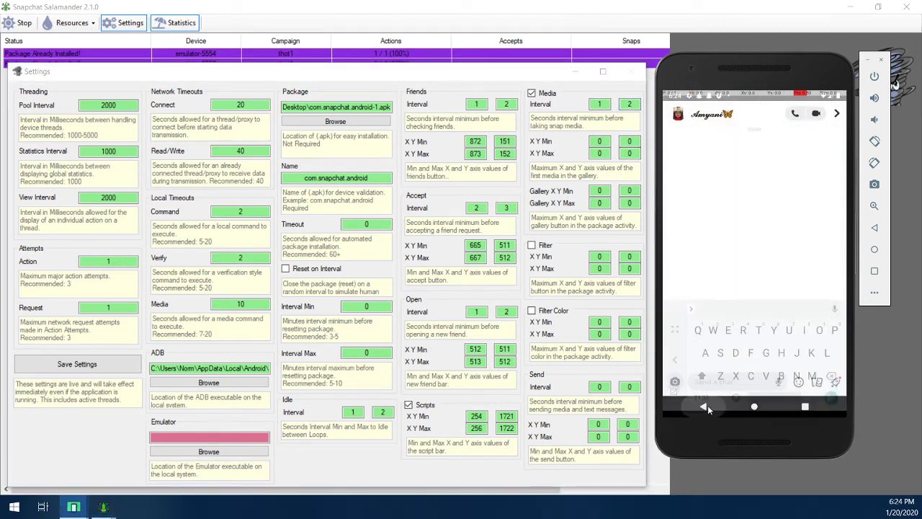
click(818, 384)
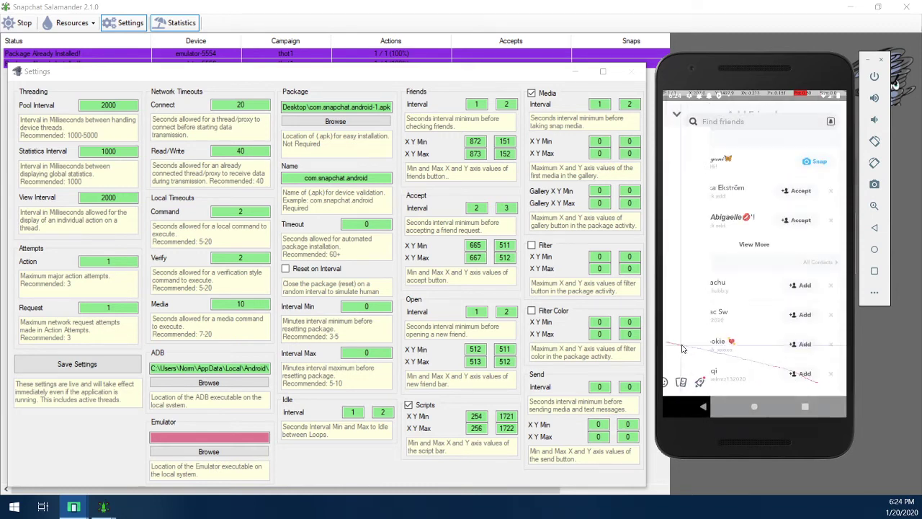
double_click(599, 191)
text(9)
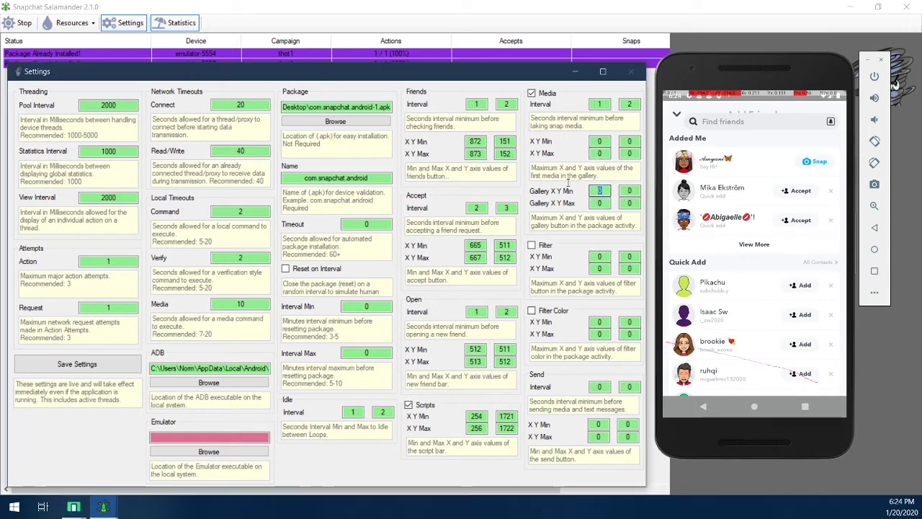
text(11)
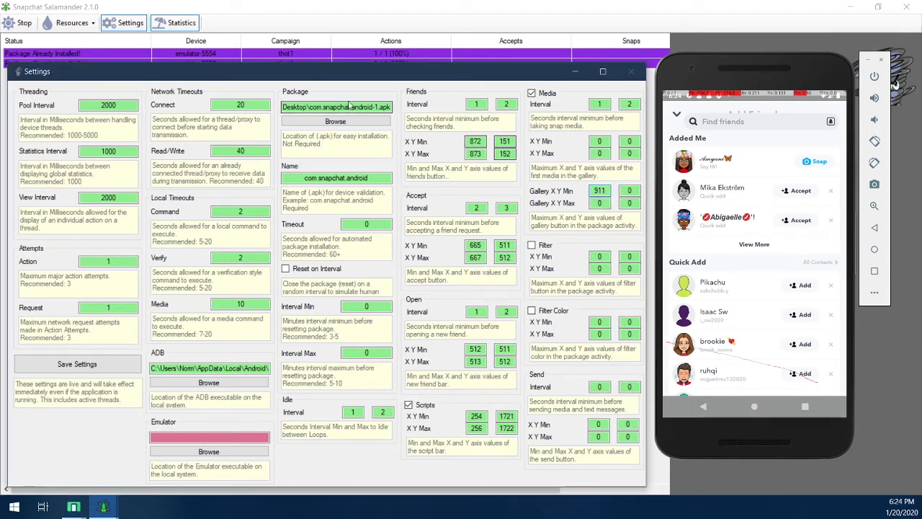
double_click(628, 191)
text(1713)
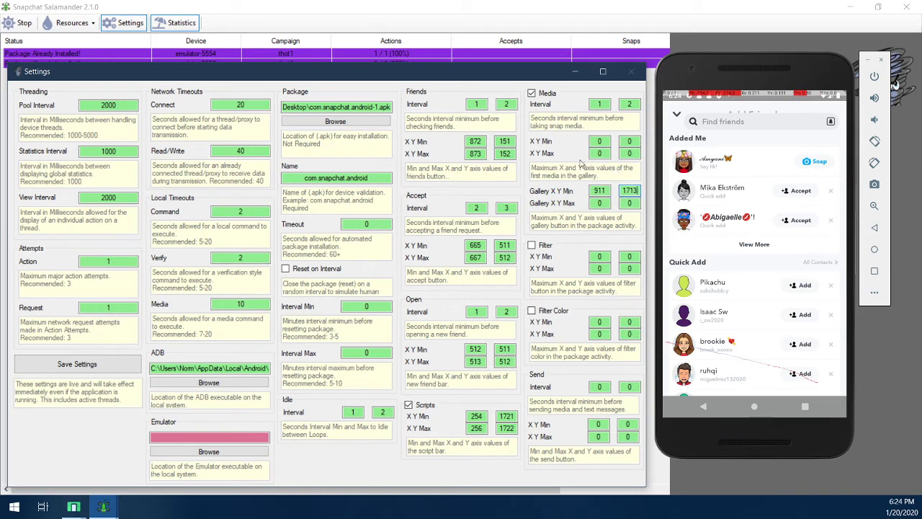
double_click(599, 204)
text(912)
double_click(629, 203)
text(1714)
- Open the accepted friend's chat gallery in the emulator and select the first media item to probe its location
click(628, 141)
click(770, 164)
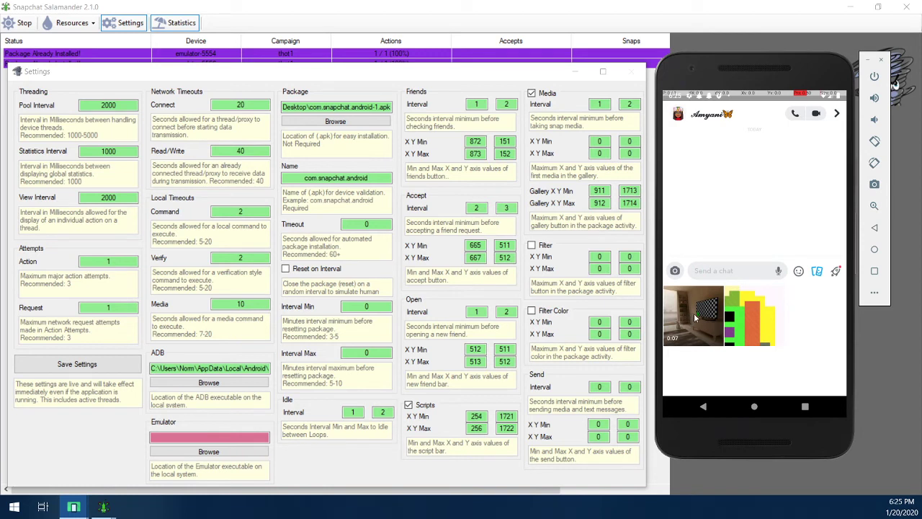
click(693, 318)
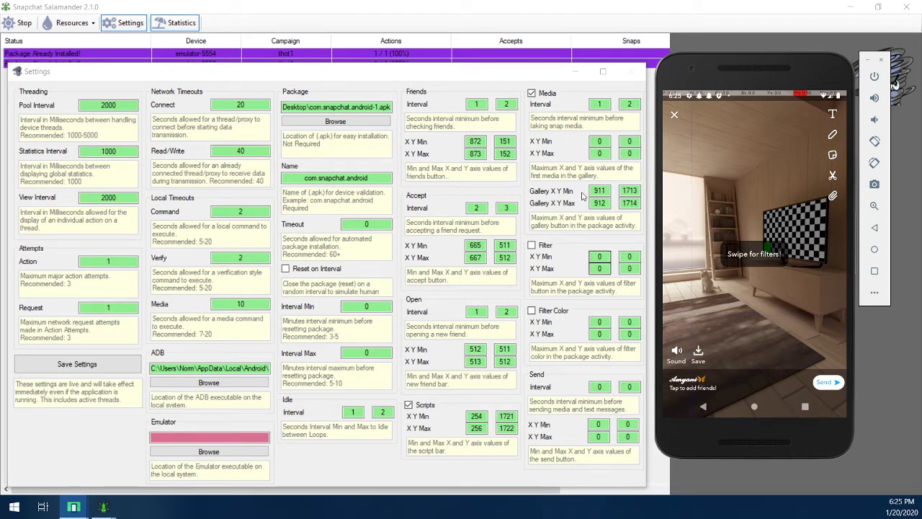
- Set the Media coordinates to X Y Min 170, 1319 and X Y Max 175, 1320
click(599, 141)
text(170)
key(Tab)
text(1319)
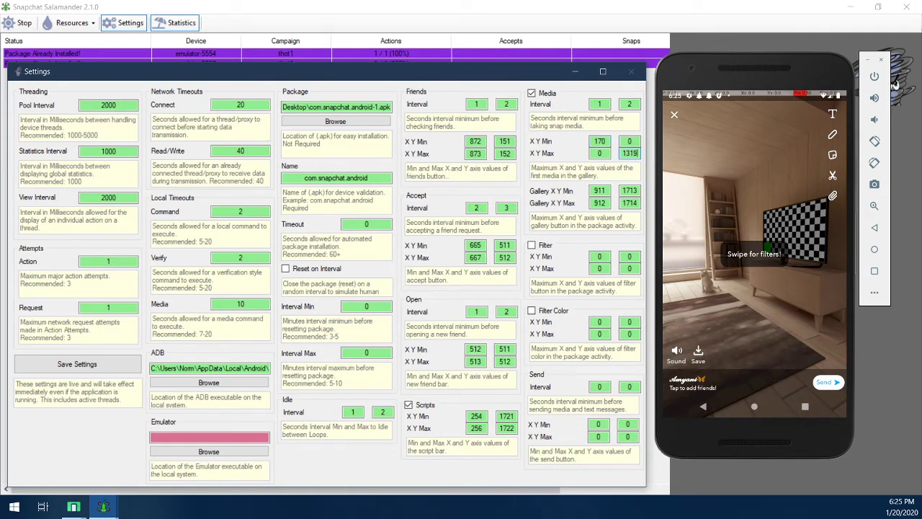
key(BackSpace)
text(0)
double_click(630, 141)
text(1319)
double_click(592, 153)
text(1)
text(9)
text(75)
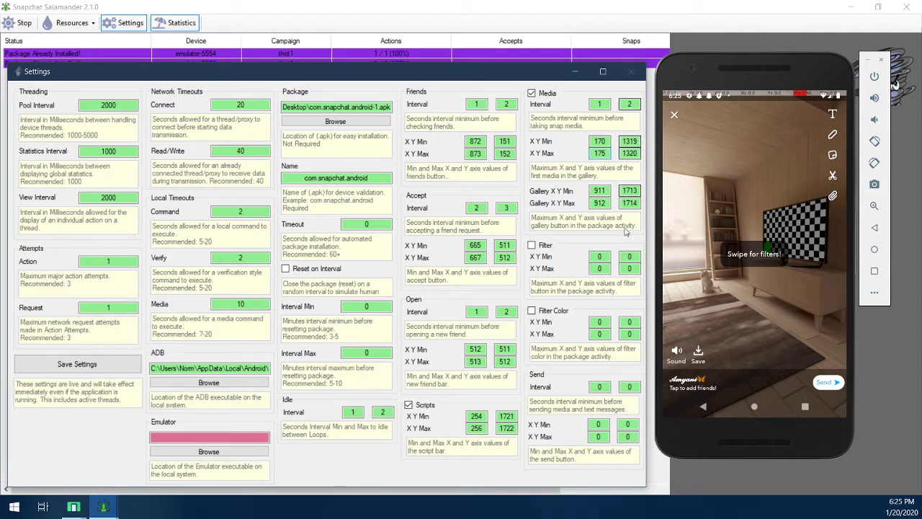
- Enable Filter, probe the text tool's location on the snap, and set the Filter coordinates to X Y Min 996, 137 and X Y Max 997, 138
click(545, 246)
click(833, 118)
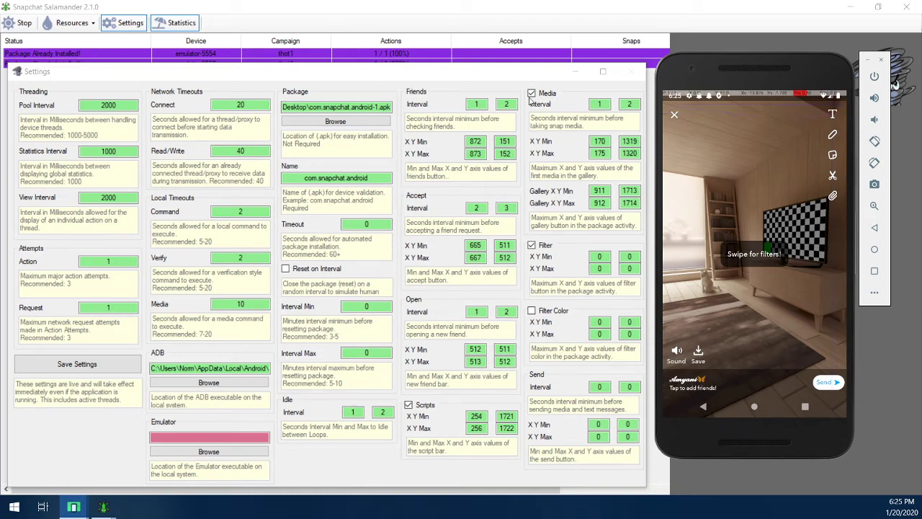
click(605, 259)
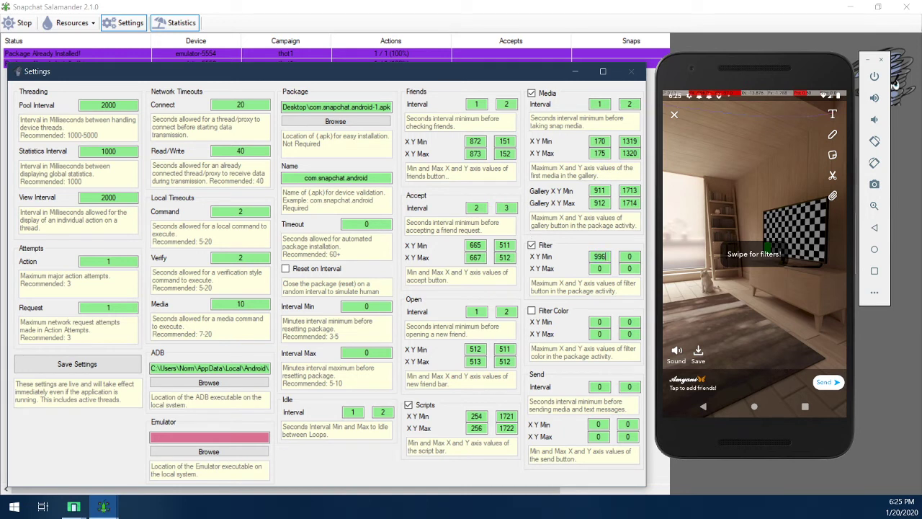
text(128)
text(38)
double_click(629, 256)
key(Tab)
text(997)
- Enable Filter Color, open the text tool on the snap in the emulator, and probe its color slider from blue up to red
click(553, 313)
click(833, 114)
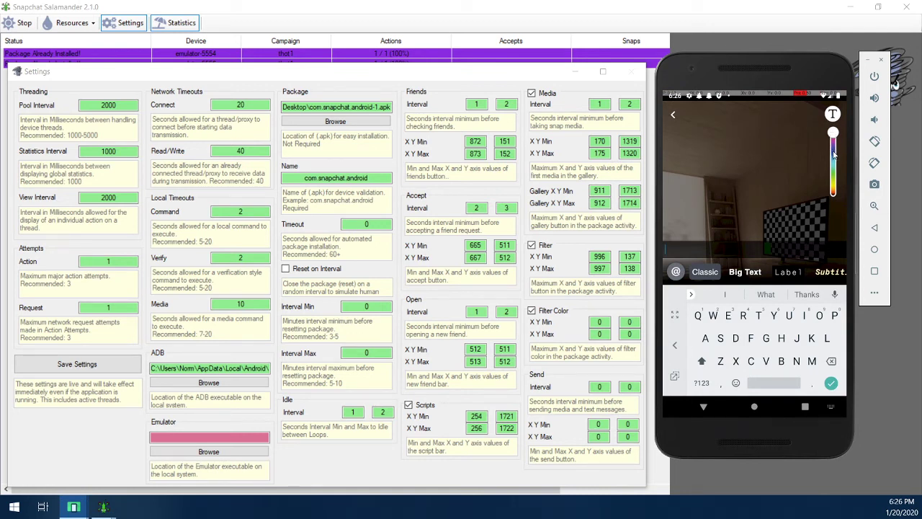
click(833, 154)
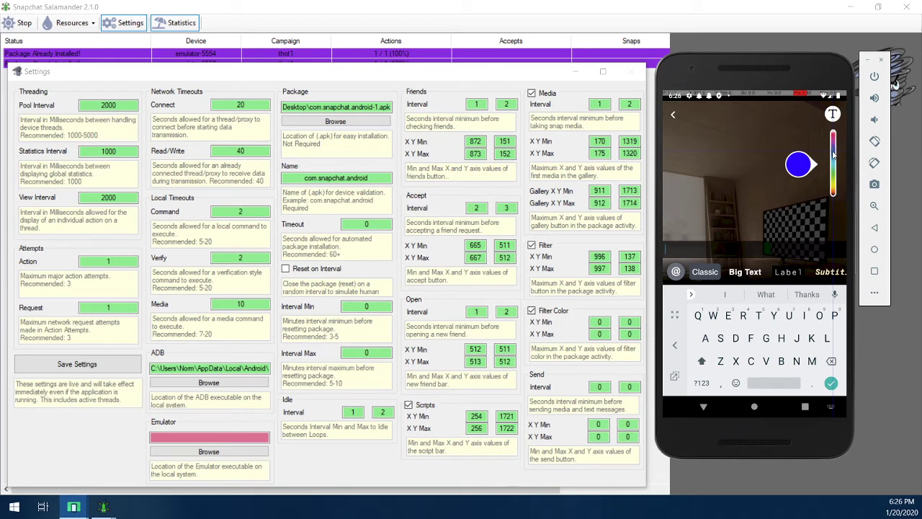
drag(829, 155, 833, 157)
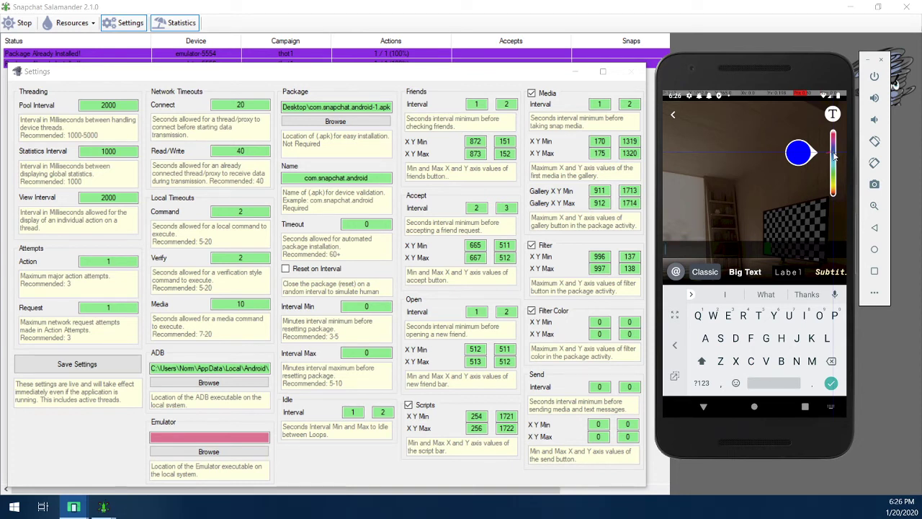
drag(834, 156, 834, 137)
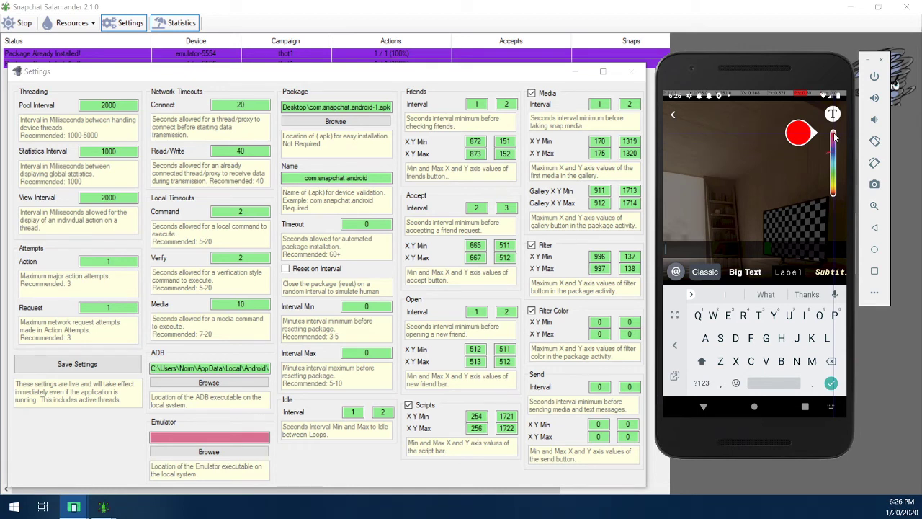
- Probe the text color slider down to yellow and set the Filter Color coordinates to X Y Min 999, 250 and X Y Max 1000, 500
drag(834, 137, 834, 188)
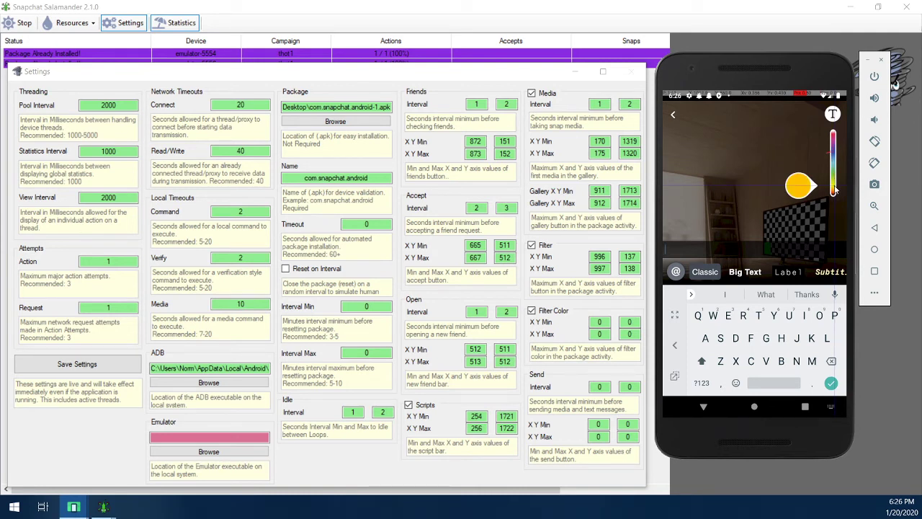
drag(834, 189, 834, 189)
click(599, 321)
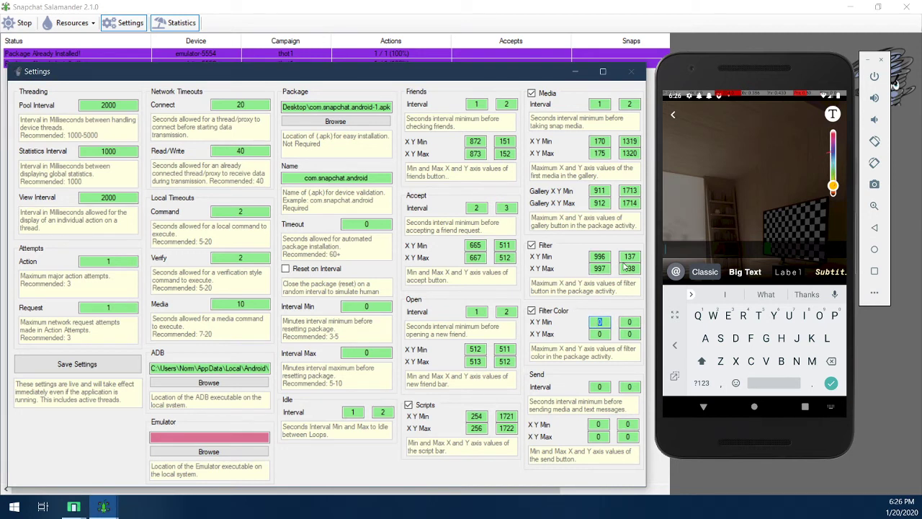
click(605, 334)
click(629, 322)
text(250)
click(609, 321)
text(500)
key(Tab)
double_click(601, 321)
key(BackSpace)
text(1000)
key(Tab)
double_click(600, 321)
text(9991000)
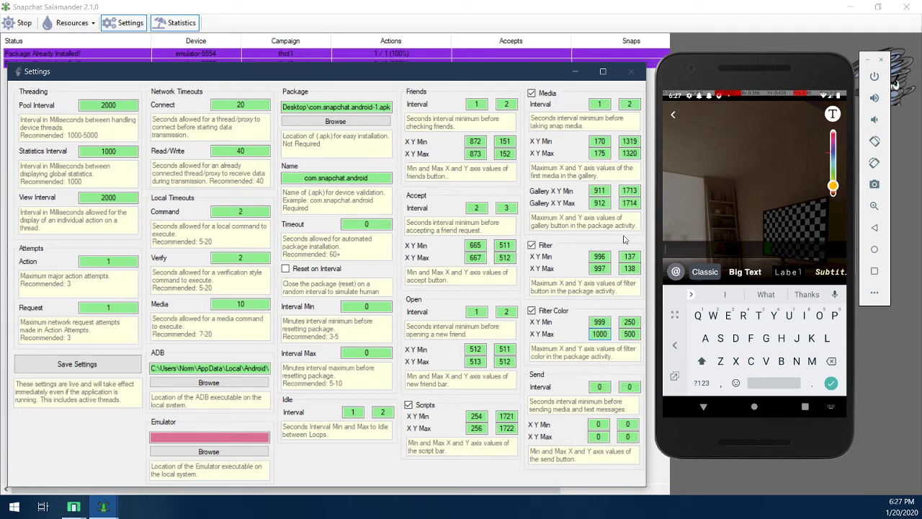
- Set the Send interval to a minimum of 7 and a maximum of 10 seconds
click(592, 386)
text(7)
key(Tab)
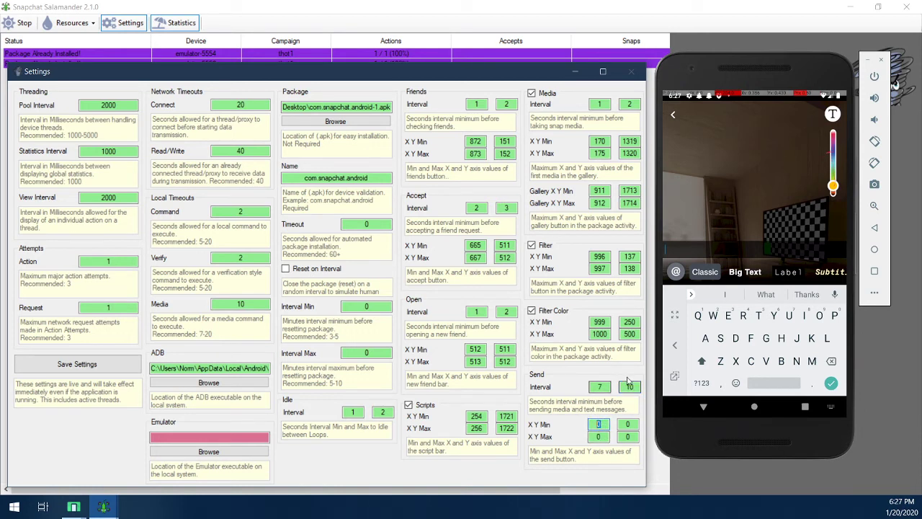
key(Tab)
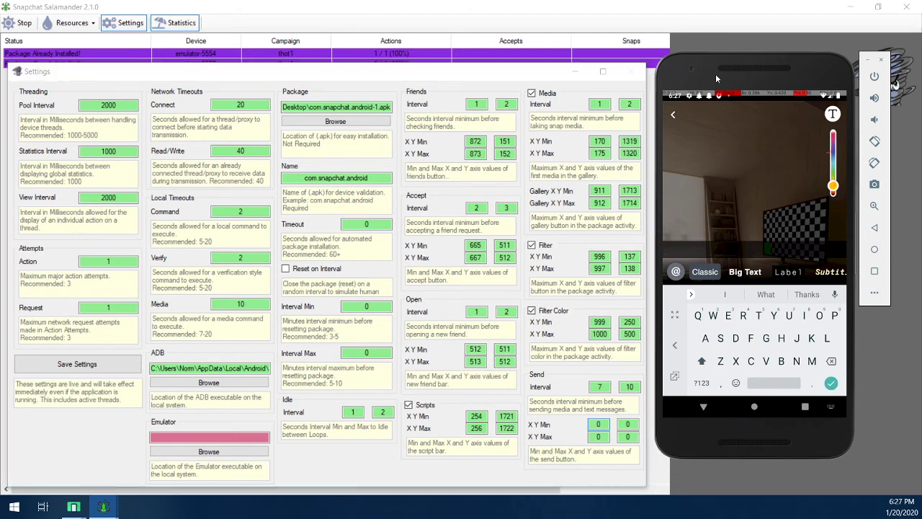
- Reposition the emulator and Settings windows, enter a short test caption on the snap, and probe the send button's location
drag(715, 74, 723, 77)
click(352, 76)
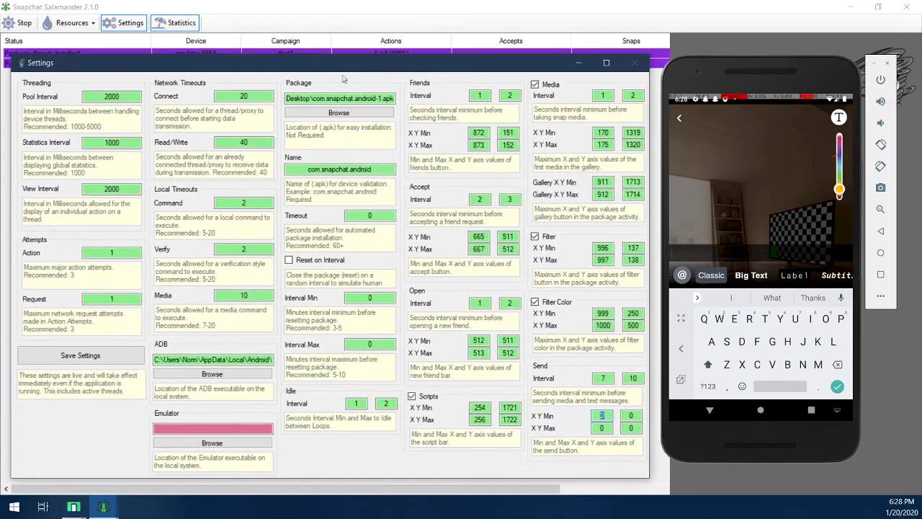
drag(354, 64, 350, 63)
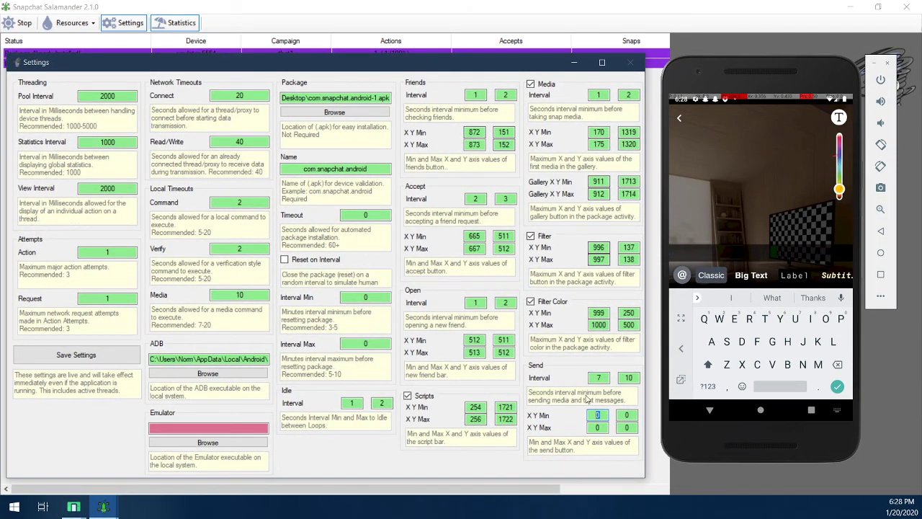
click(684, 122)
click(758, 341)
click(757, 341)
click(758, 341)
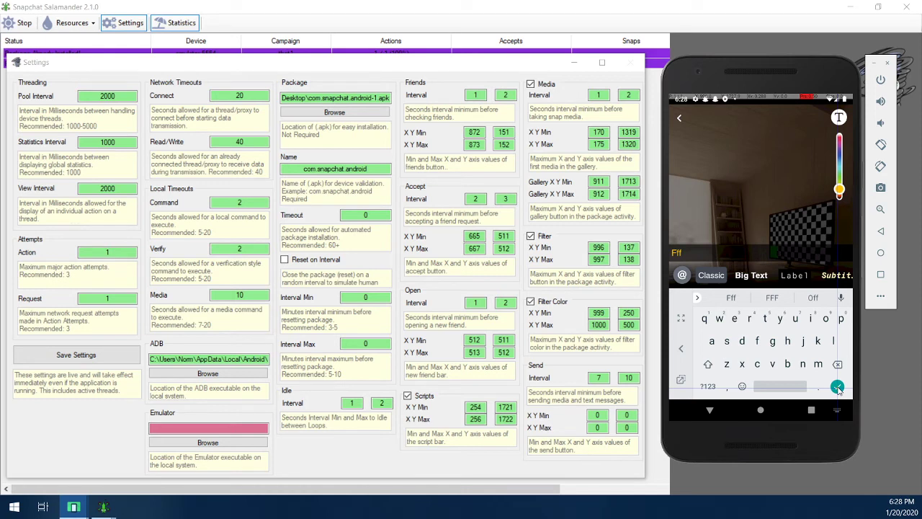
text(me)
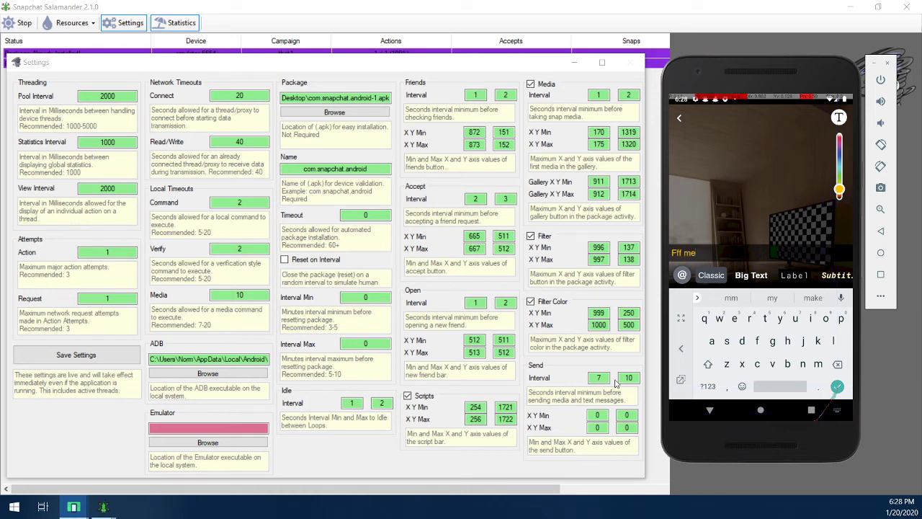
- Set the Send coordinates to X Y Min 980, 1727 and X Y Max 981, 1728
click(597, 415)
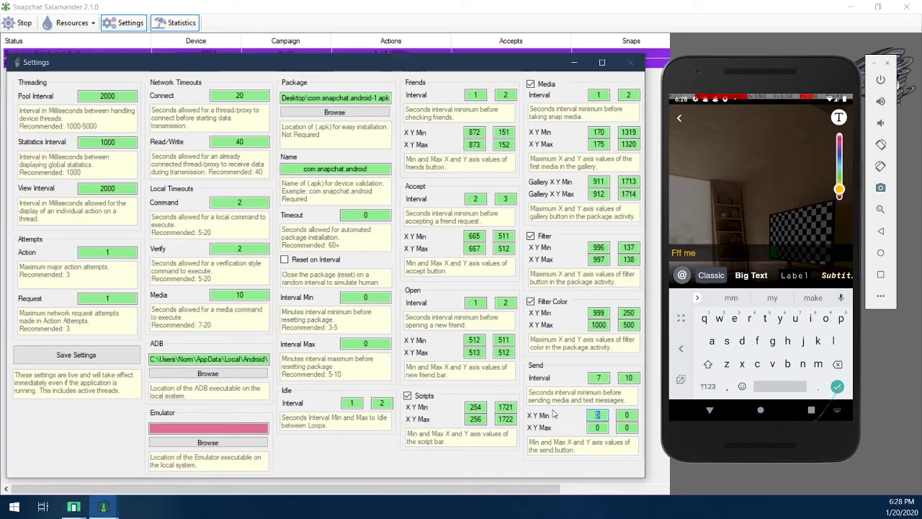
text(980)
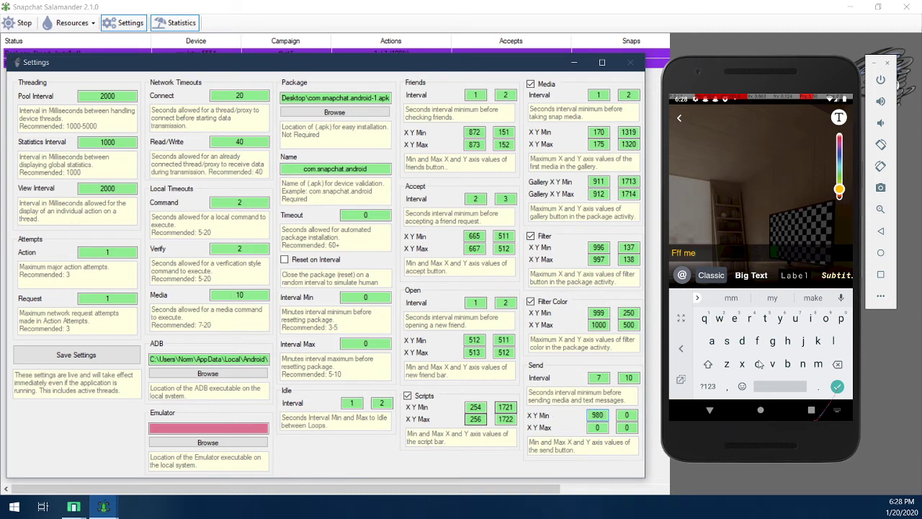
key(Tab)
key(Tab)
text(1)
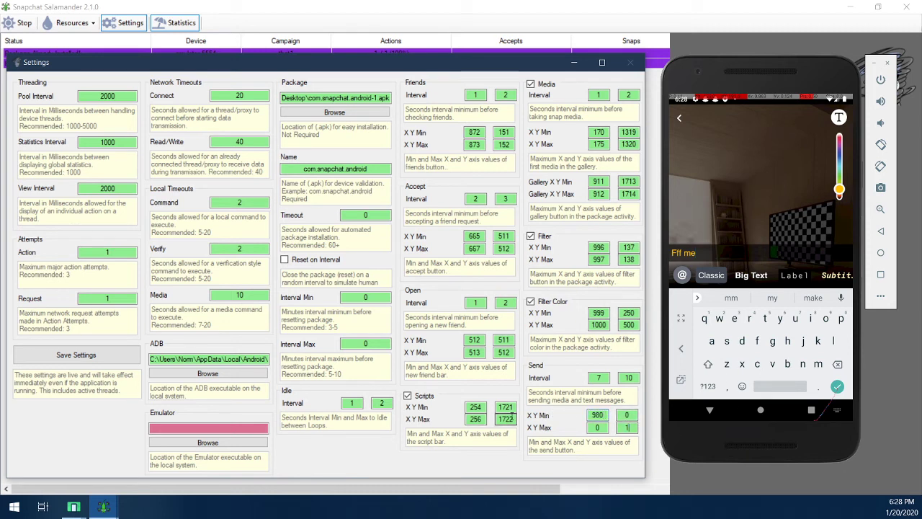
key(shift+Tab)
text(1727)
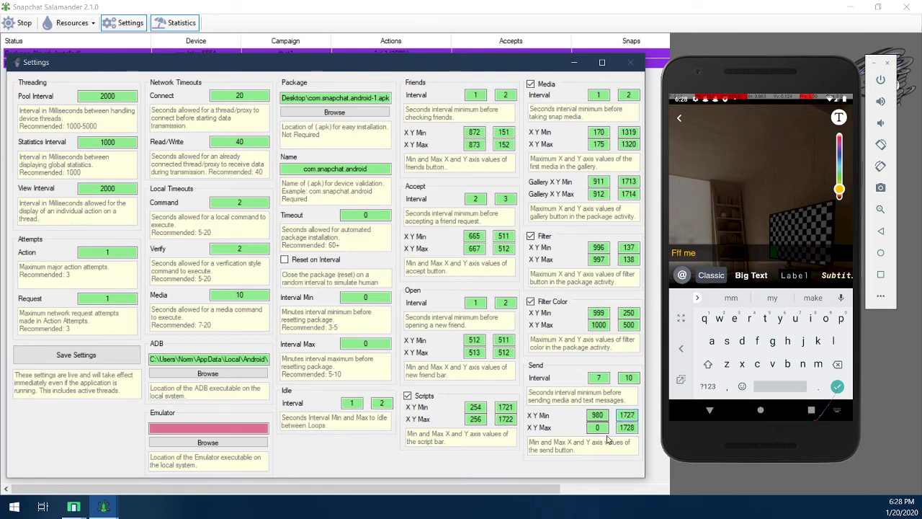
key(Tab)
- Probe the send button's location in the emulator again to check the entered Send coordinates
click(838, 389)
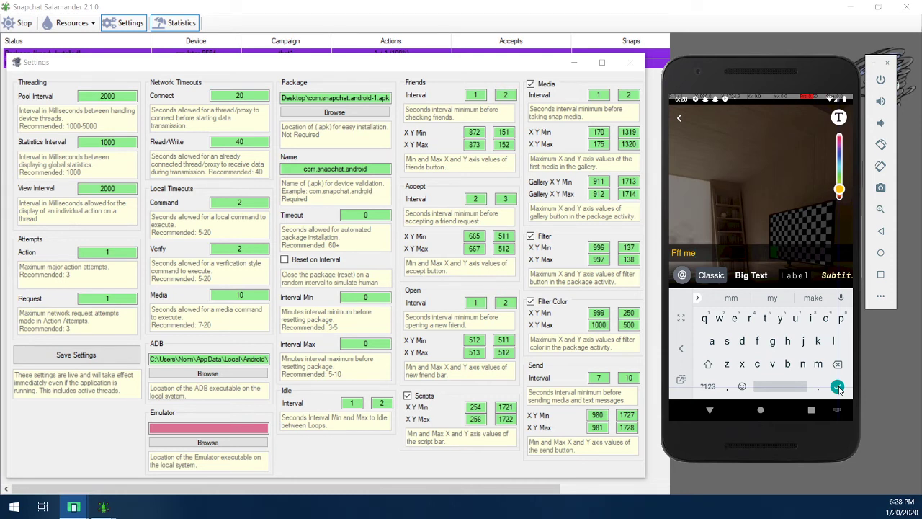
click(837, 388)
drag(837, 389, 729, 62)
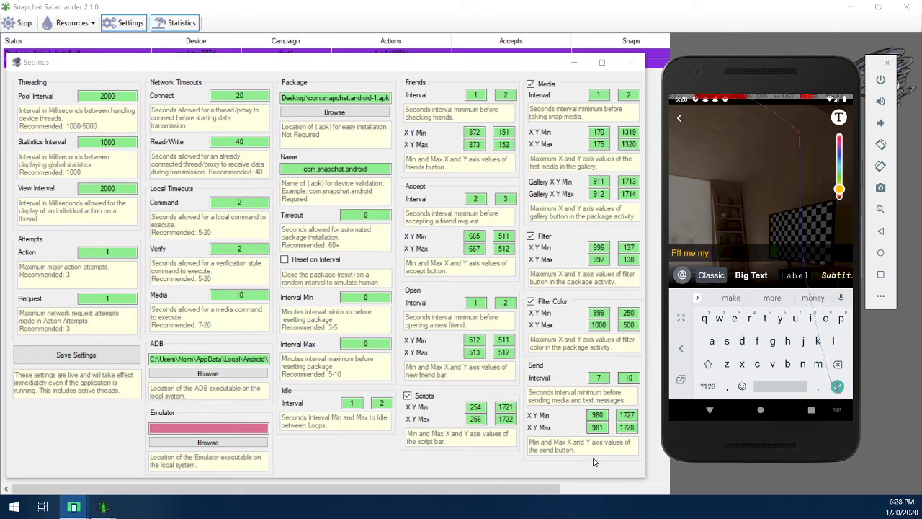
- Save the settings, dismiss the confirmation, and move the Settings window below the device list
click(75, 354)
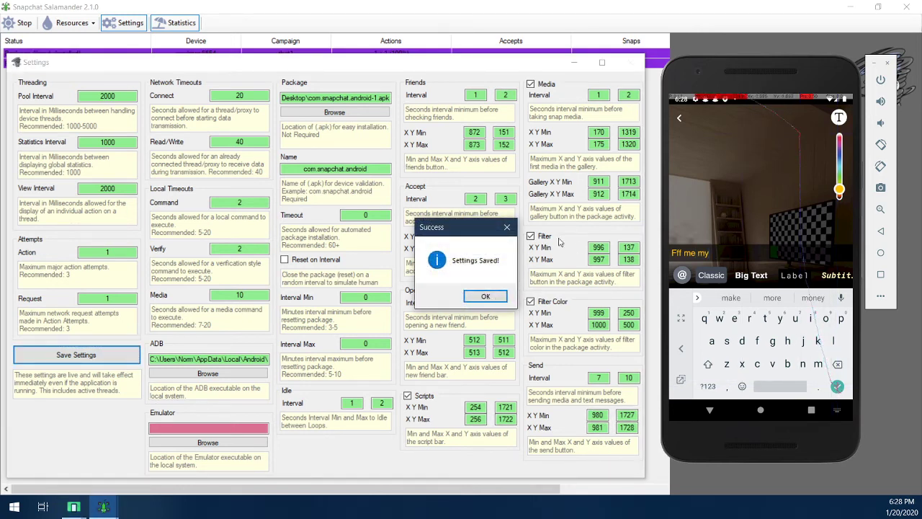
drag(448, 227, 356, 157)
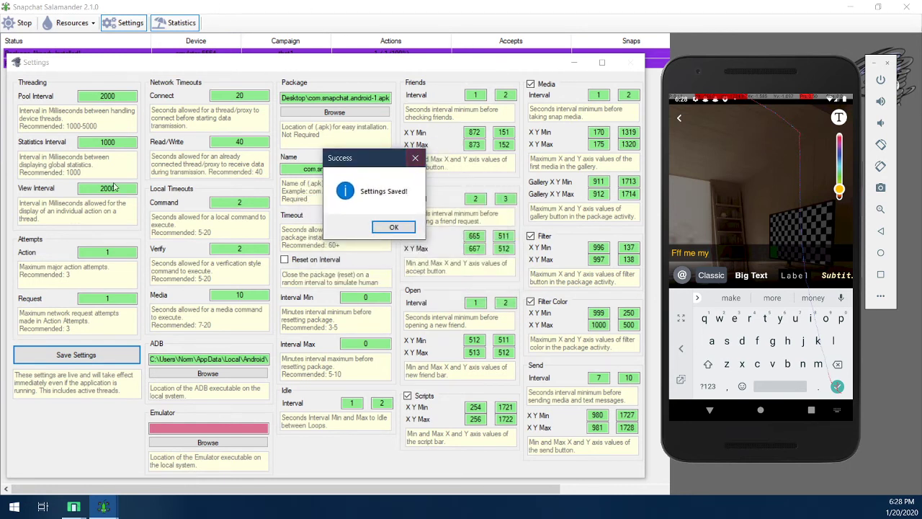
drag(392, 157, 302, 244)
click(303, 313)
drag(332, 61, 315, 129)
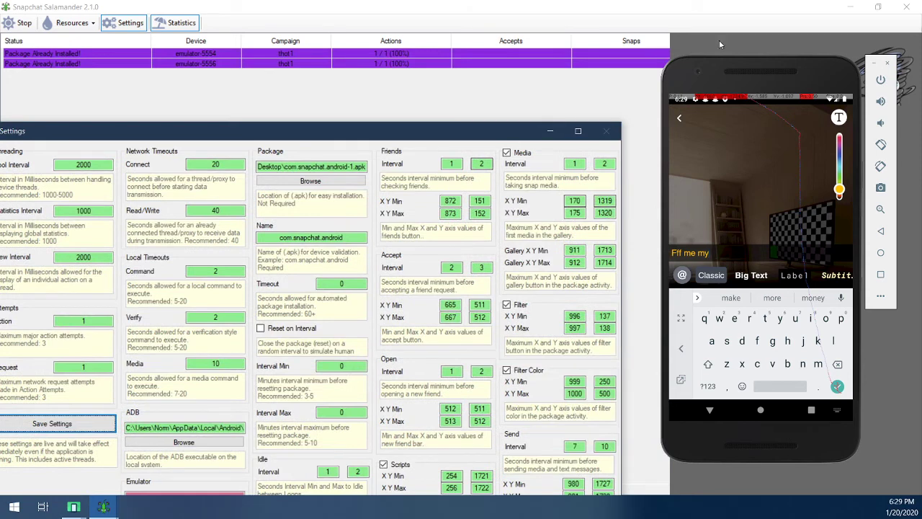
- Back out of the snap, chat and friend list in the emulator to Snapchat's camera screen
click(680, 116)
click(680, 117)
click(759, 263)
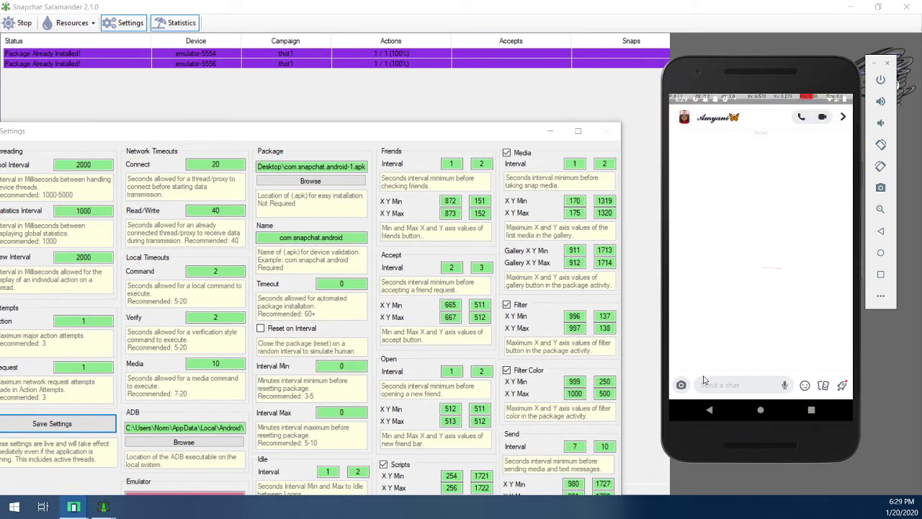
click(709, 410)
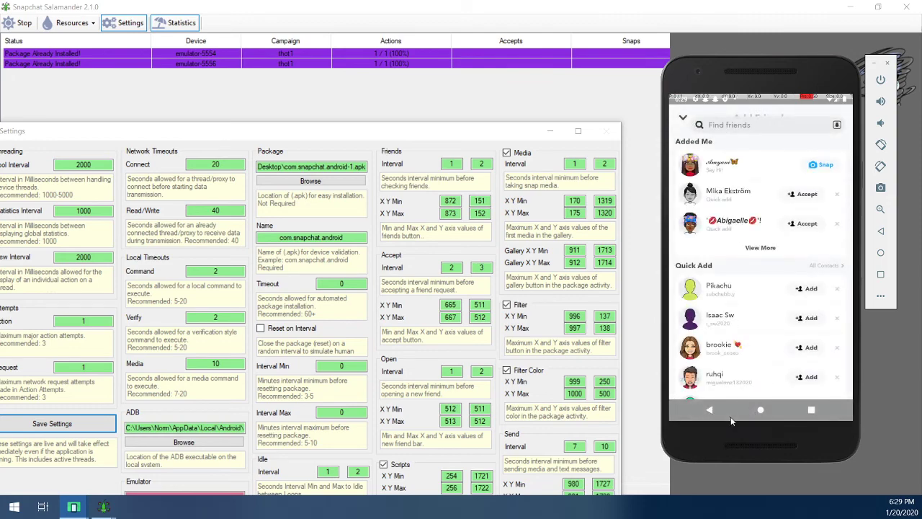
click(710, 410)
- Move the Settings window back into full view, save the settings once more, and dismiss the confirmation
drag(444, 138, 519, 63)
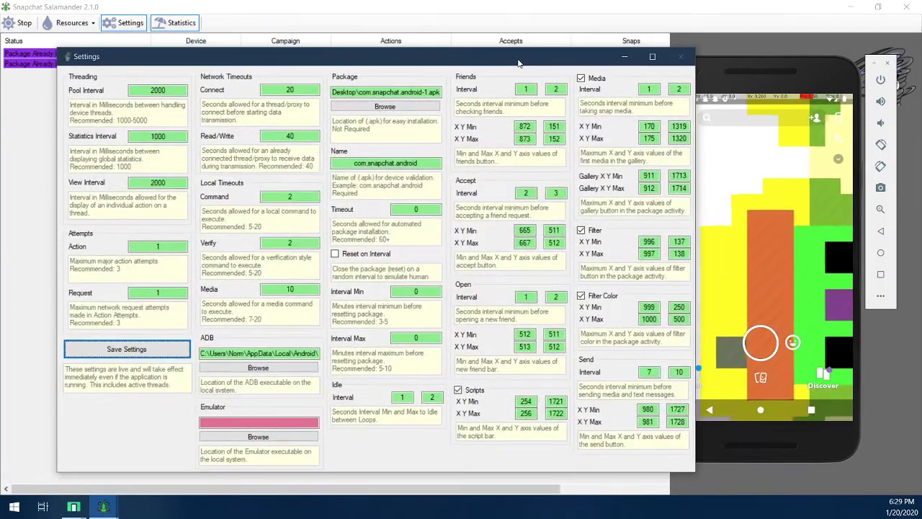
click(126, 348)
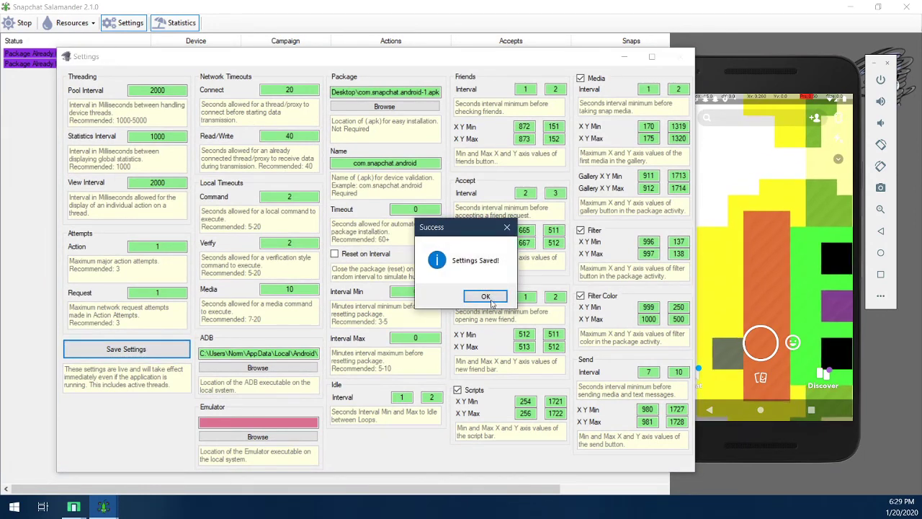
click(487, 297)
drag(297, 56, 267, 49)
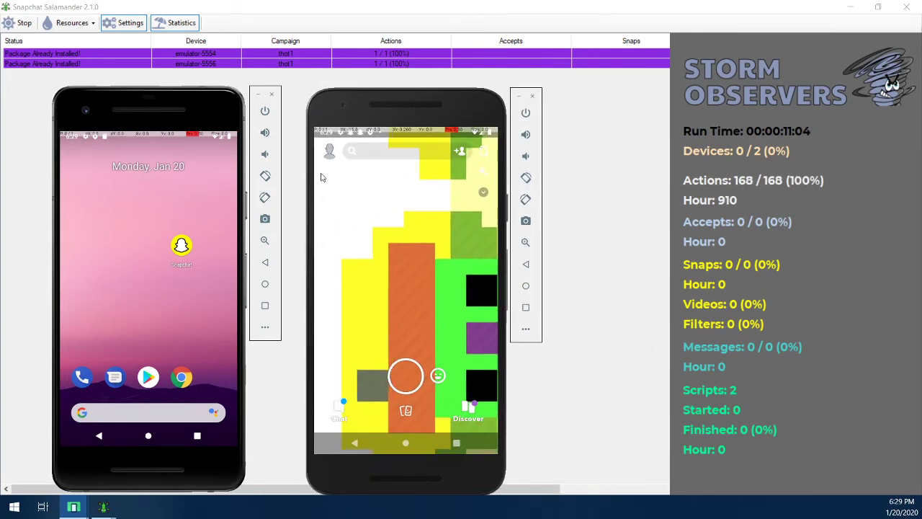
- Try to turn off Enable Notifications in Snapchat's notification settings on the second emulator
click(328, 152)
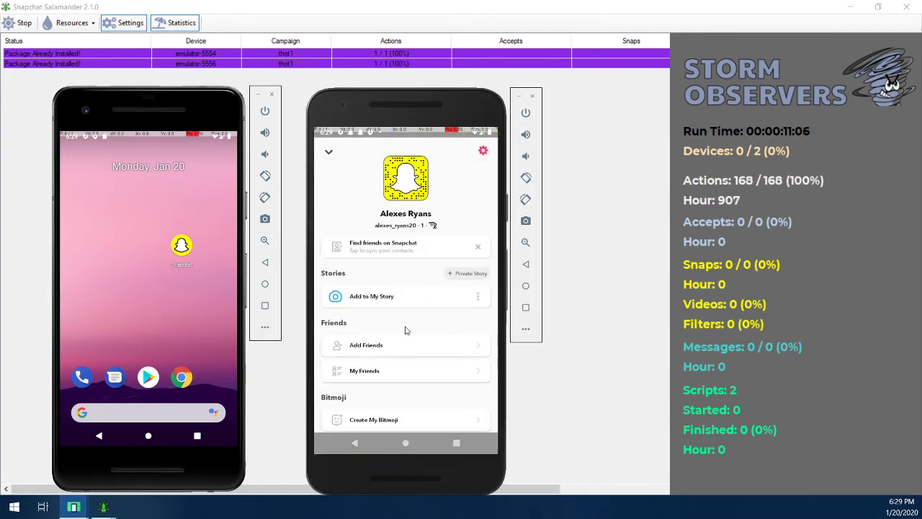
click(482, 157)
click(359, 366)
click(475, 183)
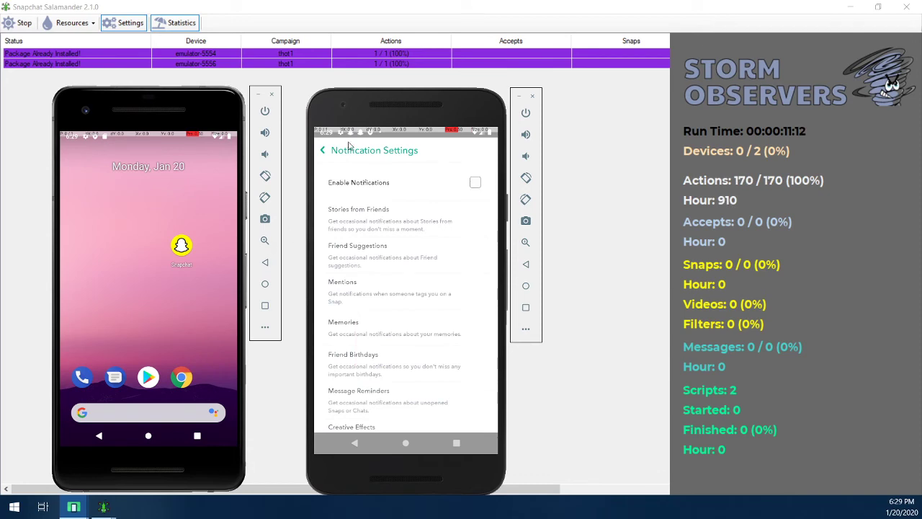
click(323, 151)
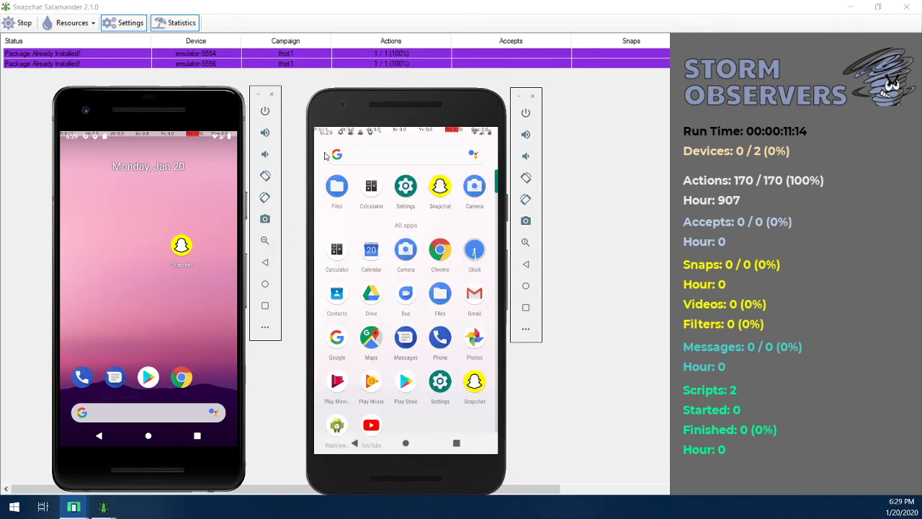
- Reopen Snapchat on the second emulator, review its notification settings, and back out of them
click(442, 190)
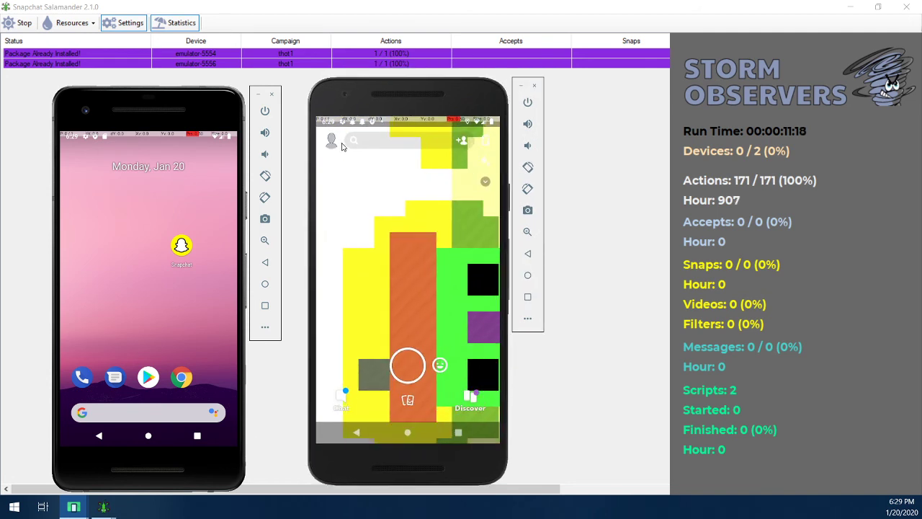
click(485, 141)
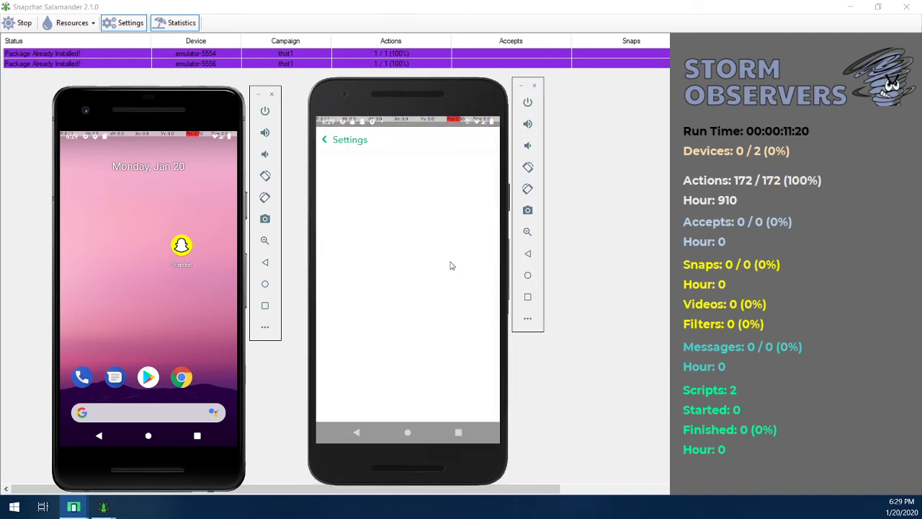
click(354, 355)
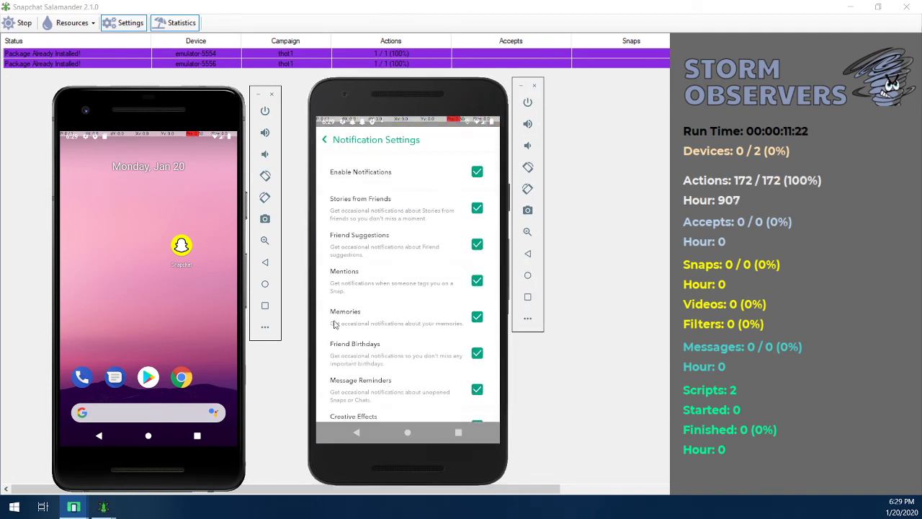
click(330, 144)
click(331, 144)
click(330, 144)
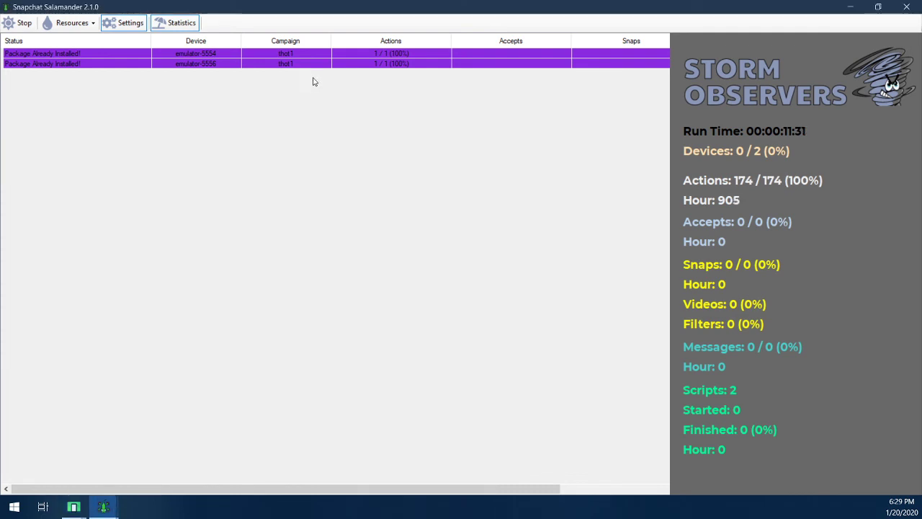
- Start the automation on emulator-5554 and emulator-5556 and bring the emulator windows to the front
drag(310, 65, 220, 53)
right_click(255, 62)
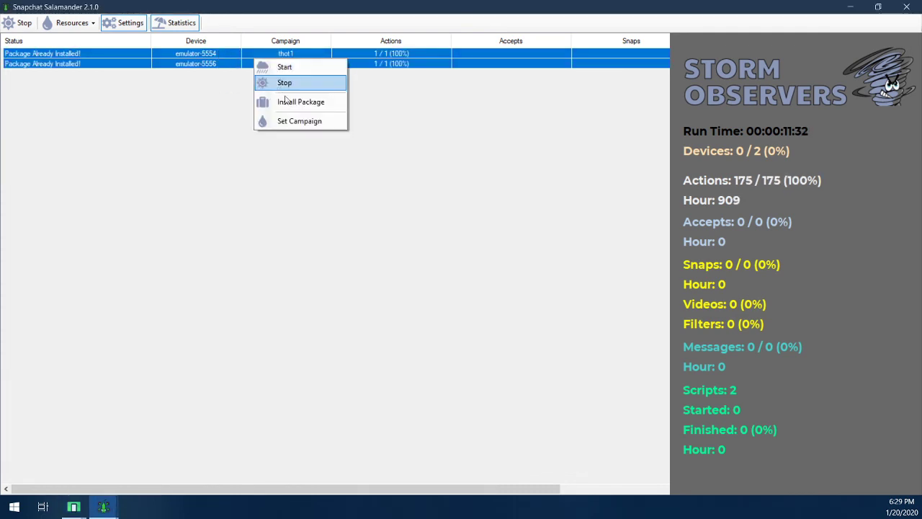
click(316, 68)
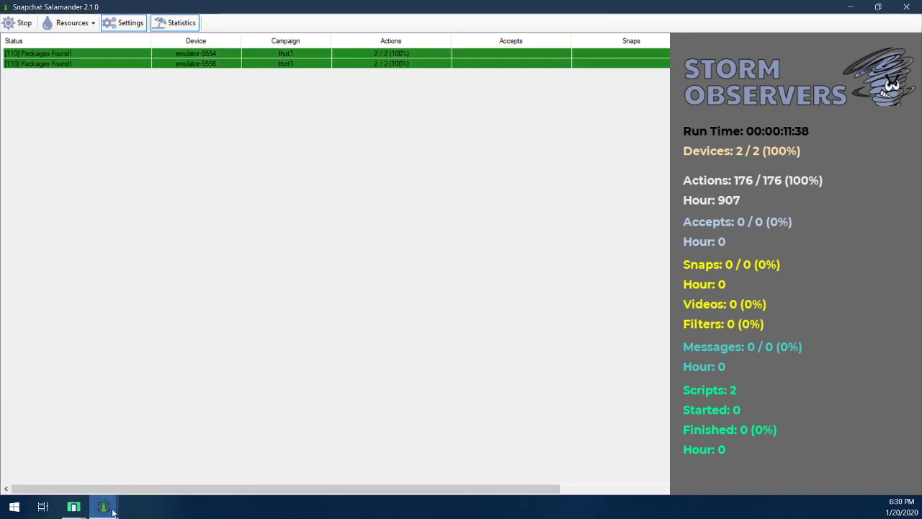
click(73, 506)
click(104, 450)
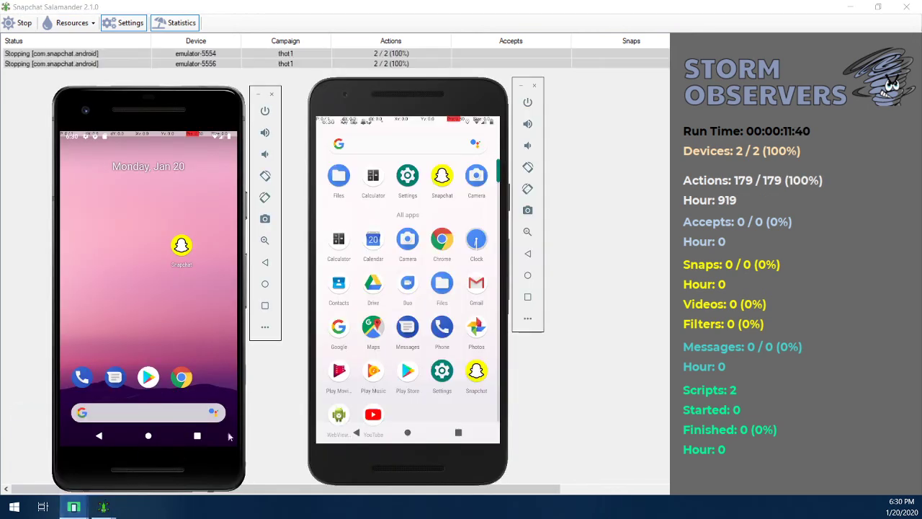